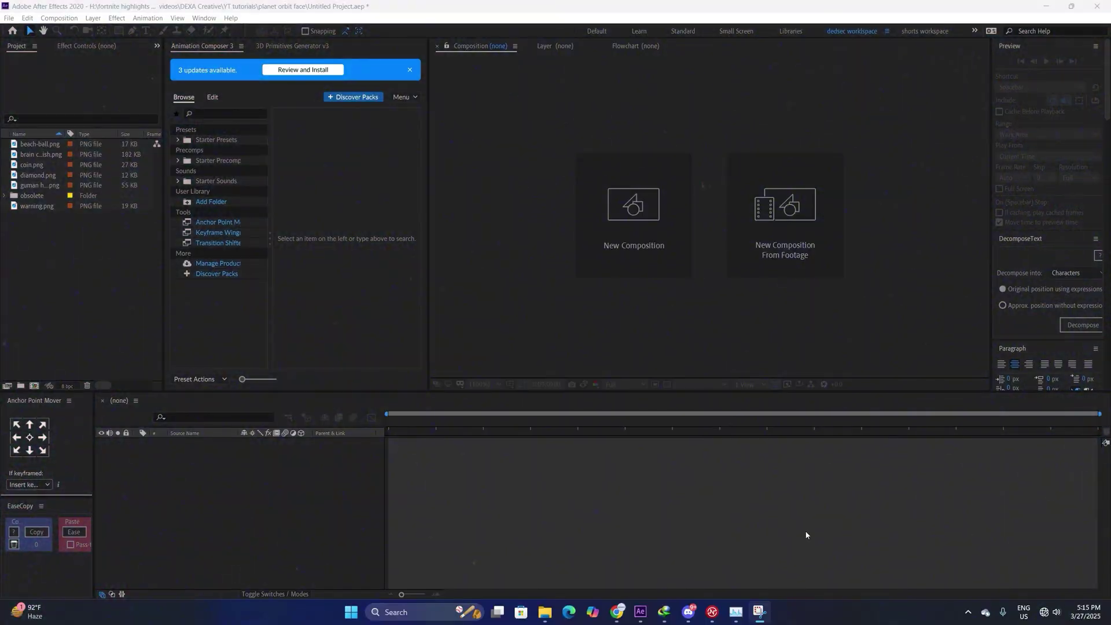
# Create a new composition named "background"
pyautogui.click(668, 241)
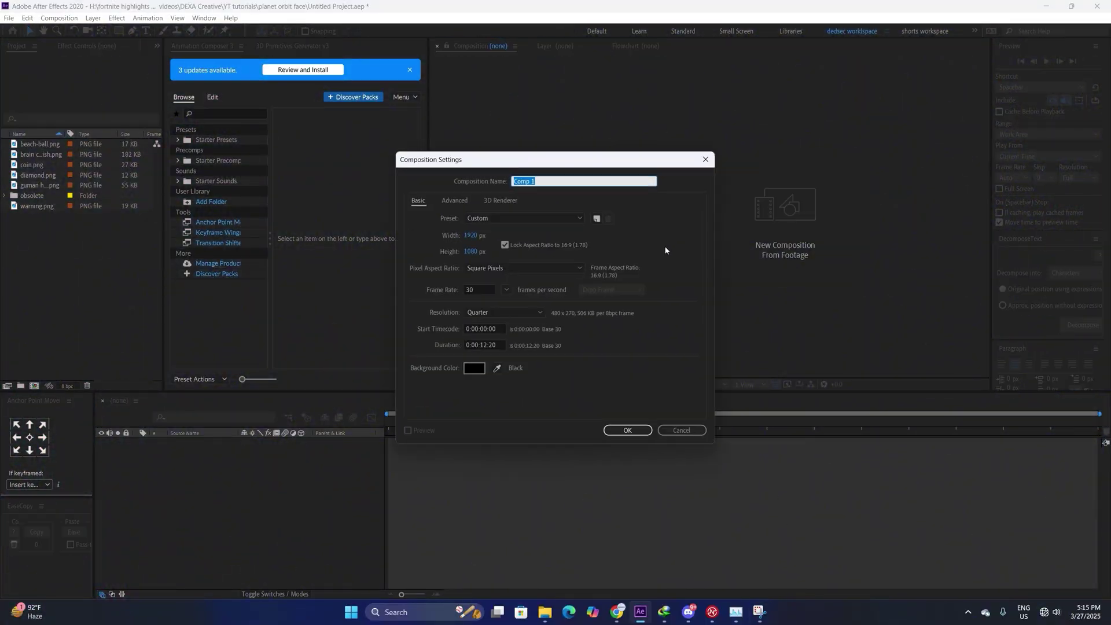
pyautogui.write('background')
pyautogui.click(628, 432)
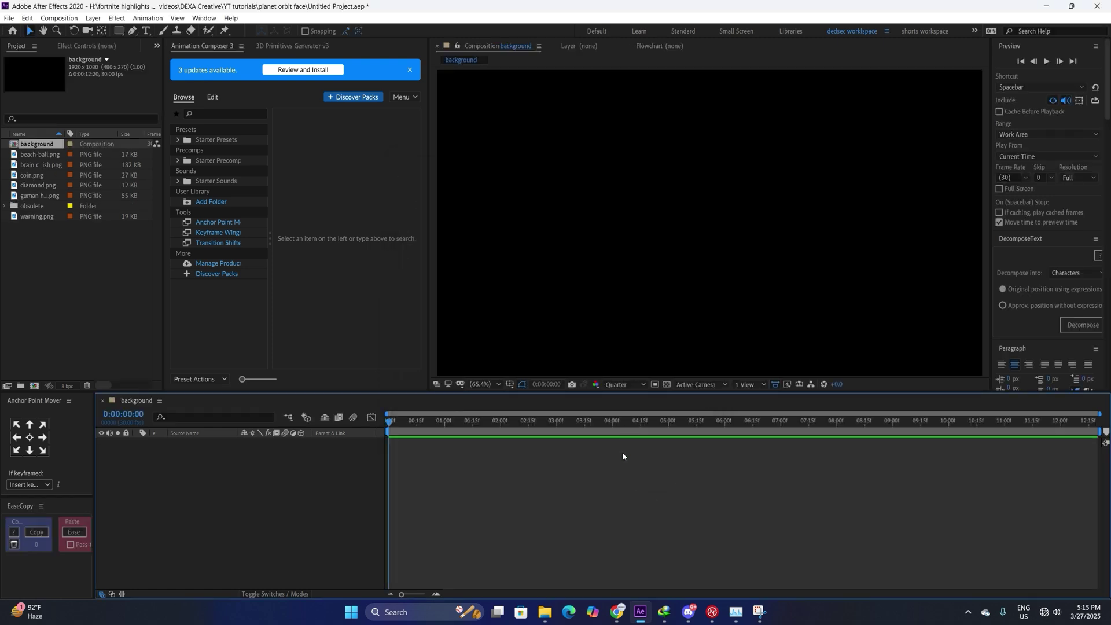
# Add a black solid to the background composition and apply the 4-Color Gradient effect to it
pyautogui.hotkey('ctrl', 'y')
pyautogui.click(590, 399)
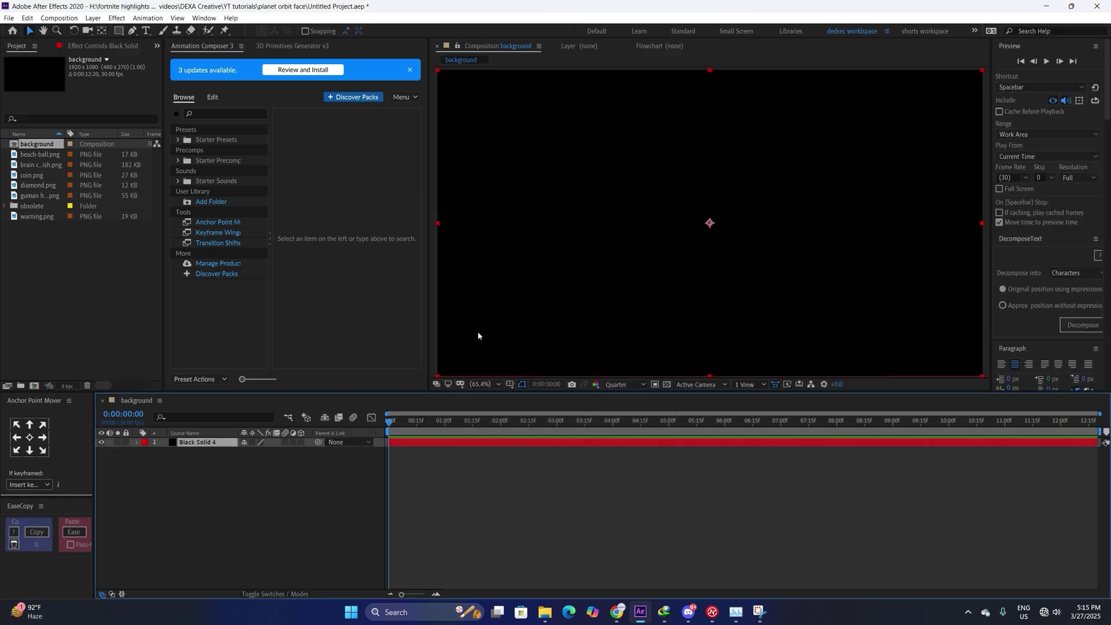
pyautogui.hotkey('ctrl', 'space')
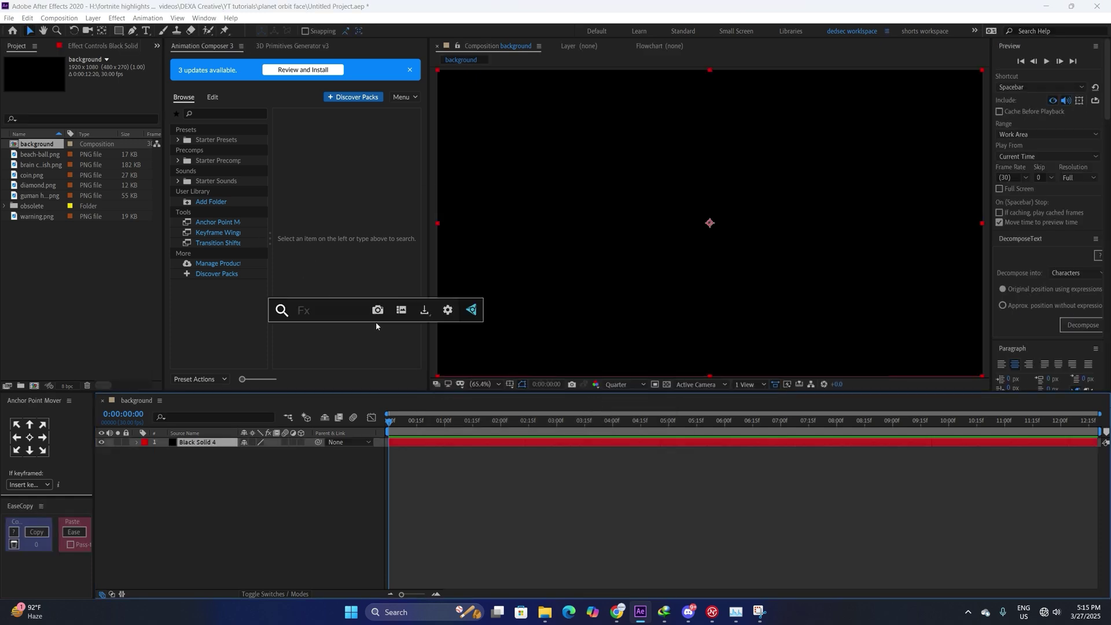
pyautogui.write('4')
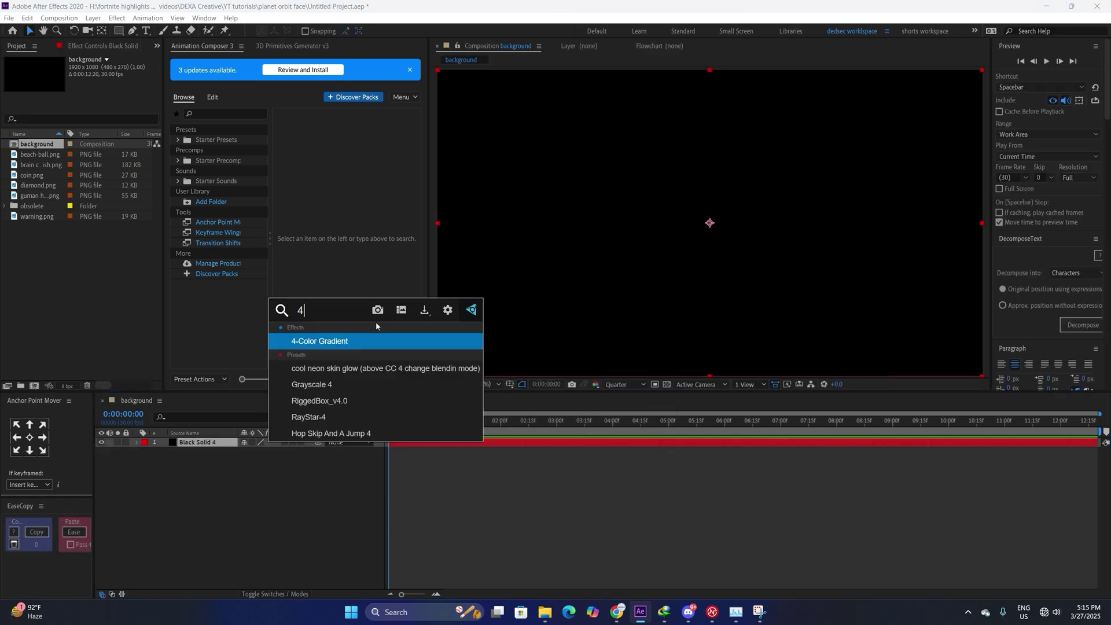
pyautogui.press('Return')
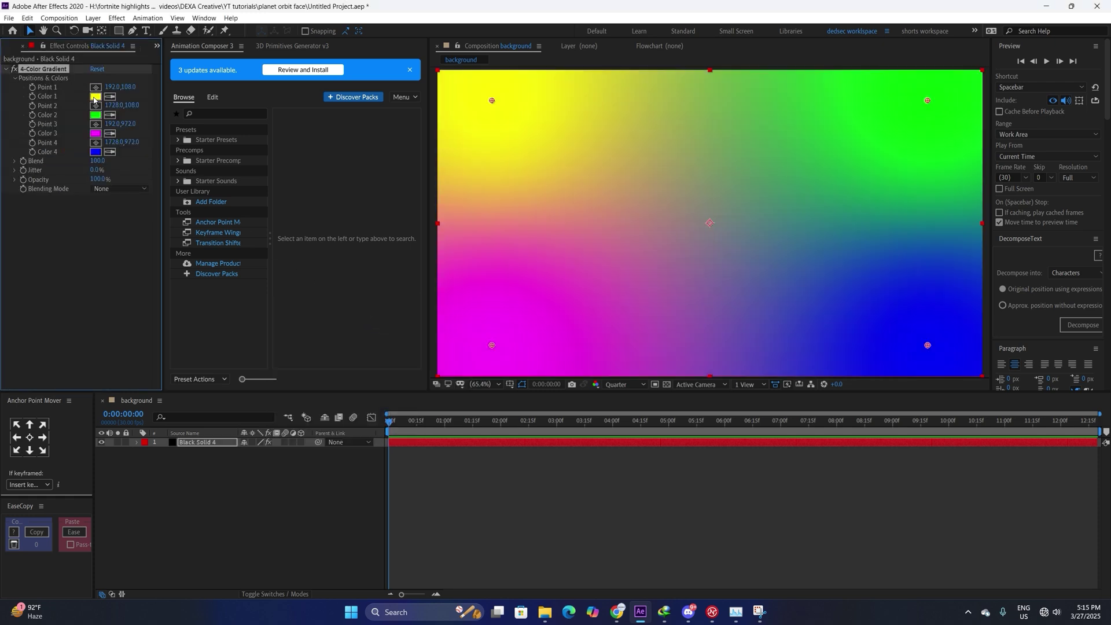
# Move gradient Point 1 to about (679, 376), then make Color 3 orange FF7E00 with its point at about (328, 948)
pyautogui.moveTo(492, 100); pyautogui.dragTo(630, 177)
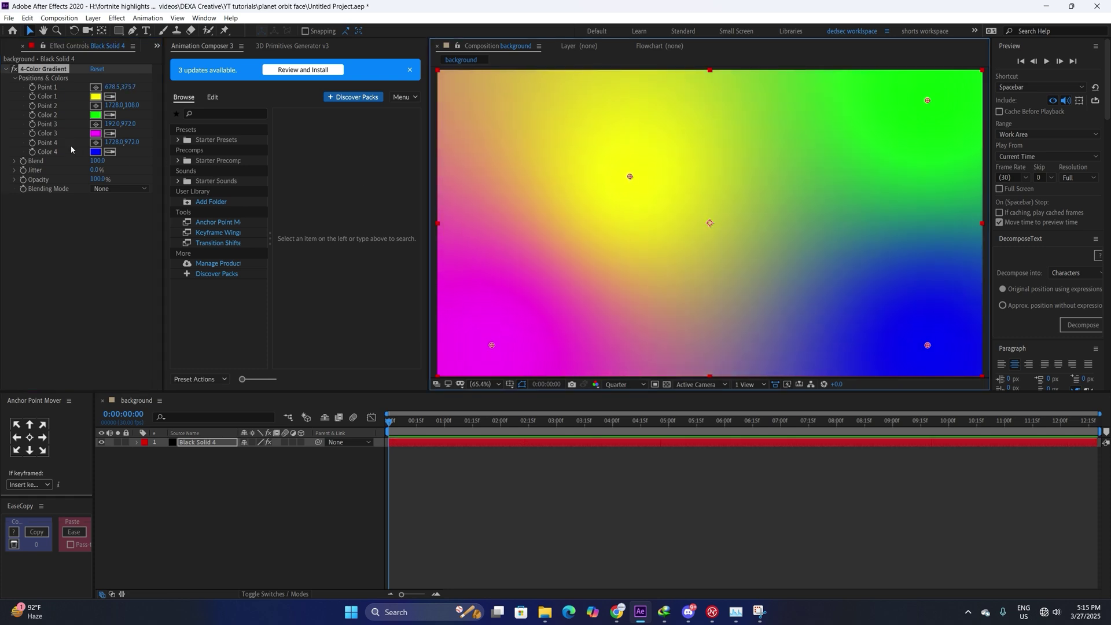
pyautogui.click(39, 69)
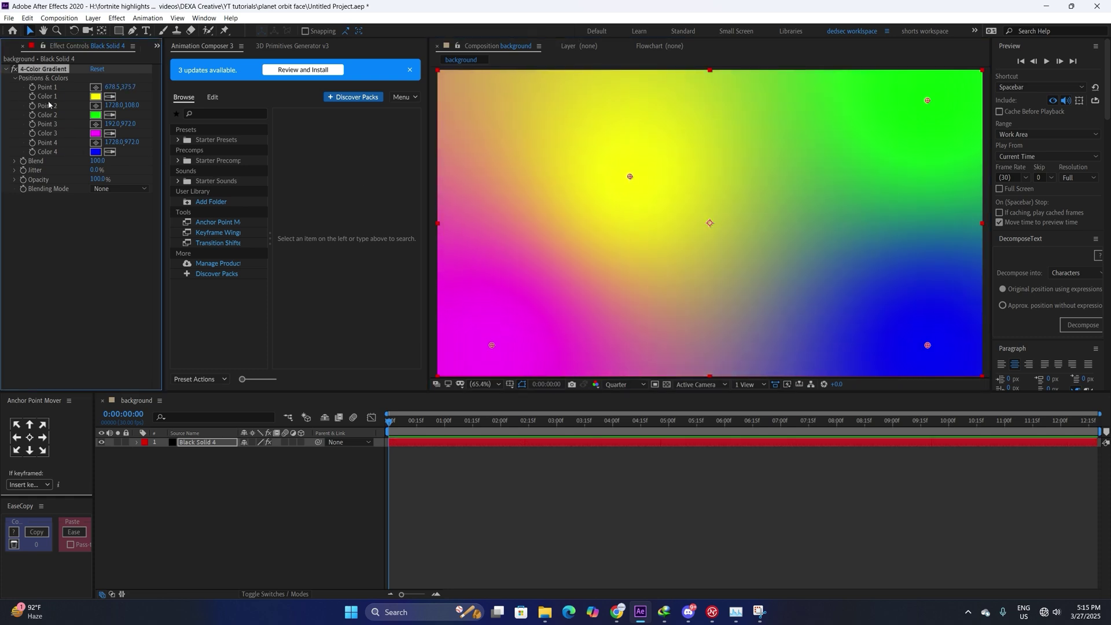
pyautogui.click(96, 134)
pyautogui.moveTo(215, 361); pyautogui.dragTo(221, 456)
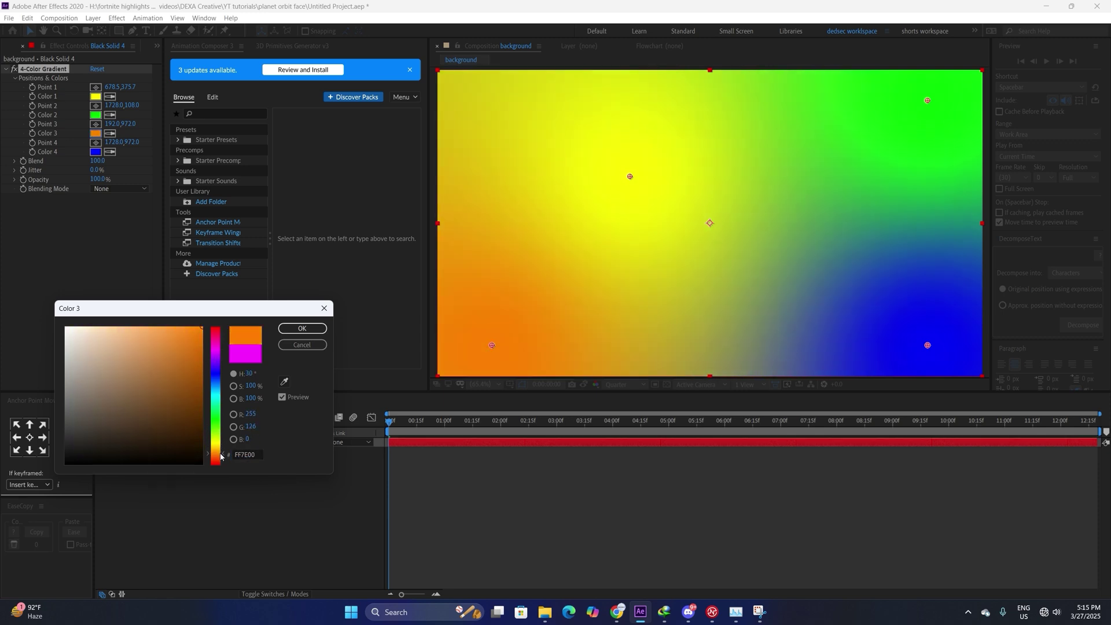
pyautogui.click(302, 329)
pyautogui.moveTo(492, 345); pyautogui.dragTo(528, 340)
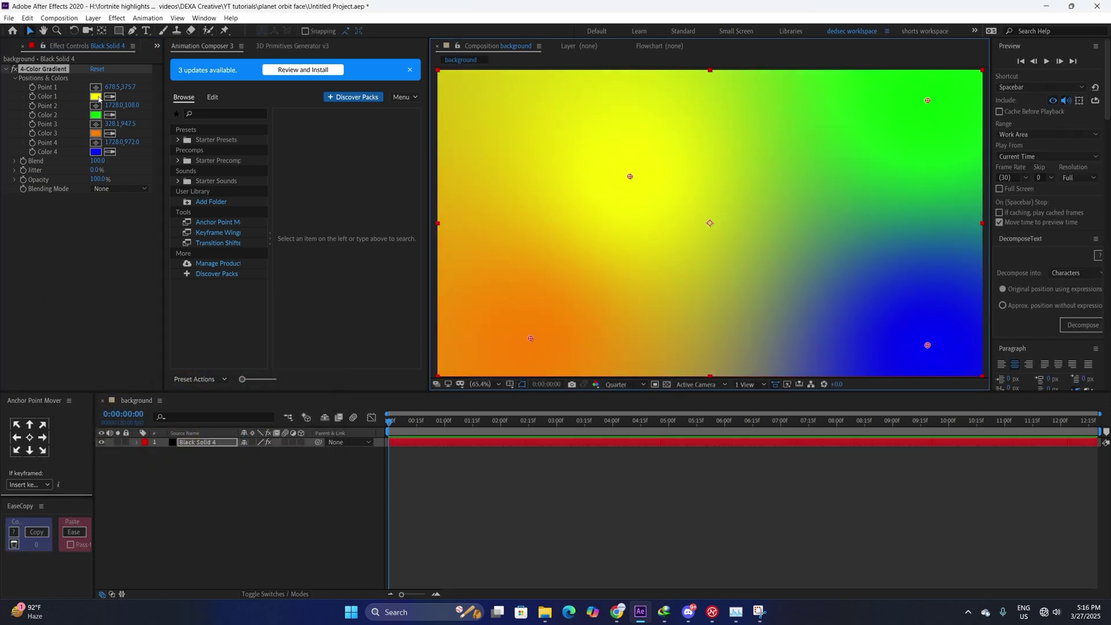
# Set gradient Color 4 to orange FF8C00 and move its point inward to about (1318, 782)
pyautogui.click(96, 151)
pyautogui.moveTo(215, 373); pyautogui.dragTo(220, 454)
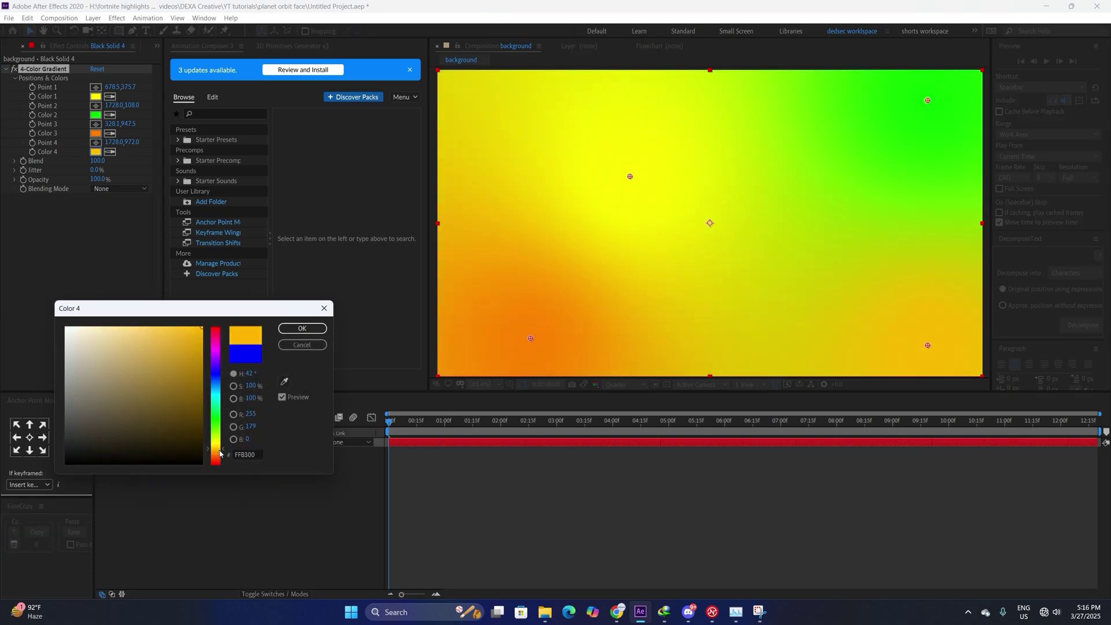
pyautogui.click(302, 329)
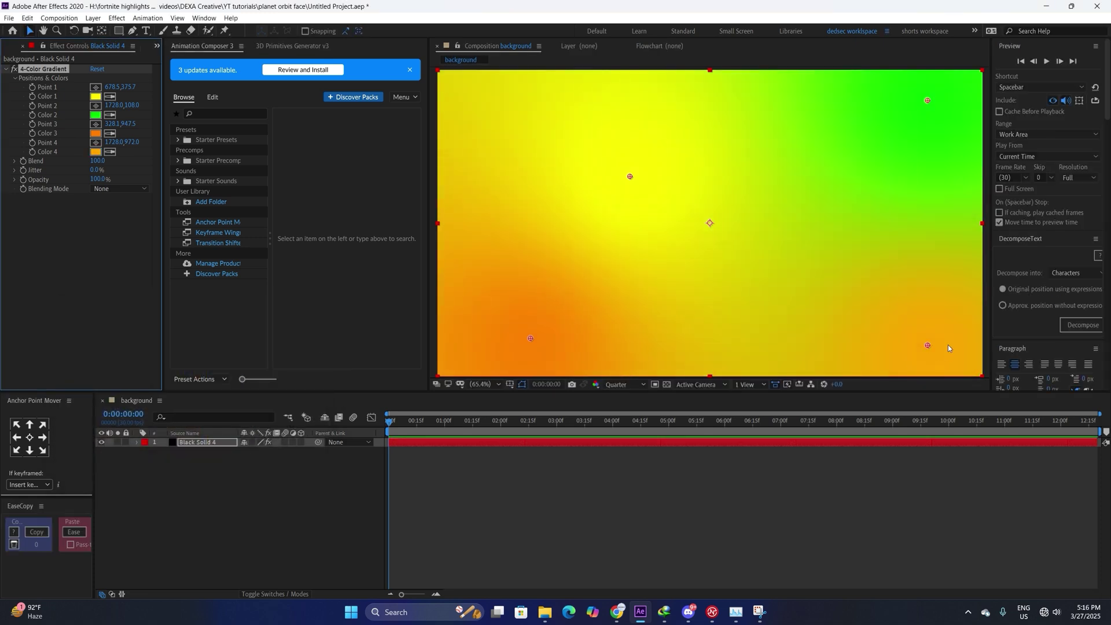
pyautogui.moveTo(928, 345); pyautogui.dragTo(812, 291)
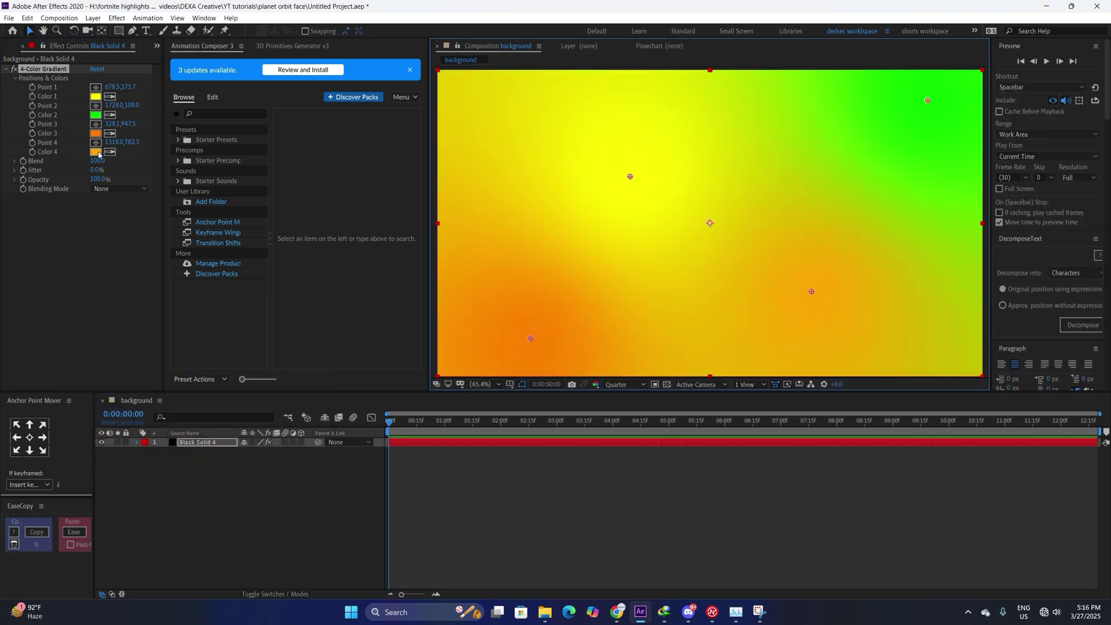
pyautogui.click(96, 152)
pyautogui.click(215, 452)
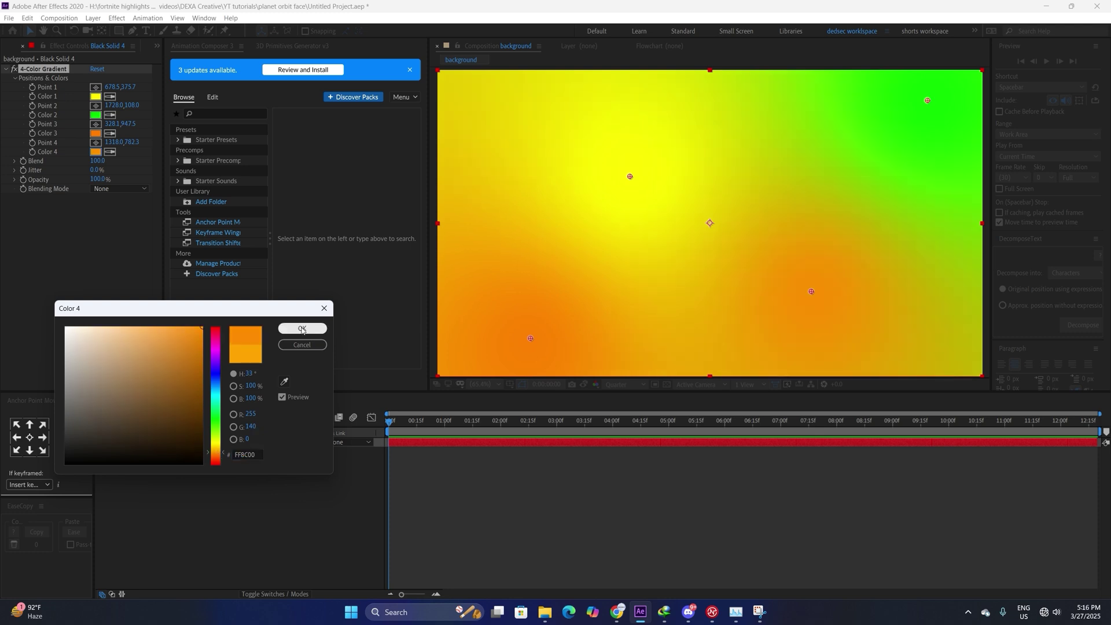
pyautogui.click(302, 328)
# Set gradient Color 2 to pink FF006C with its point at about (1460, 347), and readjust the yellow point's position
pyautogui.click(96, 115)
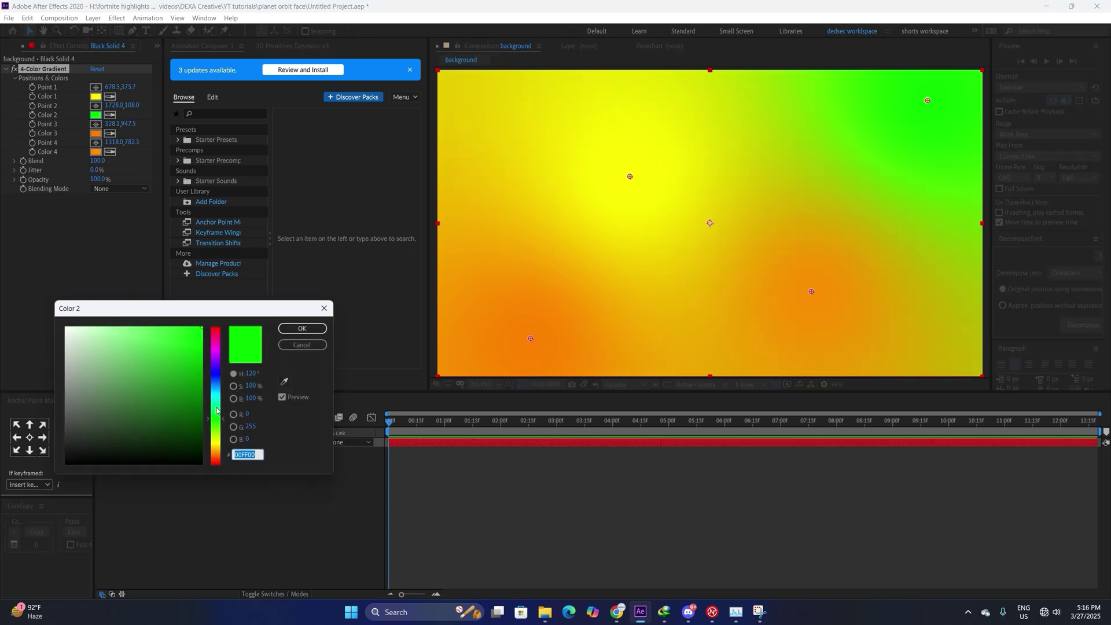
pyautogui.moveTo(218, 401); pyautogui.dragTo(217, 337)
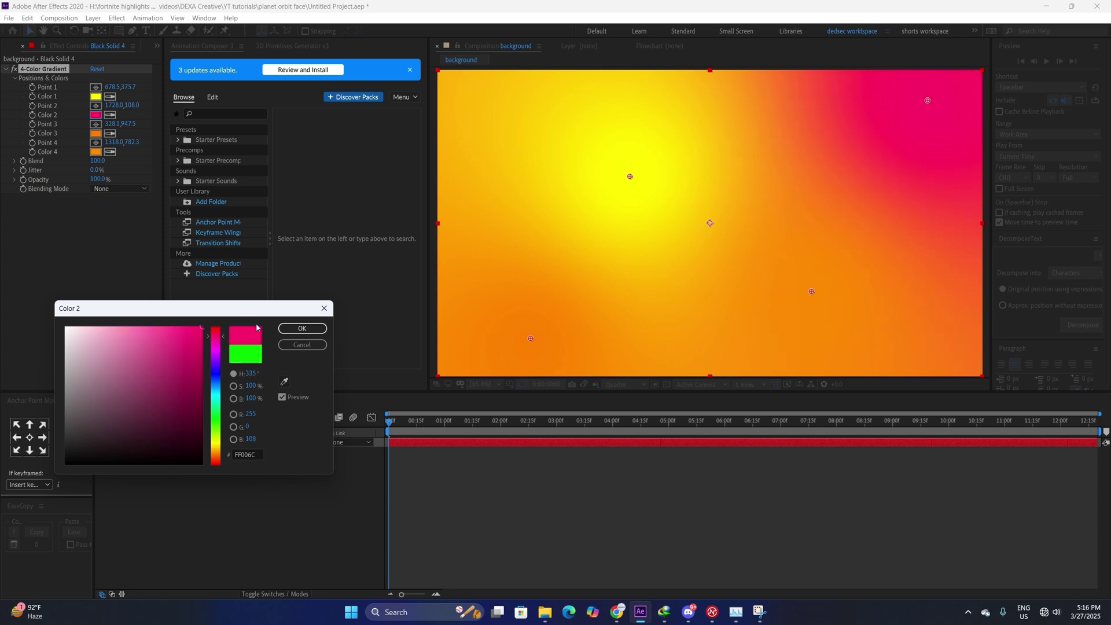
pyautogui.click(301, 328)
pyautogui.moveTo(926, 102); pyautogui.dragTo(855, 171)
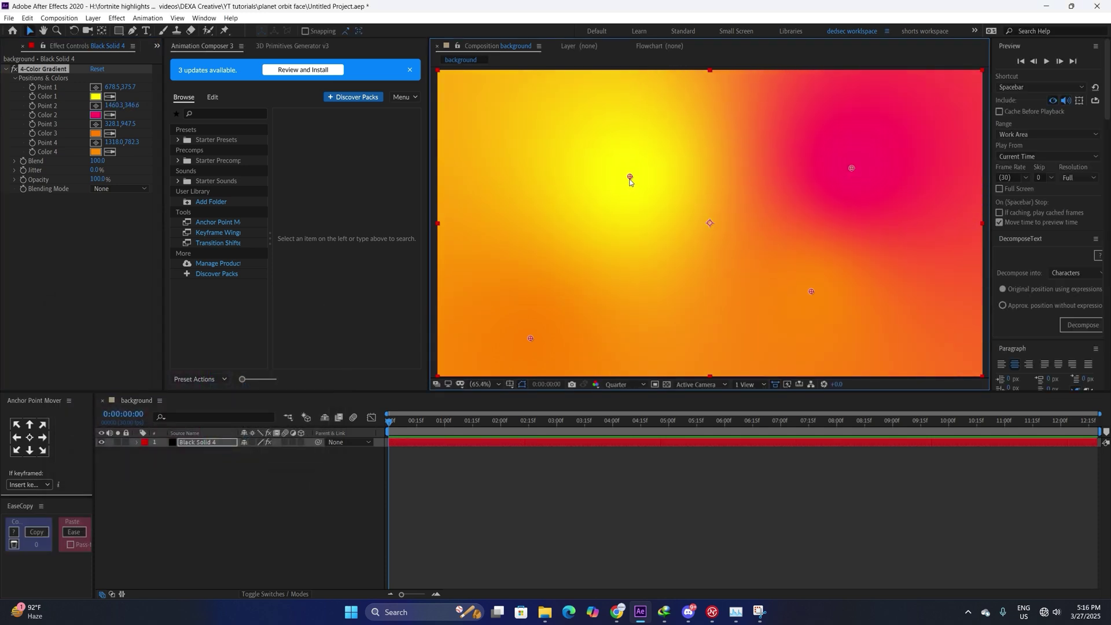
pyautogui.moveTo(630, 178); pyautogui.dragTo(622, 176)
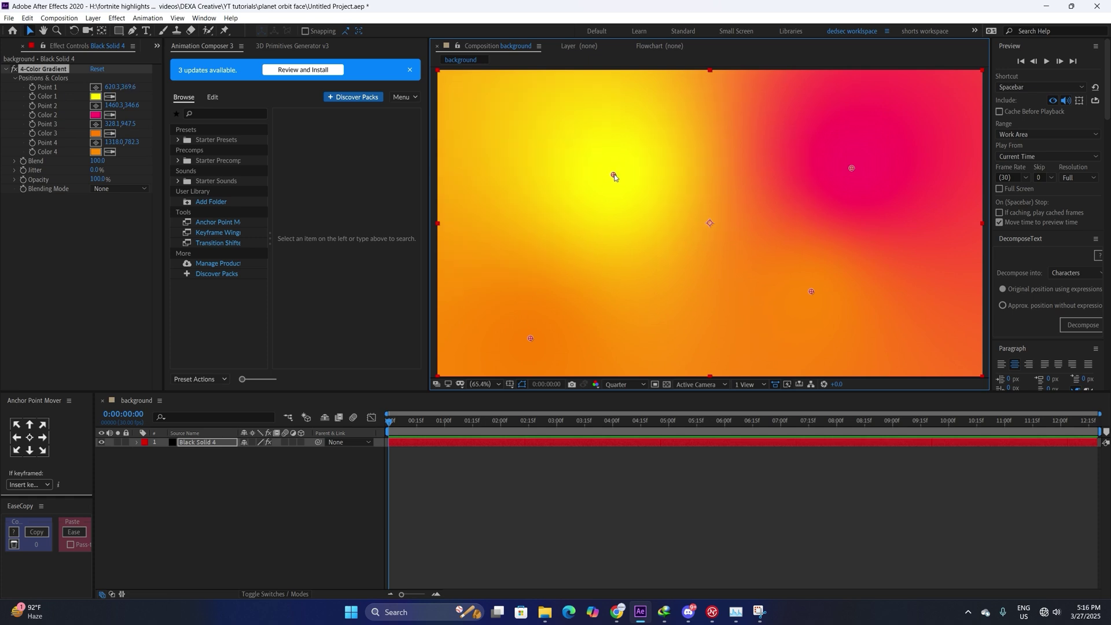
# Draw a small upright black ellipse on a new shape layer as an eye, and set the preview resolution to Full
pyautogui.click(598, 481)
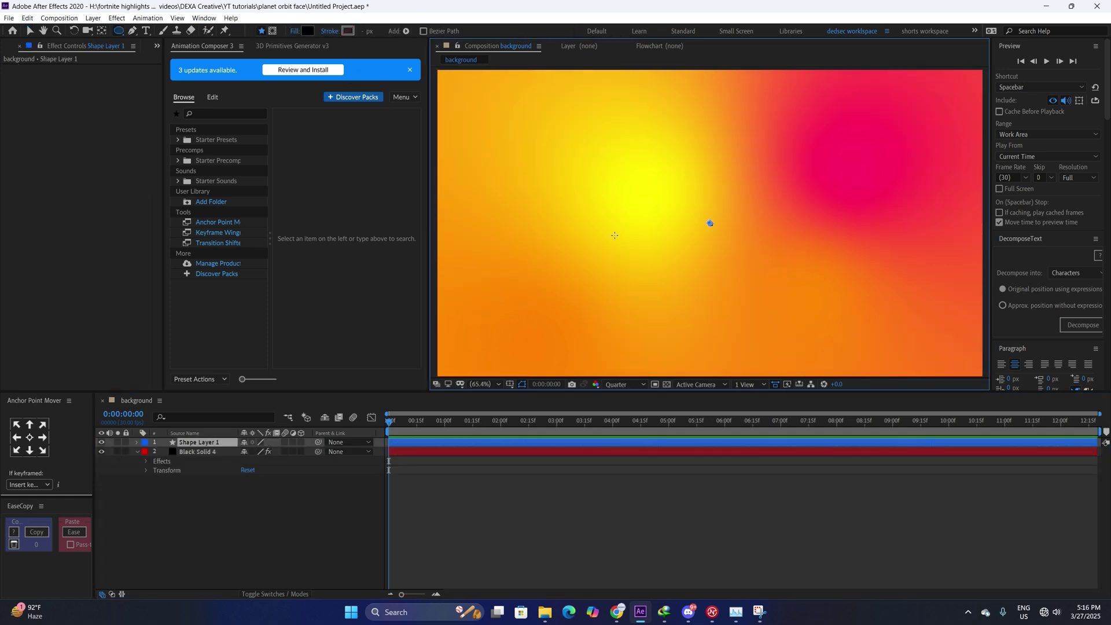
pyautogui.moveTo(648, 182); pyautogui.dragTo(653, 194)
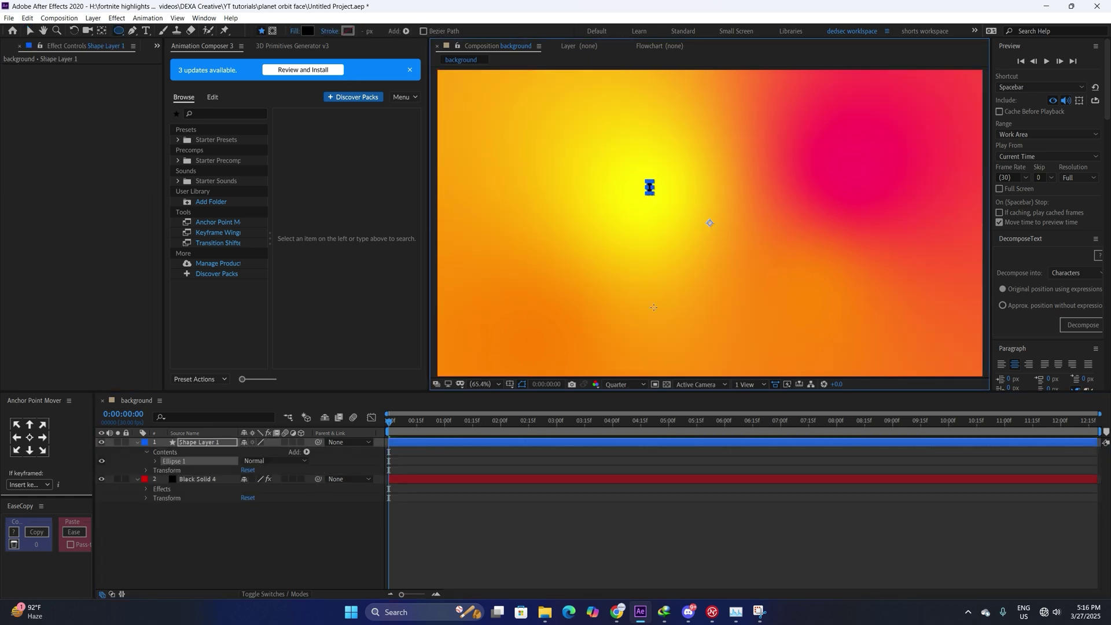
pyautogui.click(683, 521)
pyautogui.click(625, 384)
pyautogui.click(615, 408)
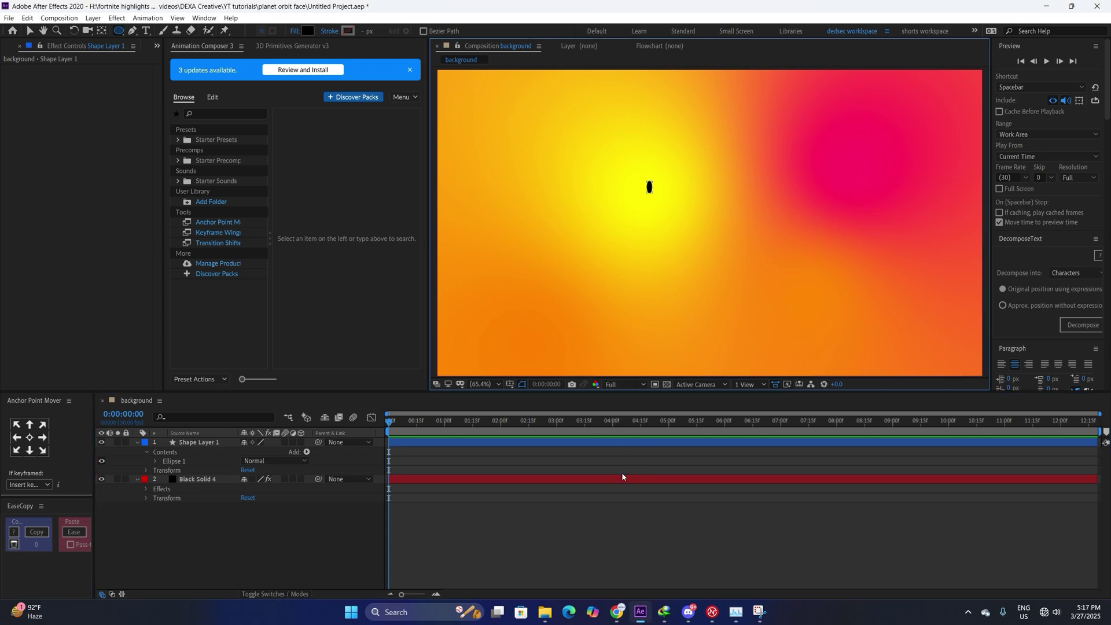
pyautogui.click(623, 473)
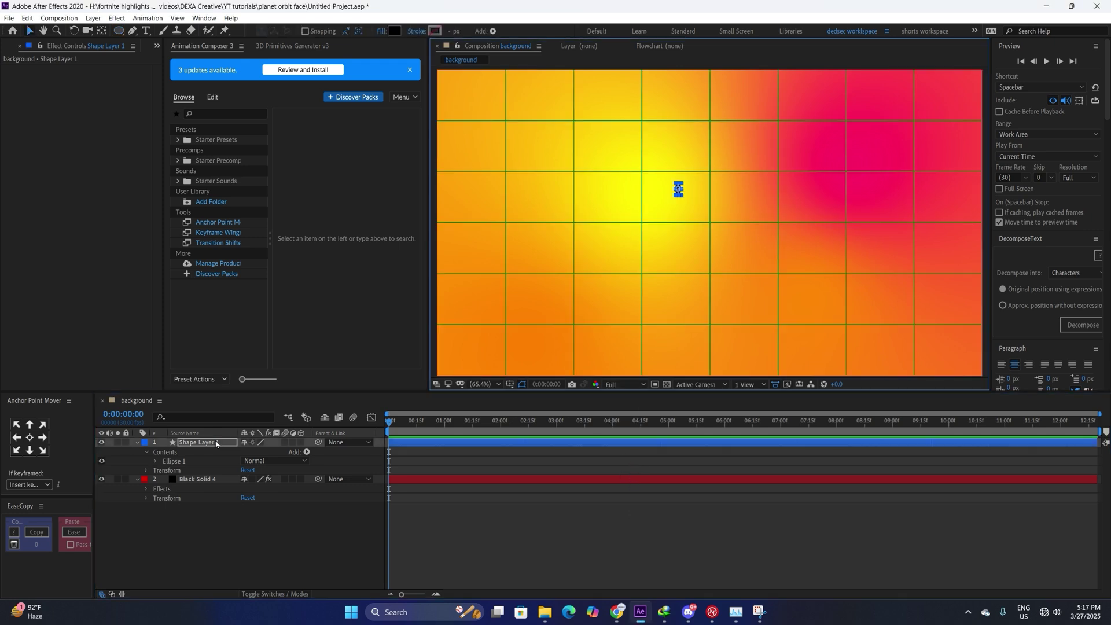
# Duplicate the eye layer and space the two eyes horizontally at X positions 1049.2 and 885.2
pyautogui.click(216, 443)
pyautogui.hotkey('ctrl', 'd')
pyautogui.press('p')
pyautogui.moveTo(251, 451); pyautogui.dragTo(373, 454)
pyautogui.click(206, 463)
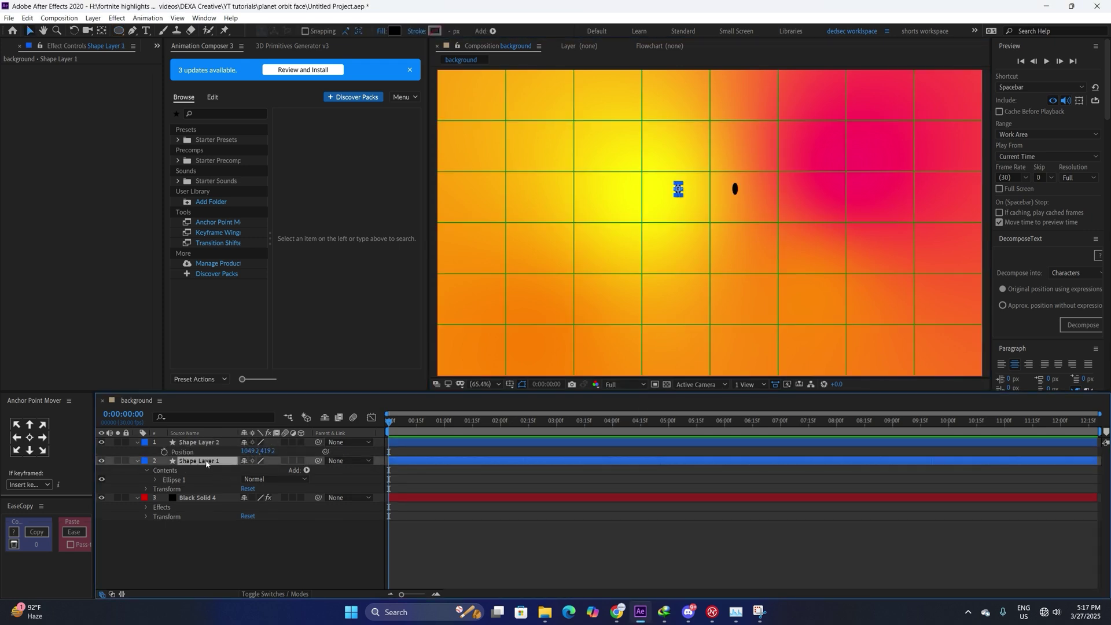
pyautogui.press('p')
pyautogui.moveTo(247, 470); pyautogui.dragTo(268, 472)
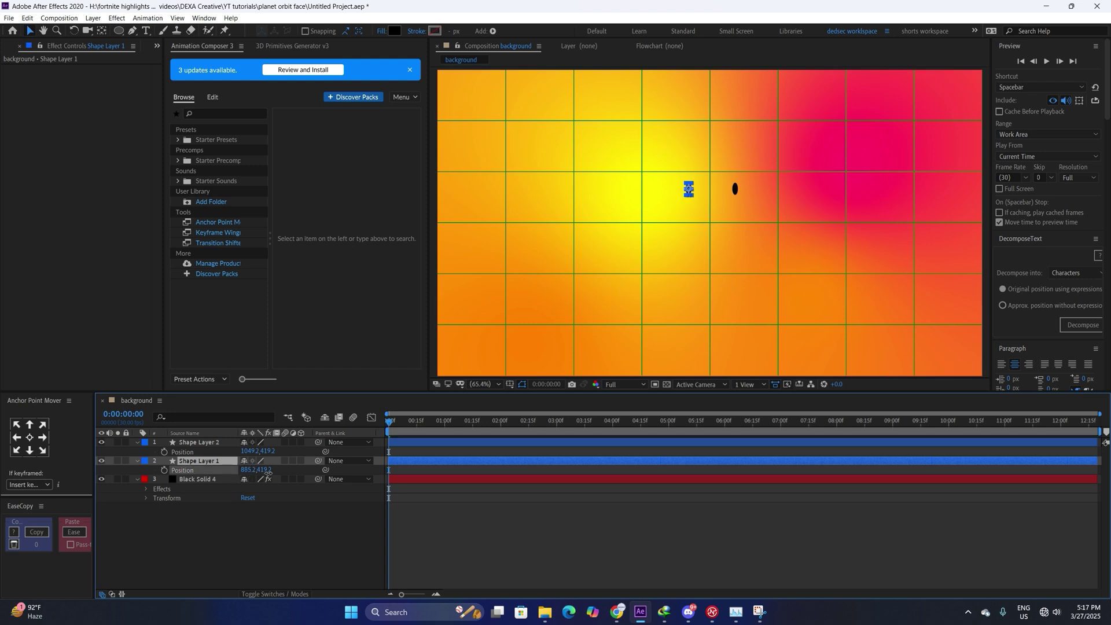
pyautogui.click(478, 472)
# Draw a curved three-point smile below the eyes on a new shape layer with the Pen tool, pulling its end points inward
pyautogui.click(472, 443)
pyautogui.hotkey('ctrl', 'alt', 'shift', 's')
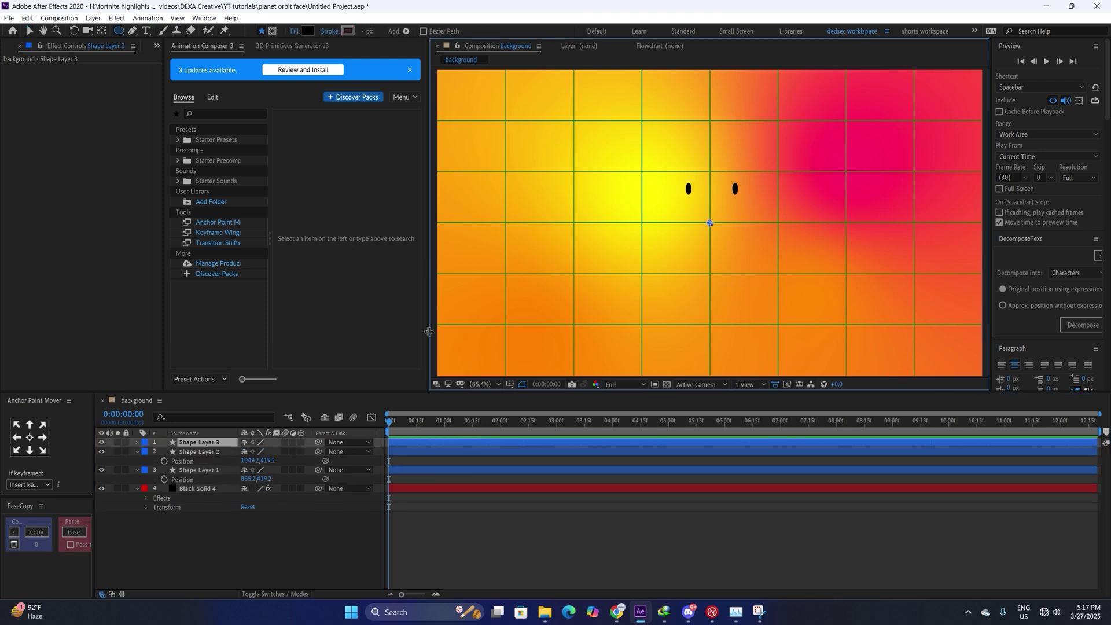
pyautogui.press('g')
pyautogui.click(634, 223)
pyautogui.moveTo(711, 244); pyautogui.dragTo(757, 241)
pyautogui.click(778, 221)
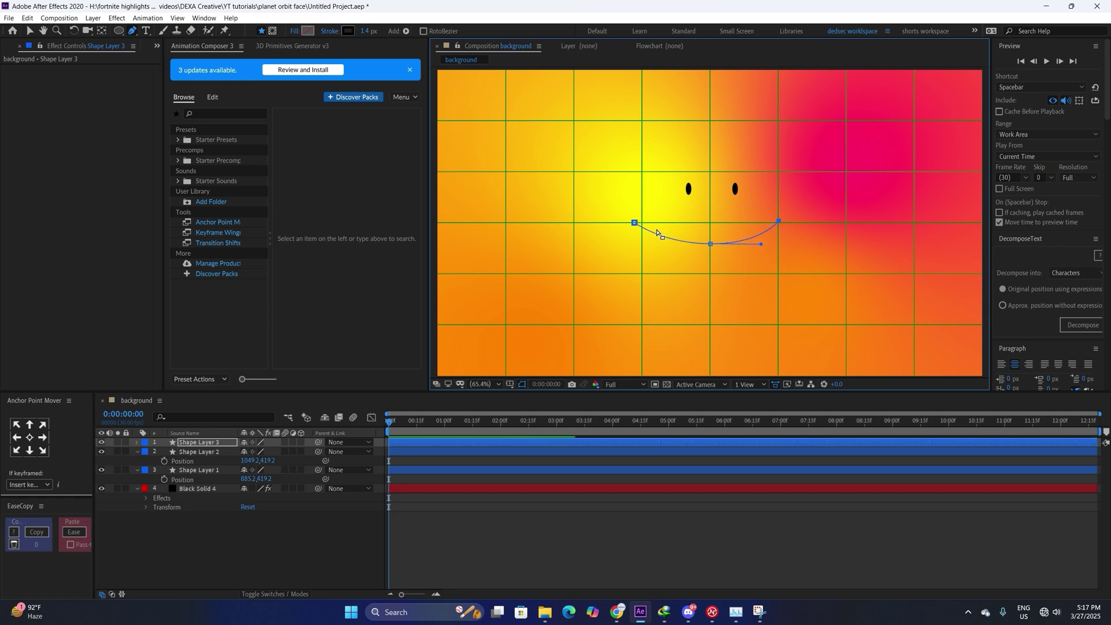
pyautogui.press('v')
pyautogui.moveTo(634, 223); pyautogui.dragTo(653, 224)
pyautogui.moveTo(778, 221); pyautogui.dragTo(772, 223)
# Lower both eye layers to a Y position of 448.2 and thicken the smile's stroke
pyautogui.click(445, 452)
pyautogui.keyDown('ctrl'); pyautogui.click(449, 470); pyautogui.keyUp('ctrl')
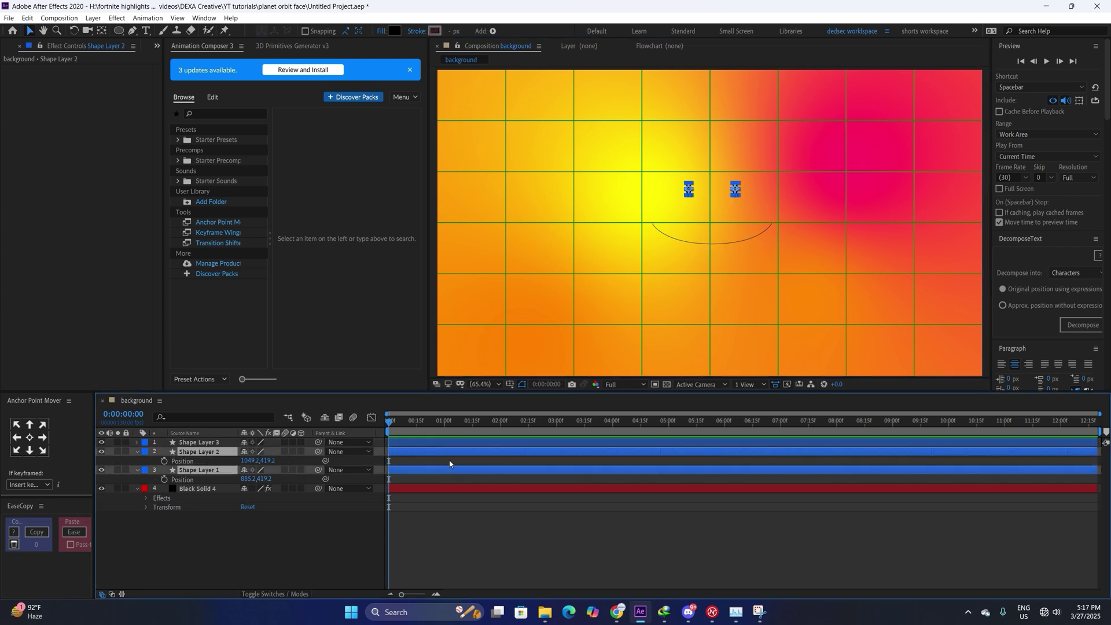
pyautogui.press('p')
pyautogui.press('p')
pyautogui.moveTo(268, 462); pyautogui.dragTo(284, 464)
pyautogui.click(228, 442)
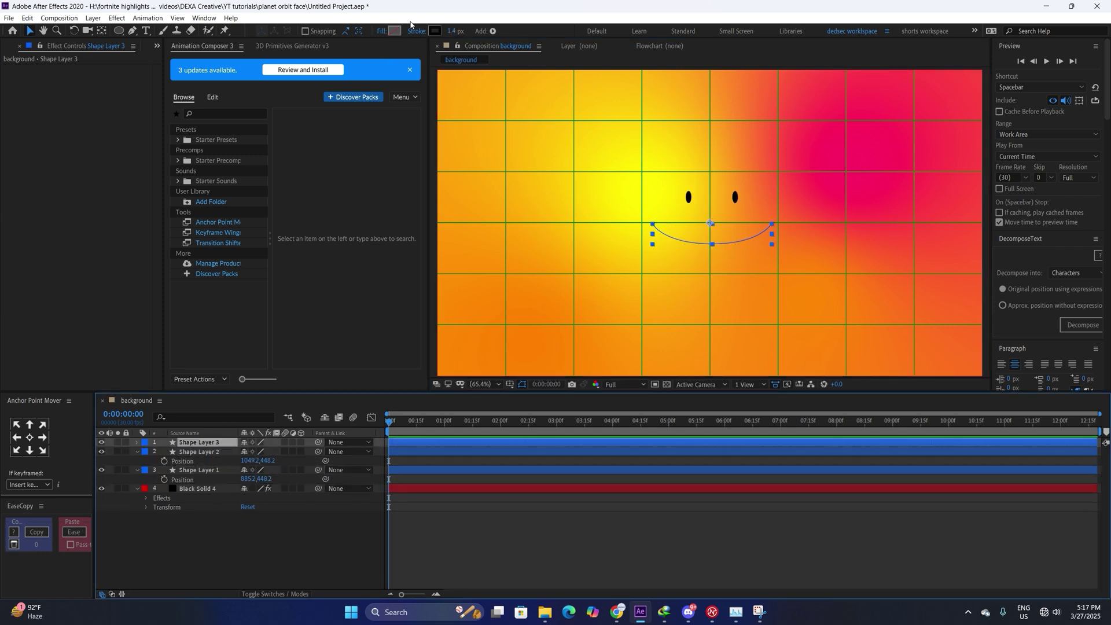
pyautogui.click(678, 545)
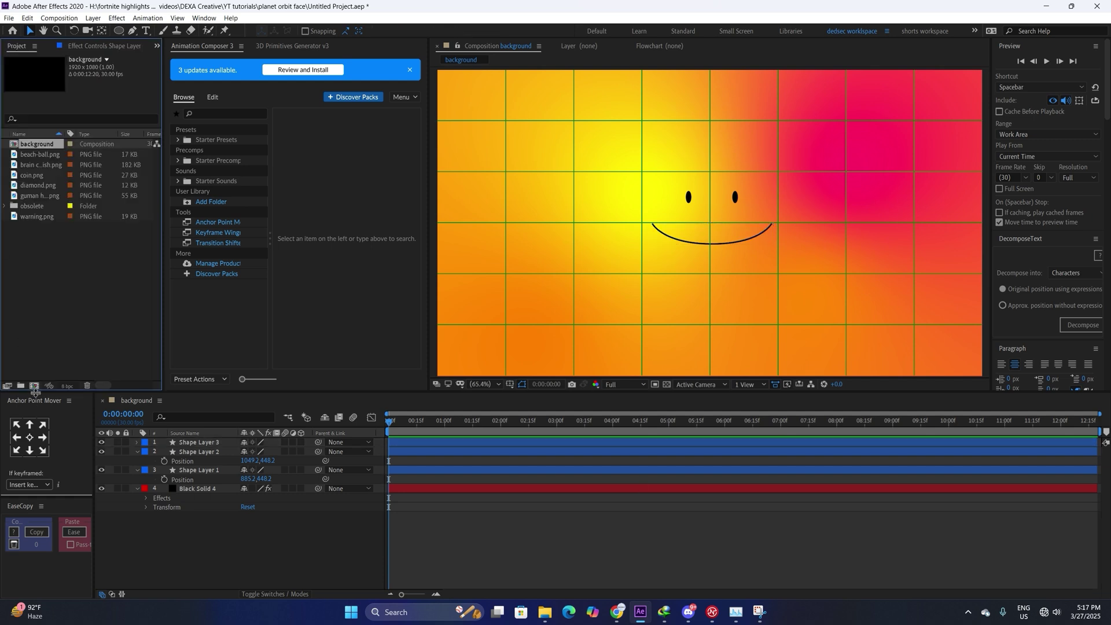
# Create a composition named "main comp" and place the background composition in it, starting at the first frame
pyautogui.click(35, 386)
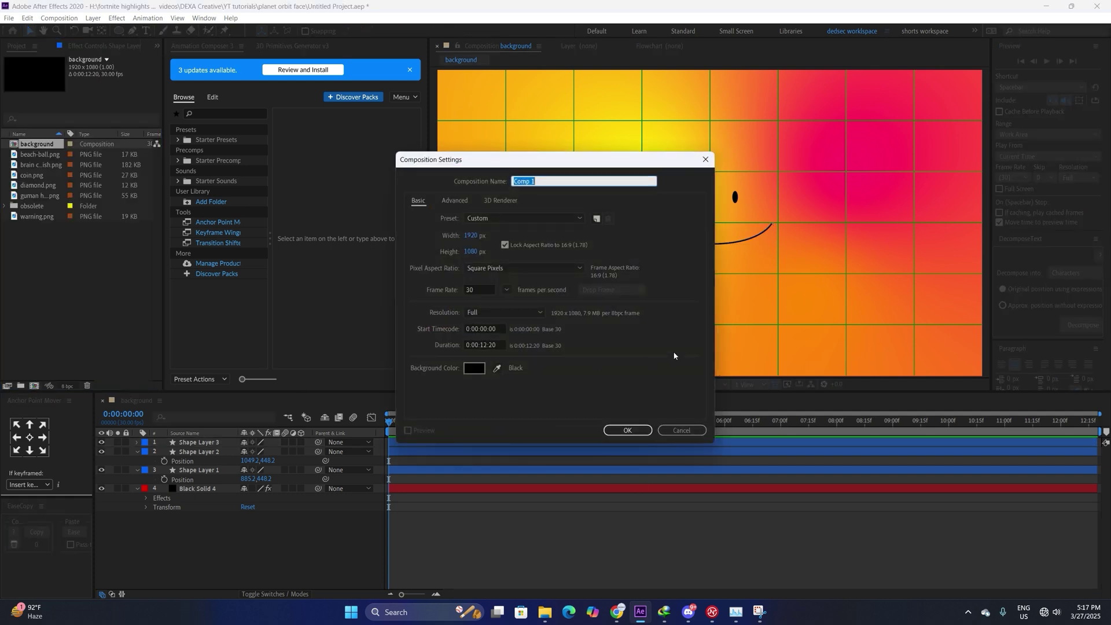
pyautogui.write('main comp')
pyautogui.press('Return')
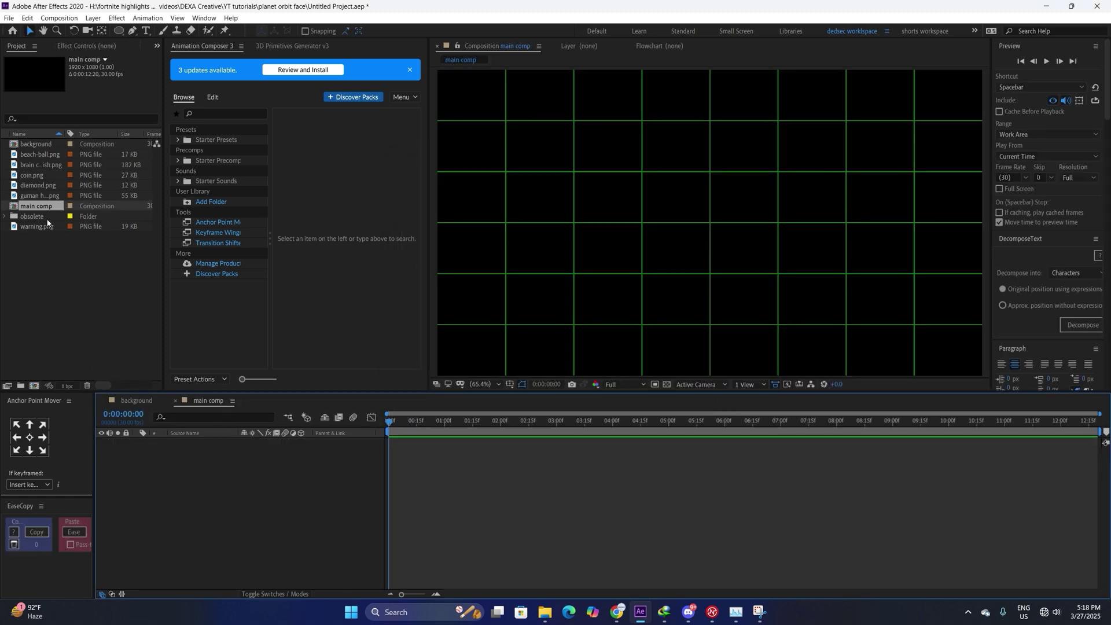
pyautogui.moveTo(34, 147); pyautogui.dragTo(463, 485)
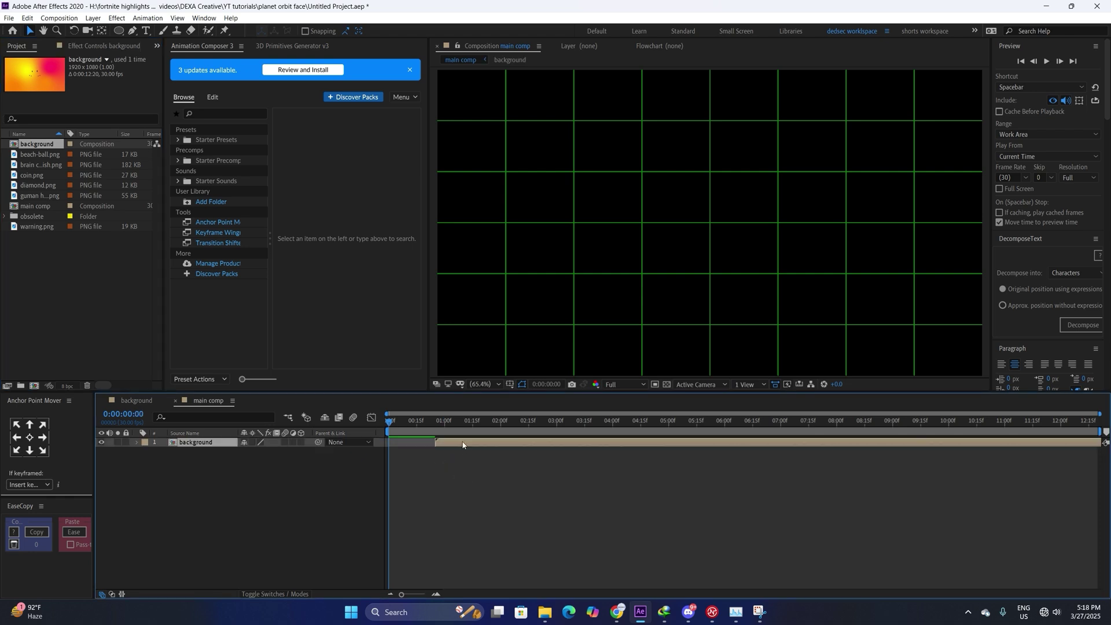
# Apply the CC Sphere effect to the background layer and set its radius to 283
pyautogui.hotkey('ctrl', 'space')
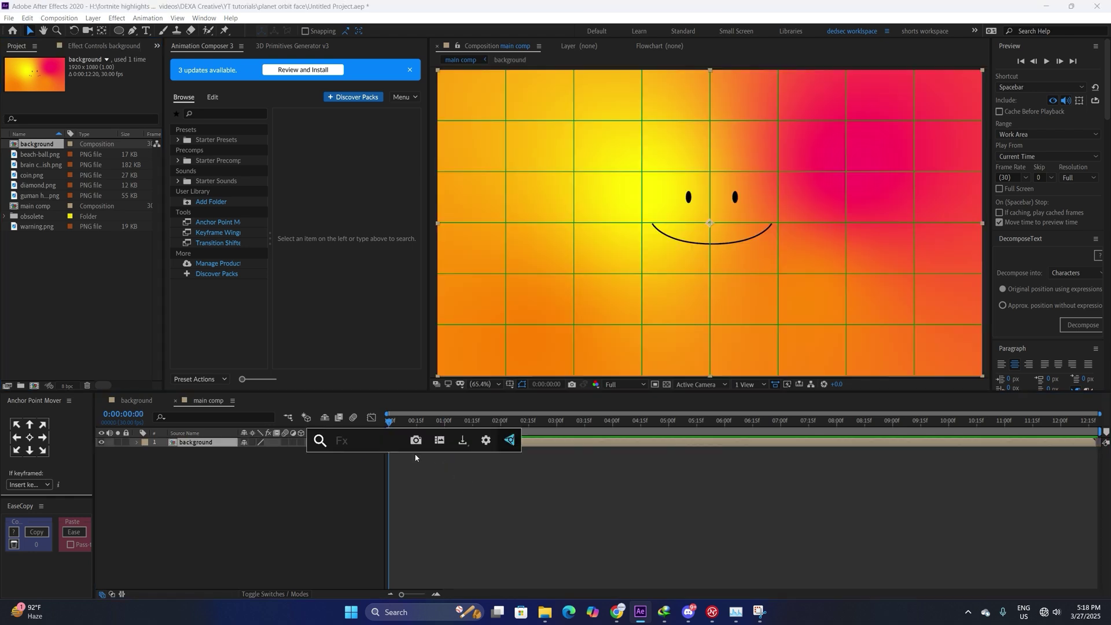
pyautogui.write('sphere')
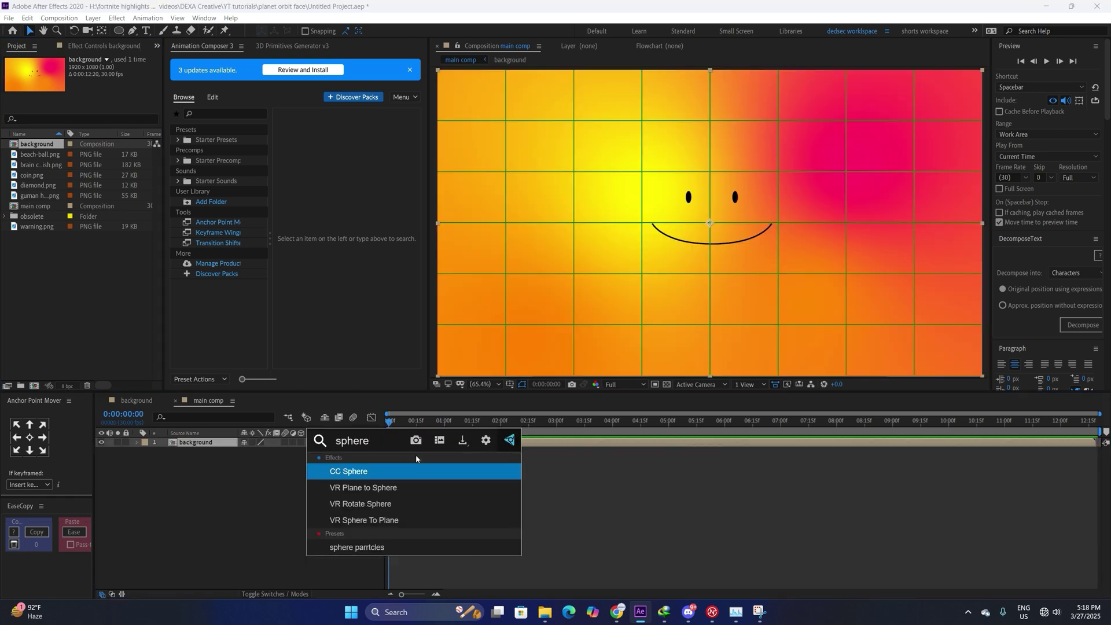
pyautogui.press('Return')
pyautogui.click(23, 160)
pyautogui.click(155, 115)
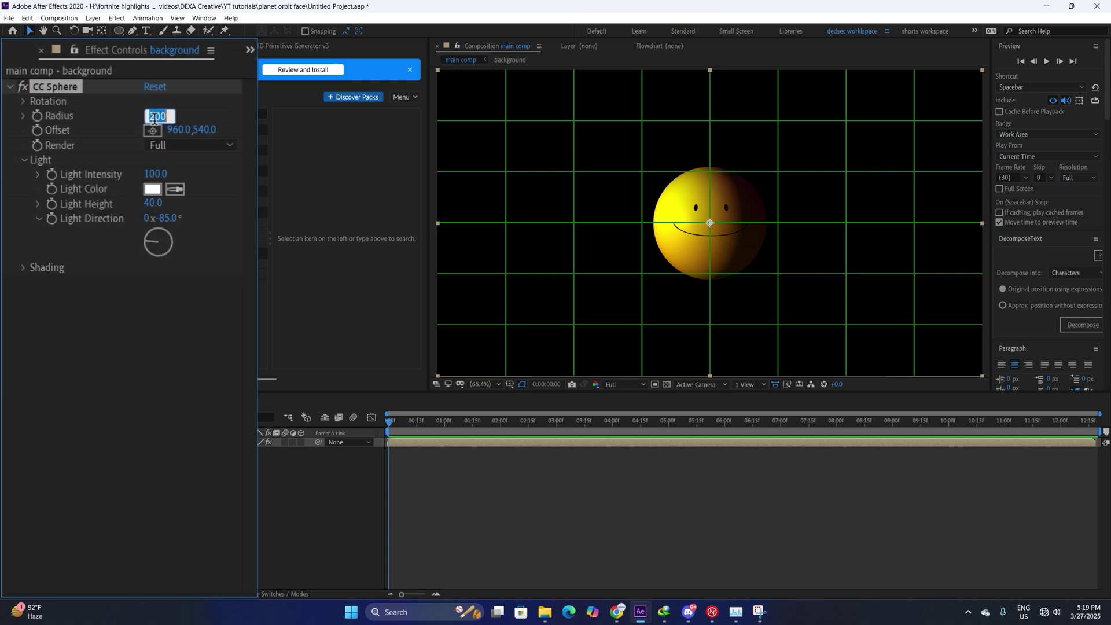
pyautogui.write('283')
pyautogui.press('Return')
# Set the sphere's light intensity to 29, light height to -59 and light direction to -29°
pyautogui.click(152, 174)
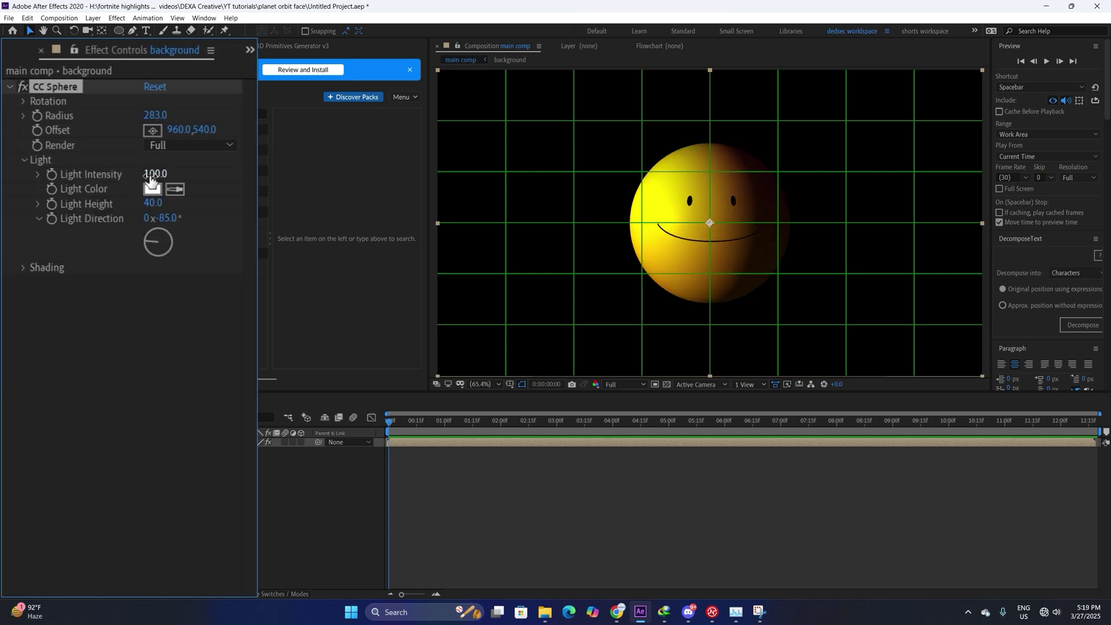
pyautogui.write('29')
pyautogui.press('Return')
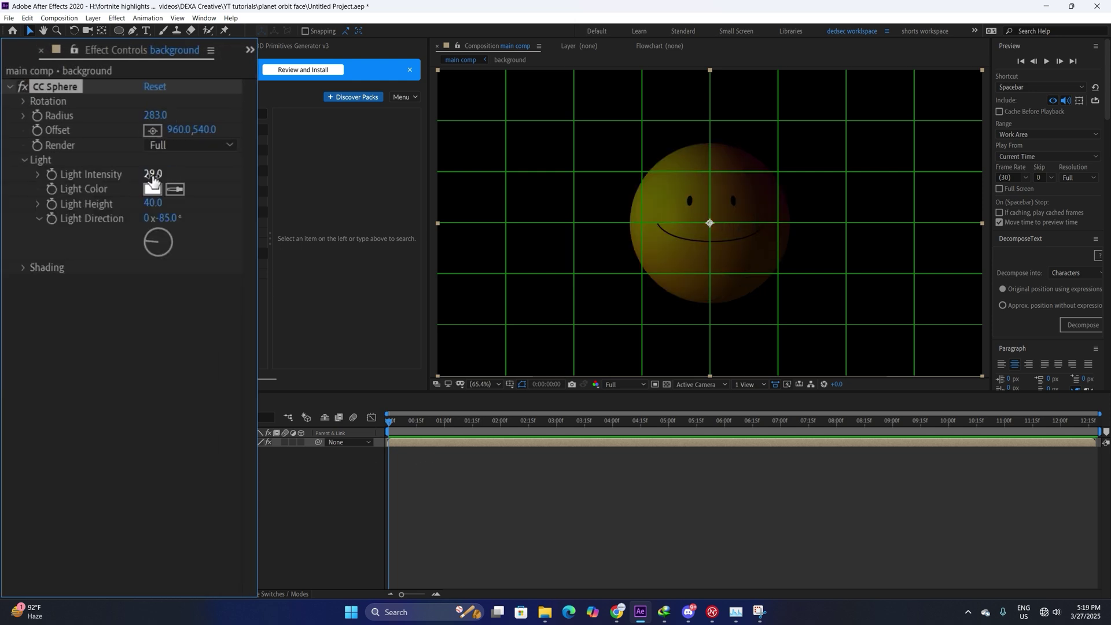
pyautogui.click(153, 207)
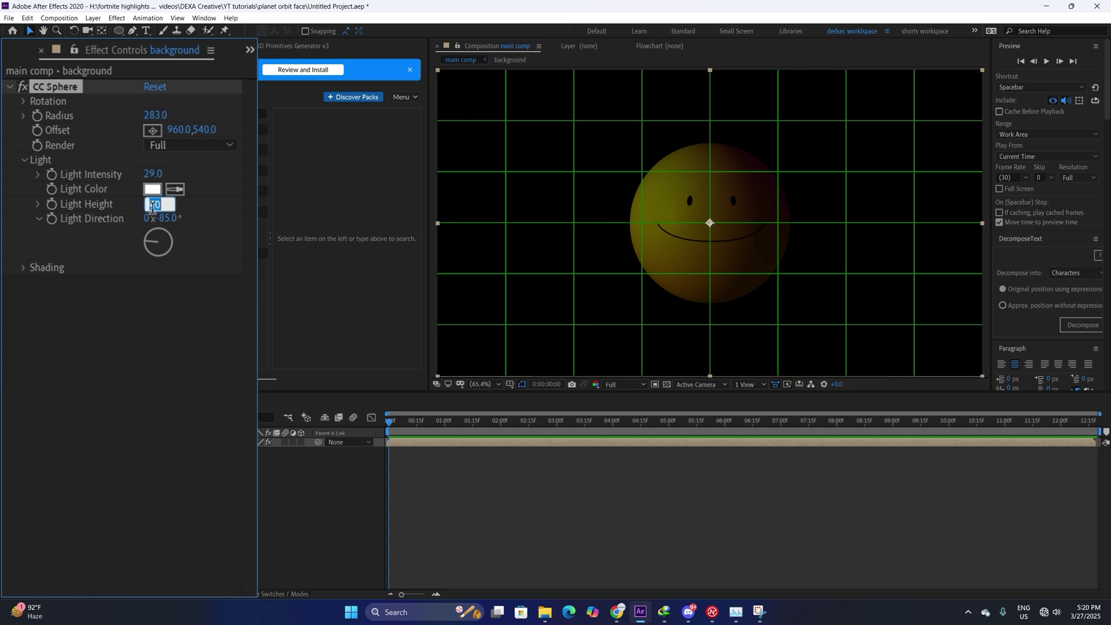
pyautogui.write('-59')
pyautogui.press('Return')
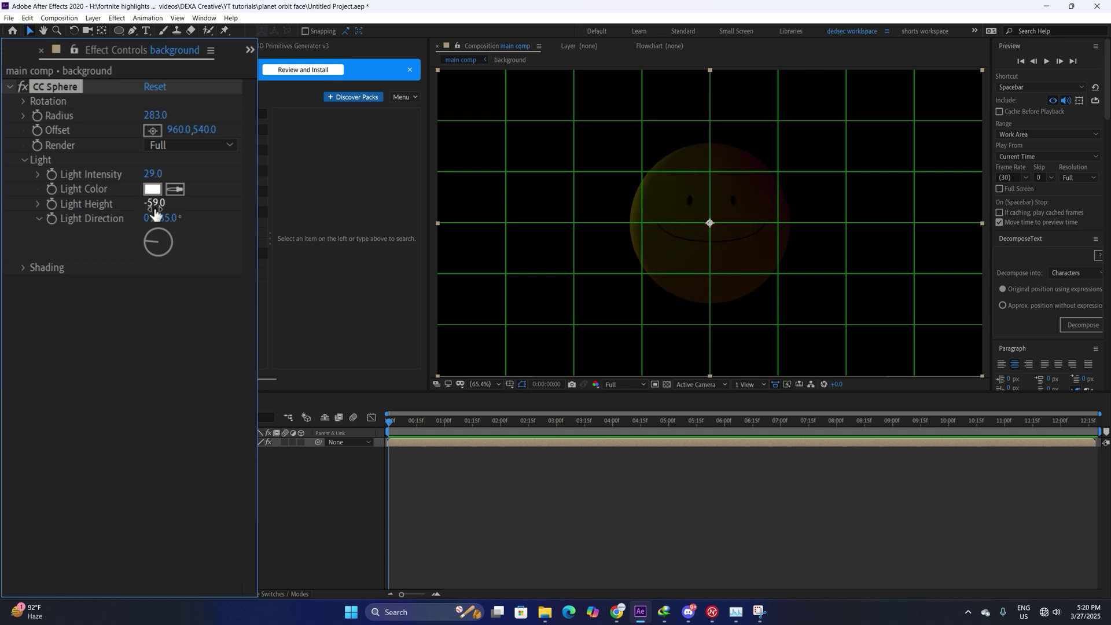
pyautogui.click(167, 219)
pyautogui.write('-2')
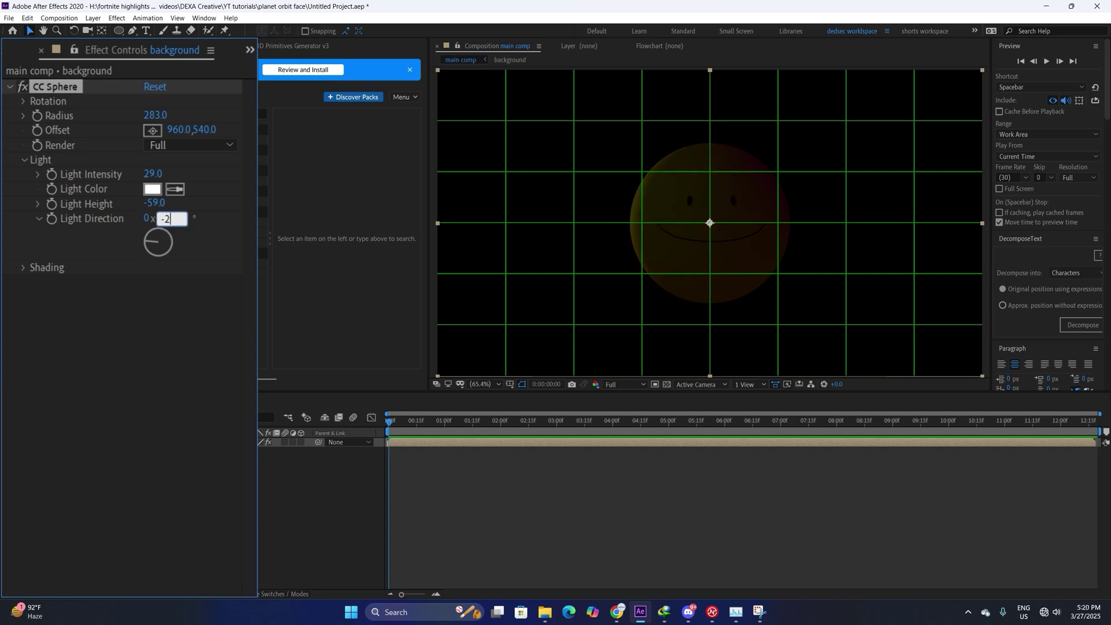
pyautogui.write('9')
pyautogui.press('Return')
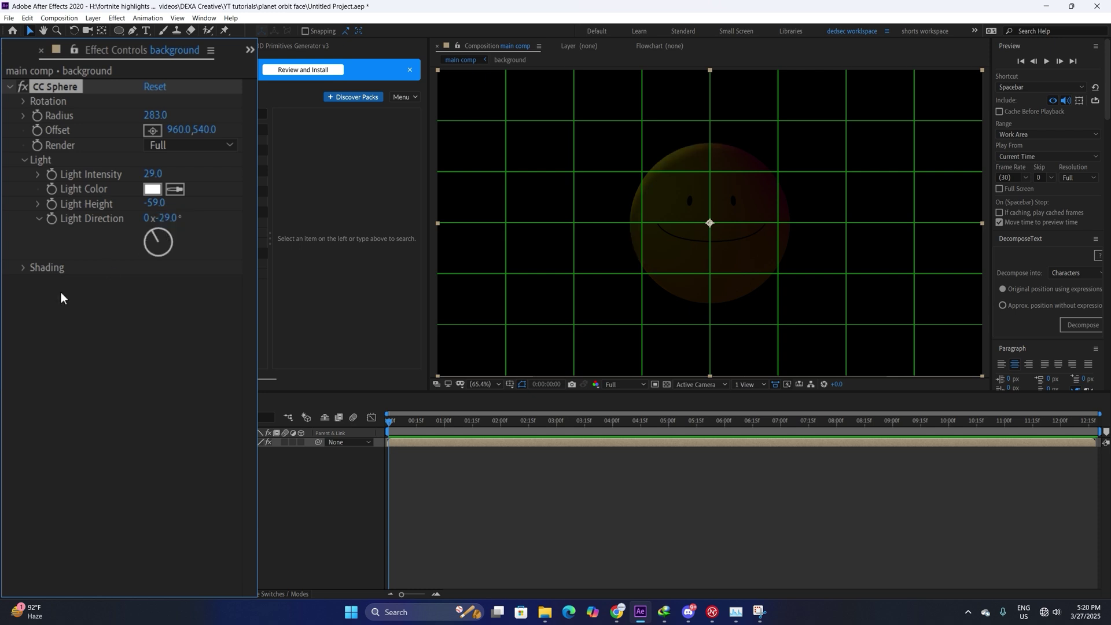
# Raise the sphere's ambient shading to 45 and set its light height to -51
pyautogui.click(24, 267)
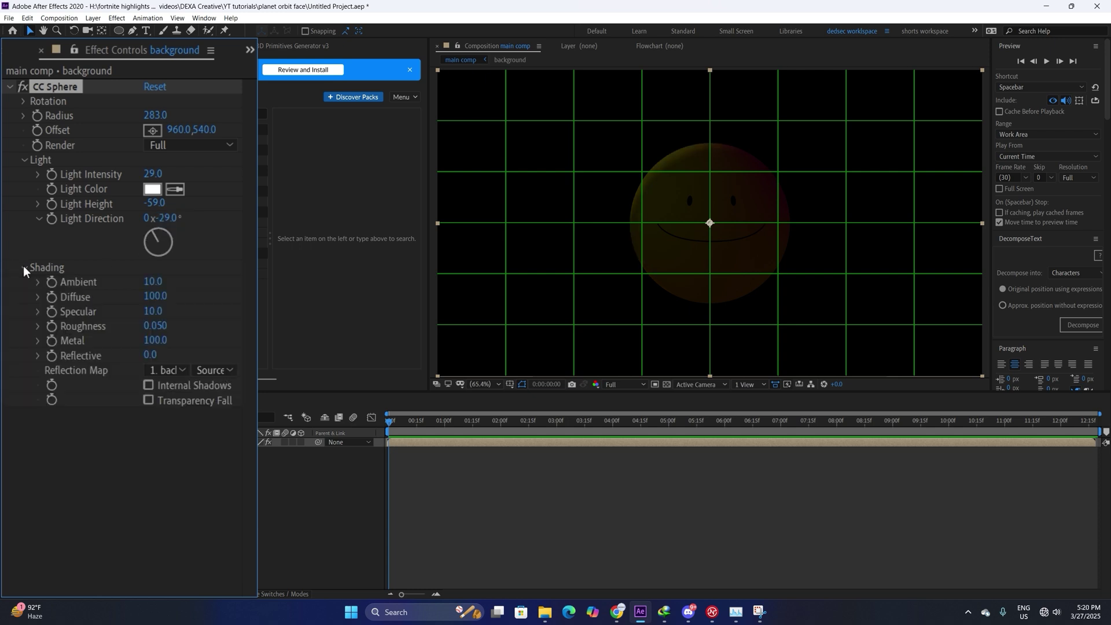
pyautogui.click(147, 282)
pyautogui.write('45')
pyautogui.press('Return')
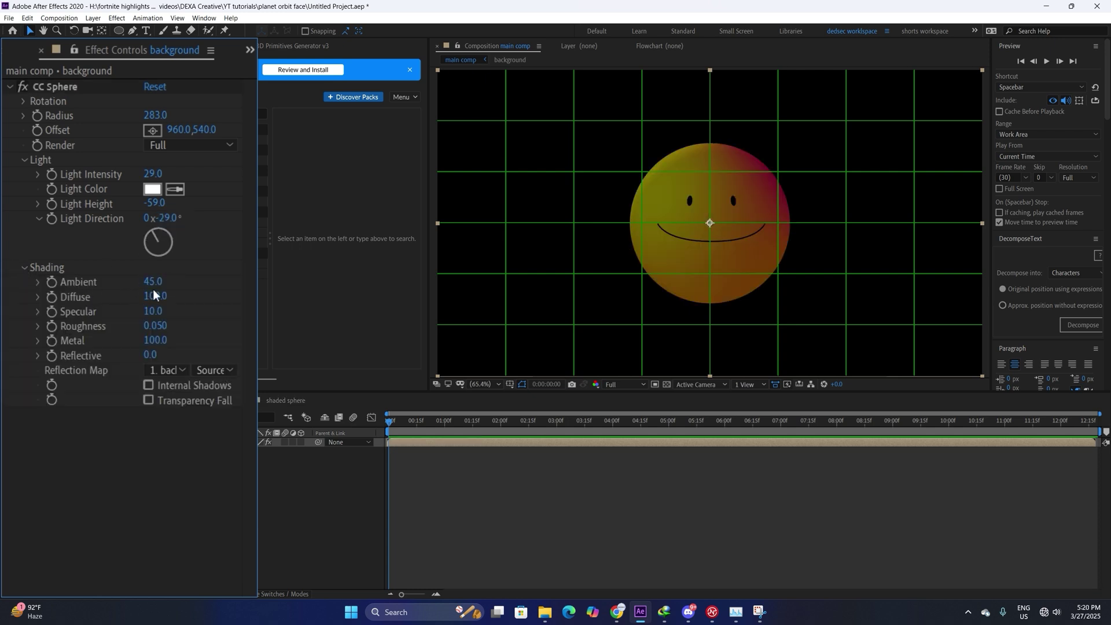
pyautogui.click(154, 203)
pyautogui.write('-51')
pyautogui.press('Return')
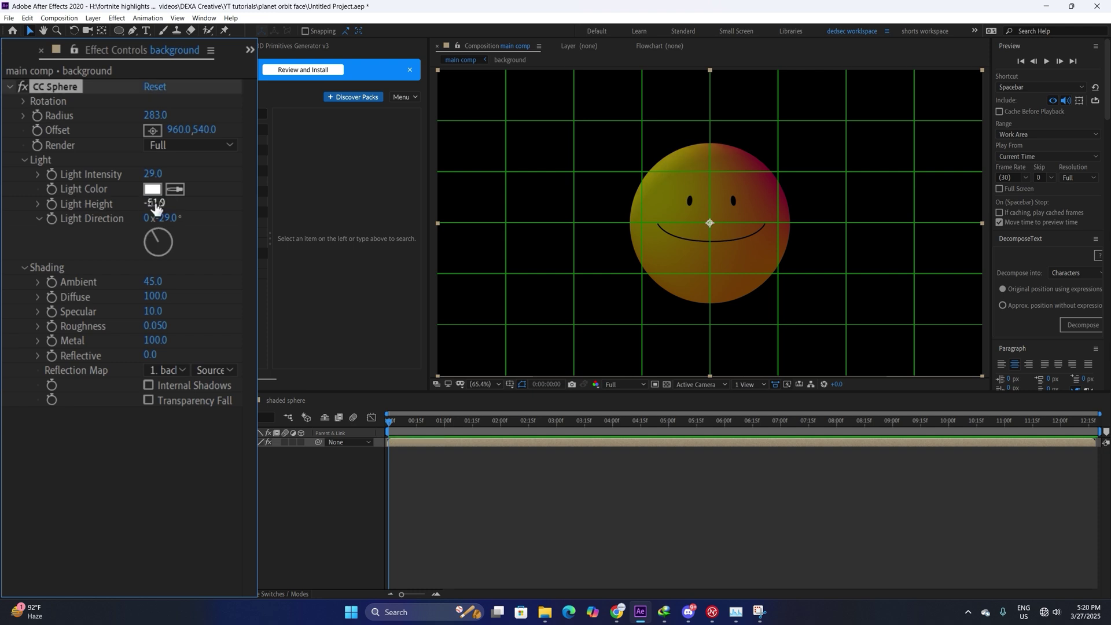
# Set the sphere's ambient shading to 100 and its diffuse shading to 45
pyautogui.click(156, 283)
pyautogui.write('100')
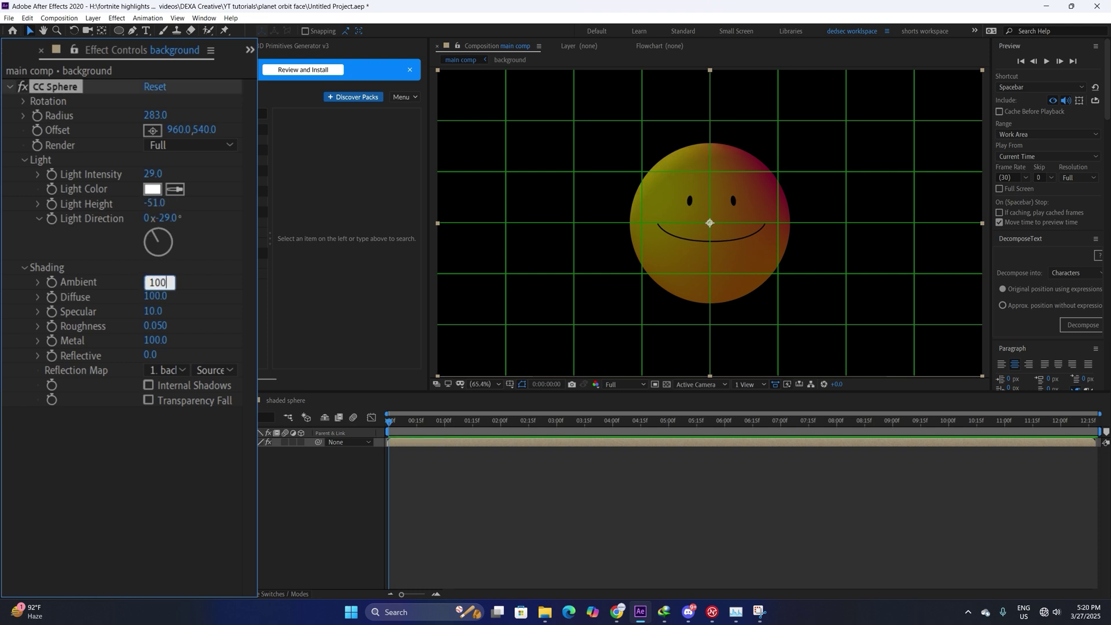
pyautogui.press('Return')
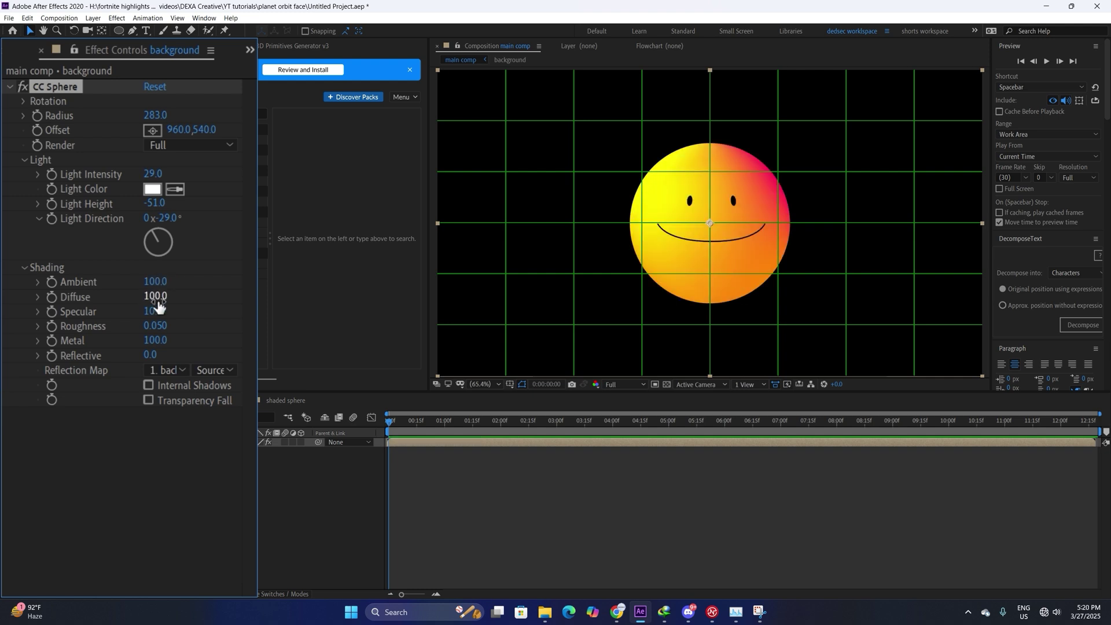
pyautogui.click(157, 296)
pyautogui.write('45')
pyautogui.press('Return')
# Set the sphere's specular shading to 100 and its roughness to 0.319
pyautogui.click(153, 311)
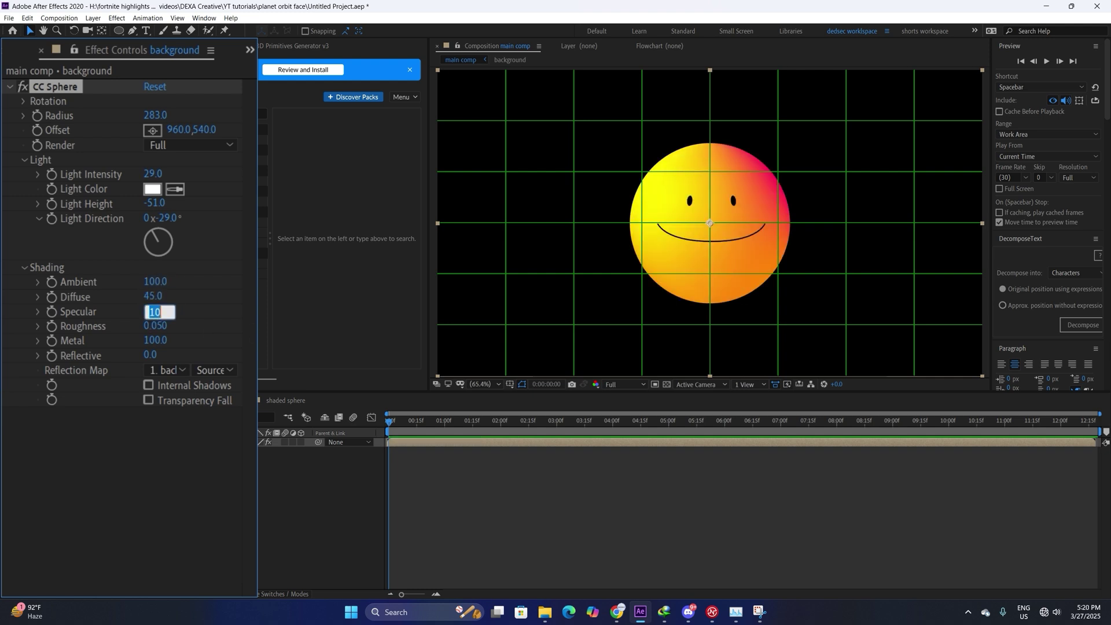
pyautogui.write('100')
pyautogui.press('Return')
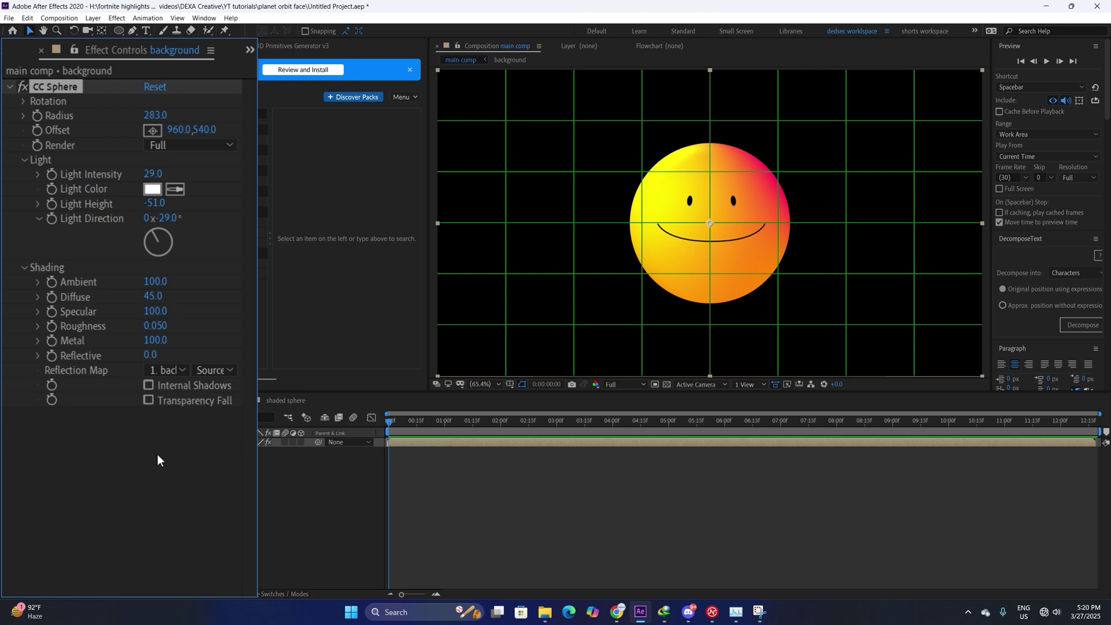
pyautogui.click(155, 326)
pyautogui.write('.319')
pyautogui.press('Return')
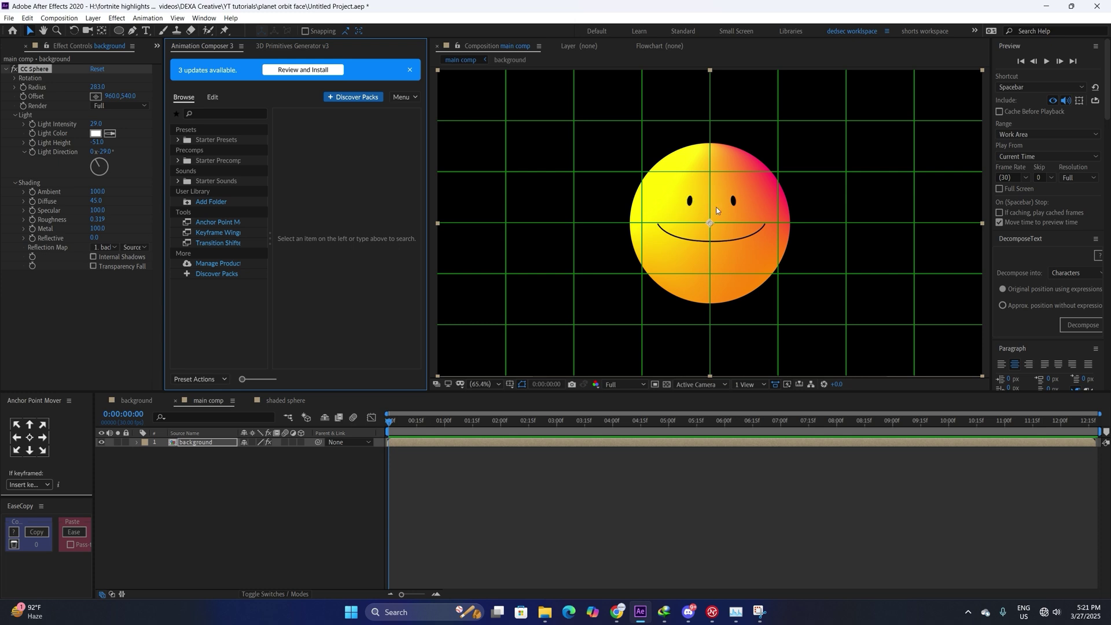
# Add a null object above the layers in the background composition and parent the smile and both eye layers to it
pyautogui.doubleClick(516, 445)
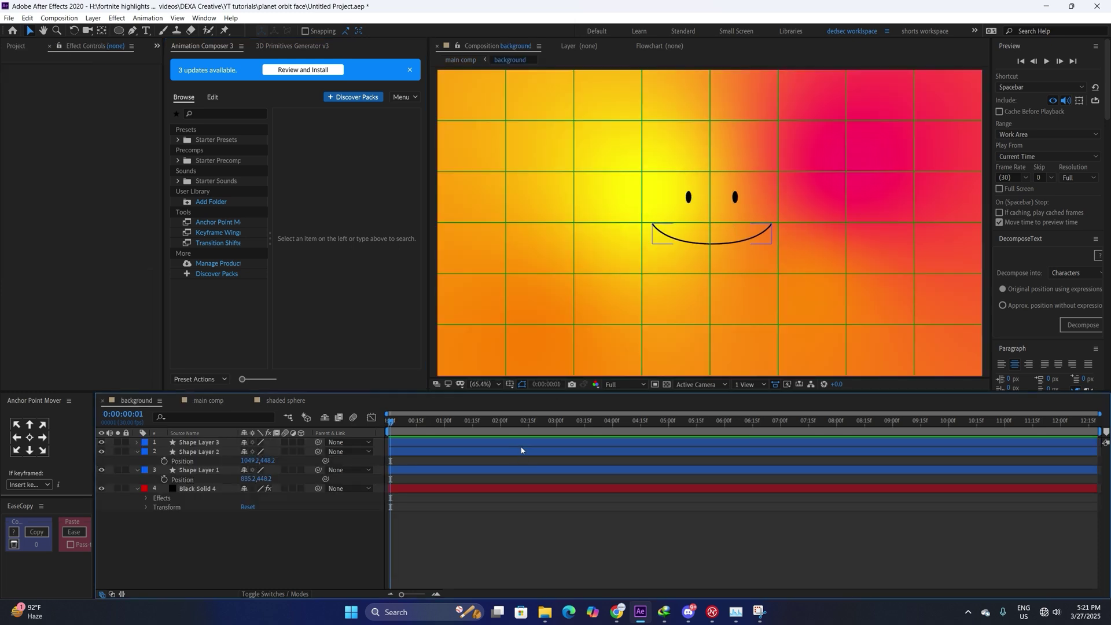
pyautogui.click(515, 471)
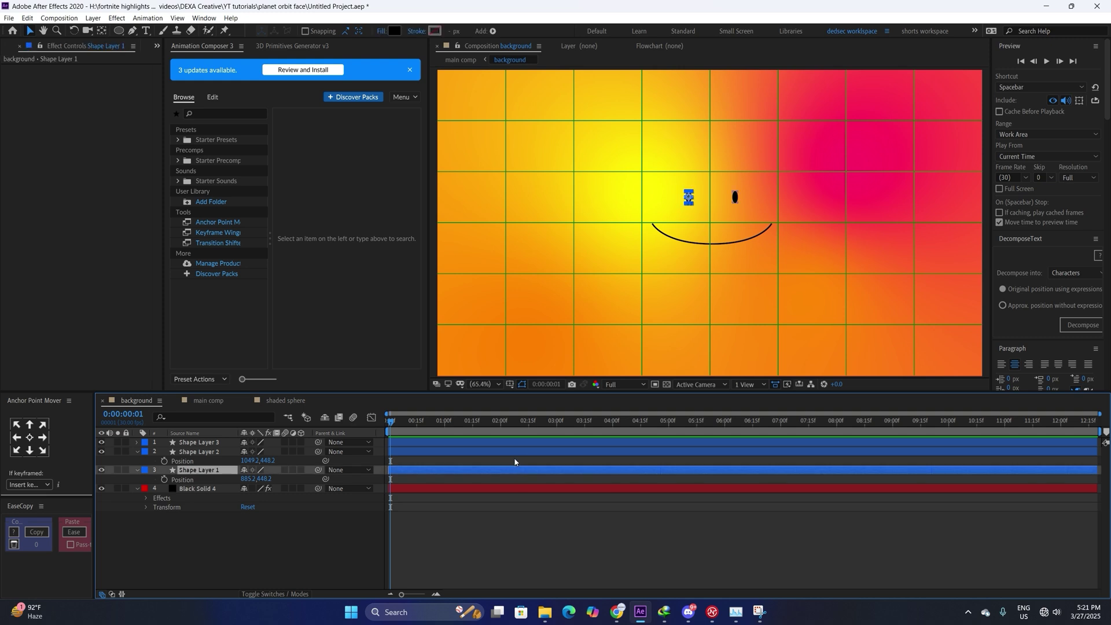
pyautogui.hotkey('ctrl', 'alt', 'shift', 'y')
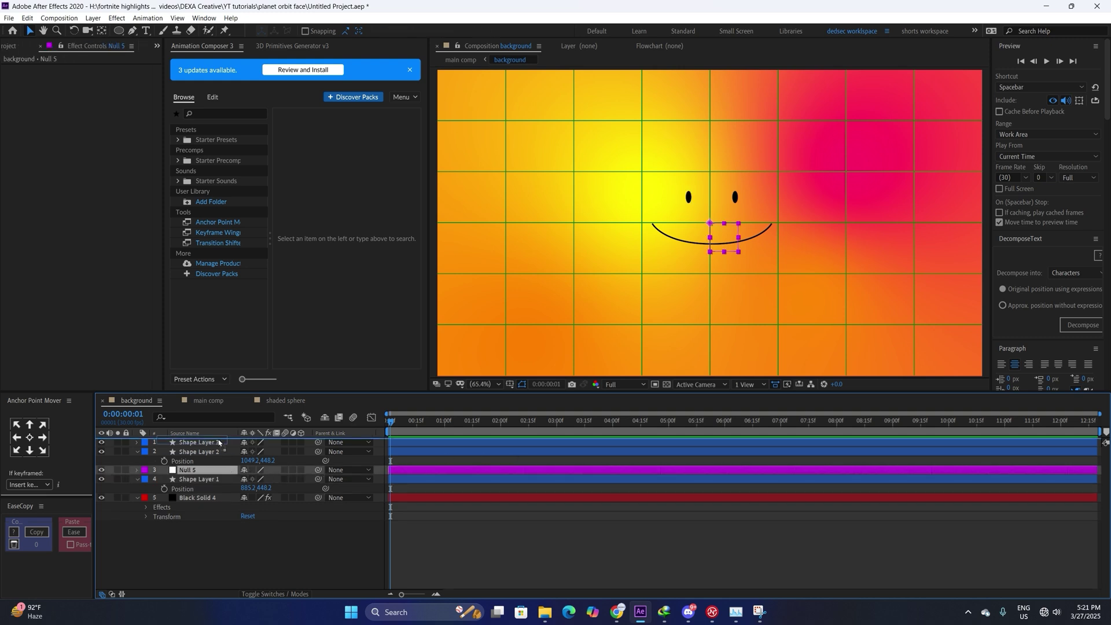
pyautogui.click(214, 451)
pyautogui.keyDown('shift'); pyautogui.click(203, 479); pyautogui.keyUp('shift')
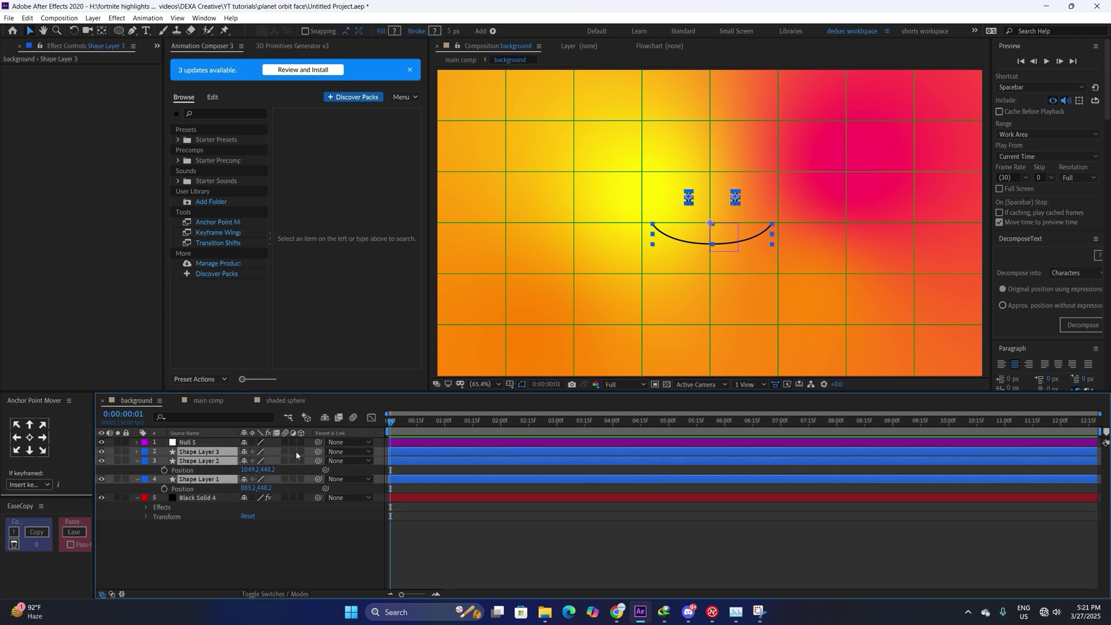
pyautogui.moveTo(301, 451); pyautogui.dragTo(163, 457)
# Shrink the face by scaling the null to 81%, narrow the smile by pulling its ends inward, and lower the null to Y 579
pyautogui.click(209, 442)
pyautogui.press('s')
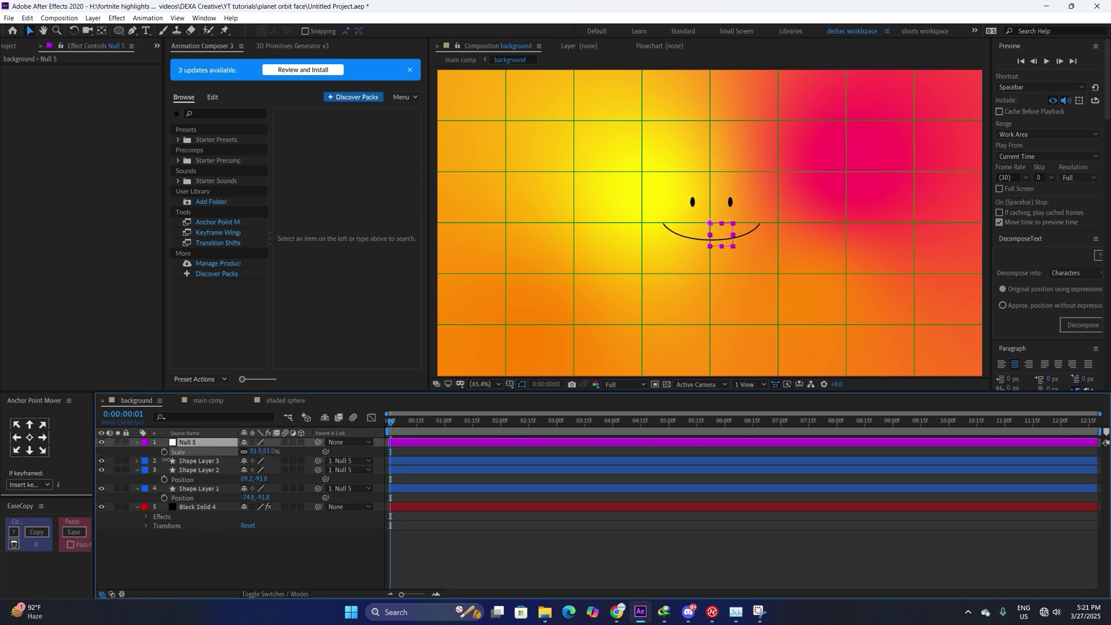
pyautogui.click(413, 488)
pyautogui.click(415, 461)
pyautogui.moveTo(663, 223); pyautogui.dragTo(669, 223)
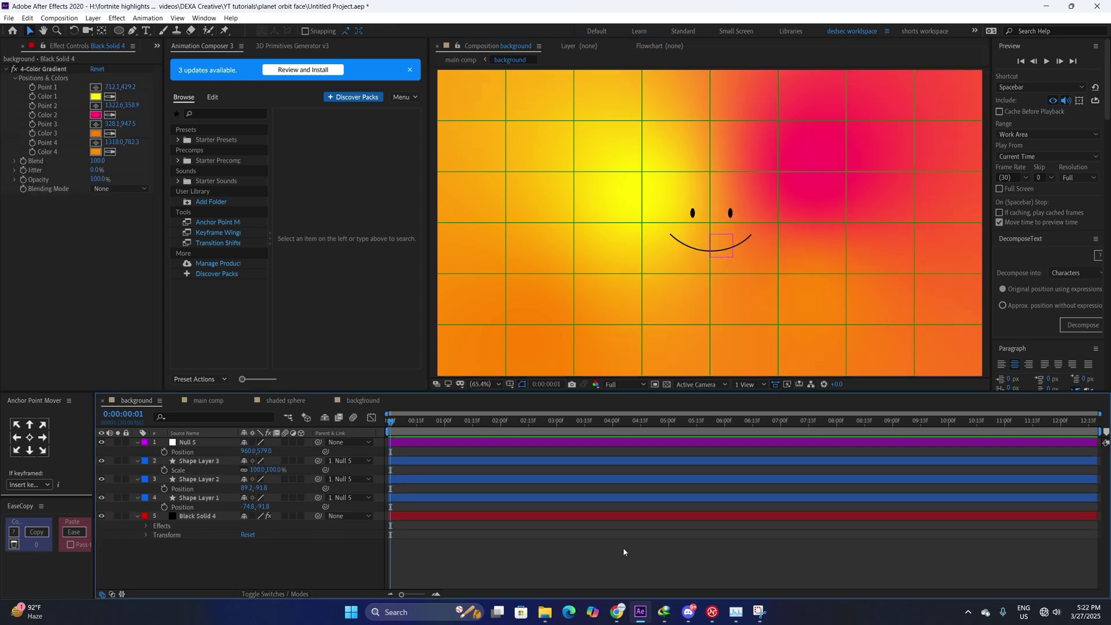
# Start keyframing the sphere's Rotation X and Rotation Y at the first frame of the main comp
pyautogui.click(208, 400)
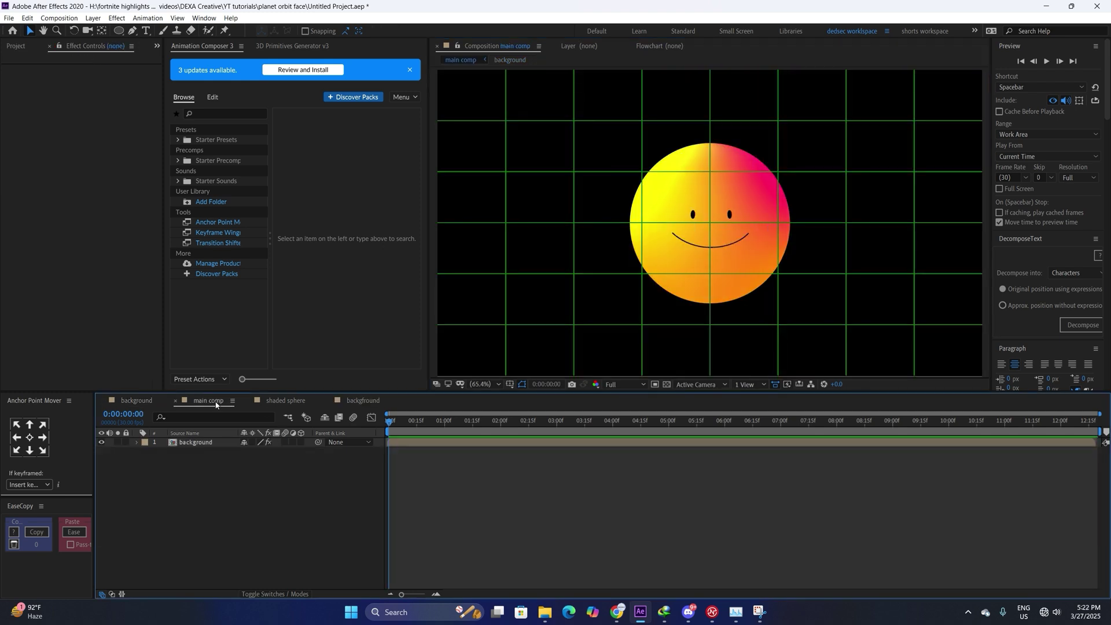
pyautogui.click(473, 444)
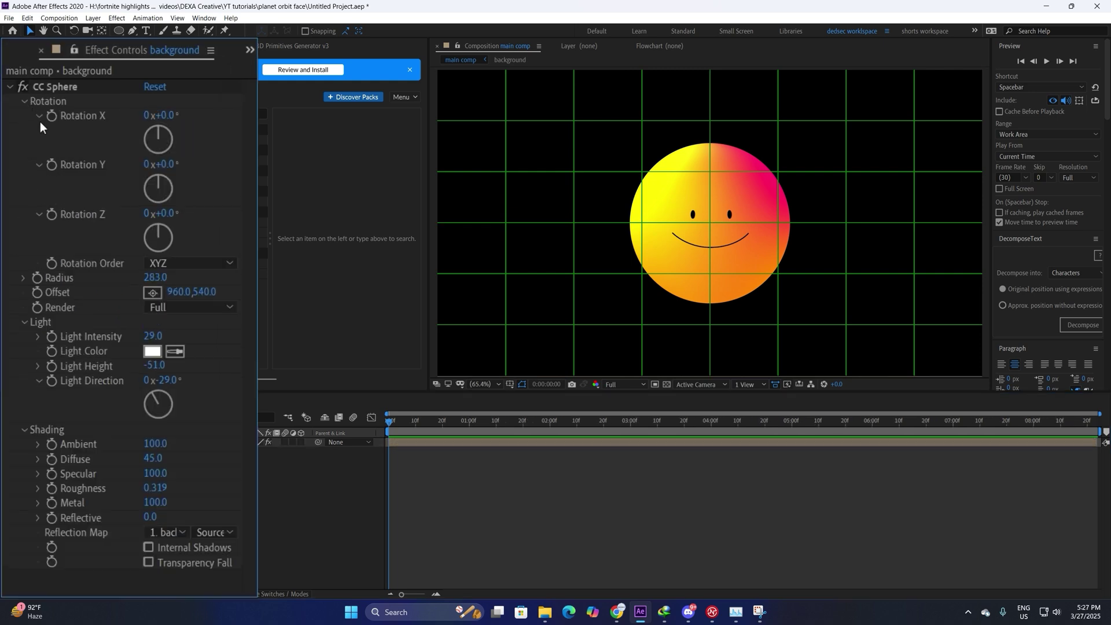
pyautogui.click(51, 115)
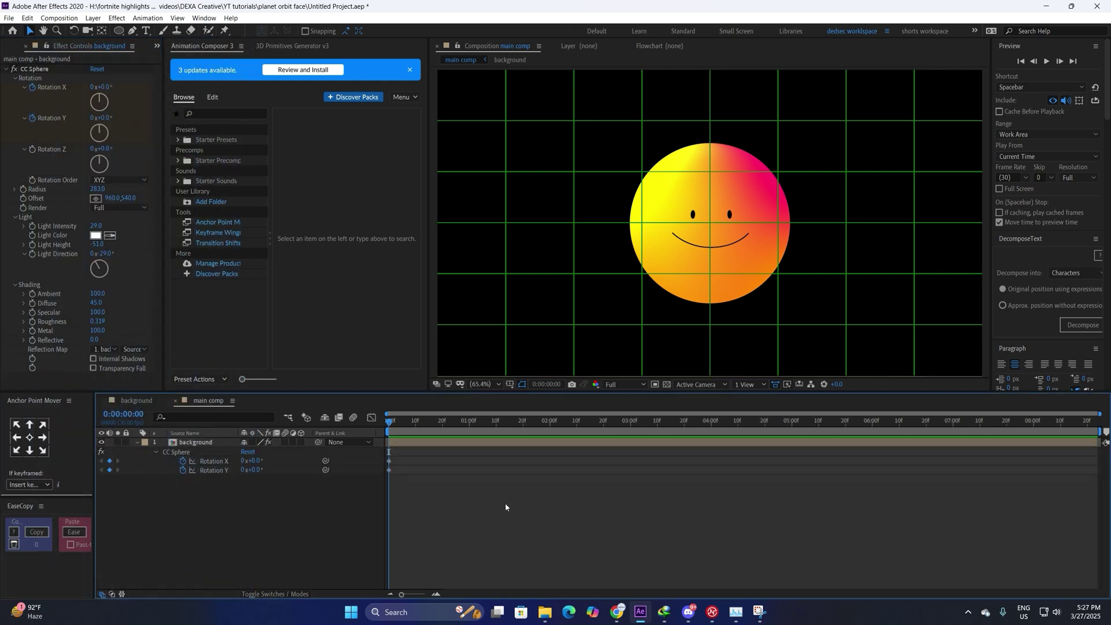
# Keyframe Rotation X at 19° and Rotation Y at -26° at 0:00:01:22, and hold both with keyframes at 0:00:01:24
pyautogui.moveTo(473, 422); pyautogui.dragTo(528, 421)
pyautogui.moveTo(254, 460)
pyautogui.mouseDown()
pyautogui.moveTo(270, 465)
pyautogui.moveTo(241, 470)
pyautogui.mouseUp()
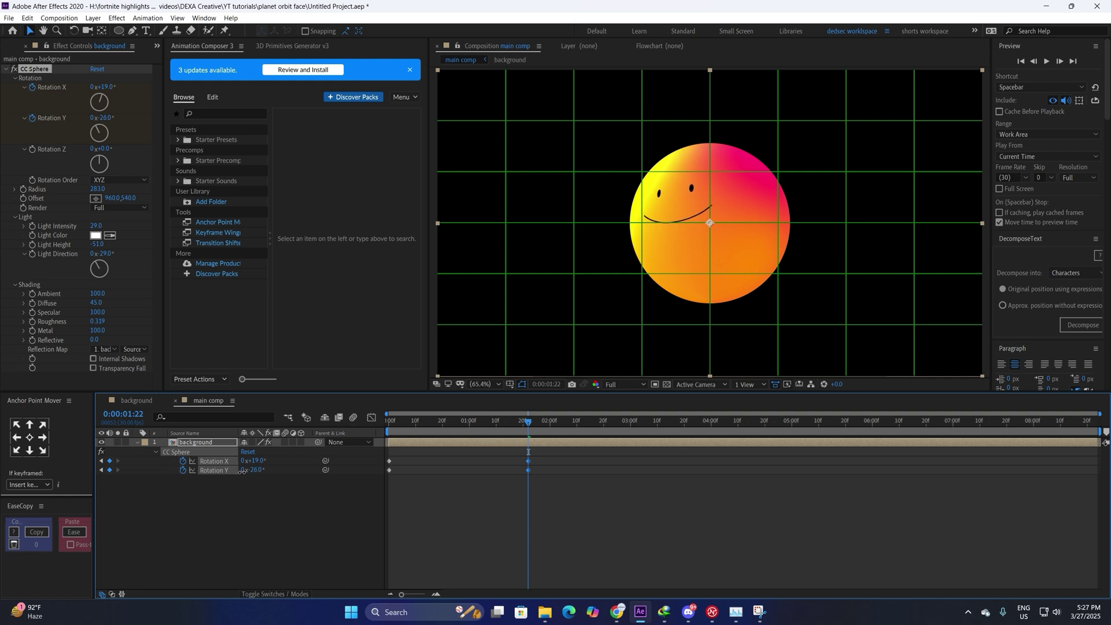
pyautogui.click(457, 504)
pyautogui.moveTo(529, 422); pyautogui.dragTo(533, 425)
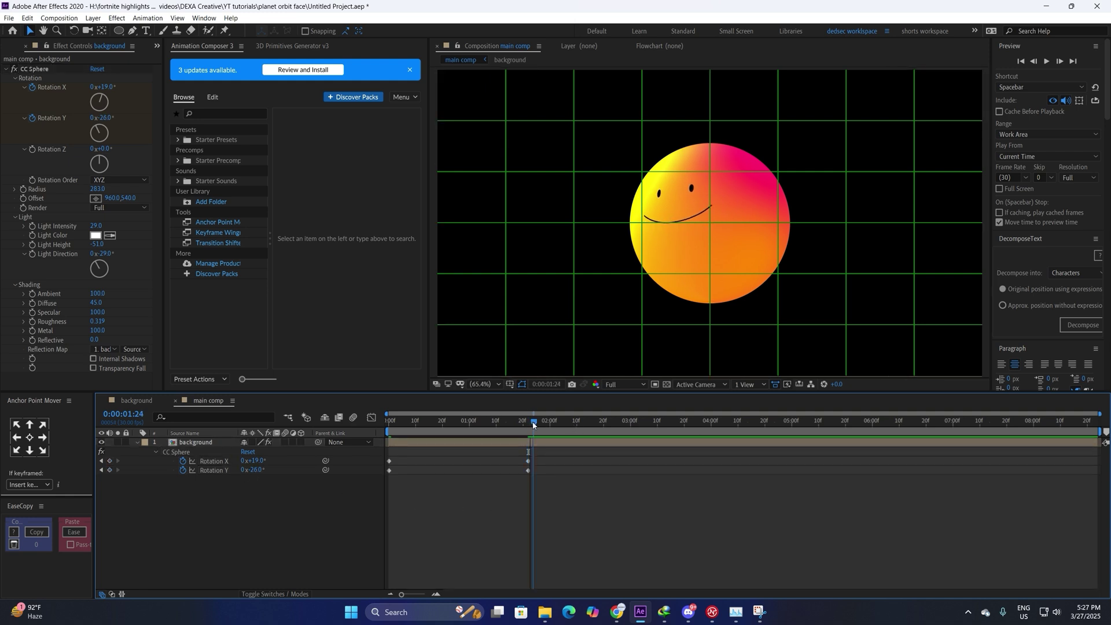
pyautogui.click(109, 461)
pyautogui.click(109, 470)
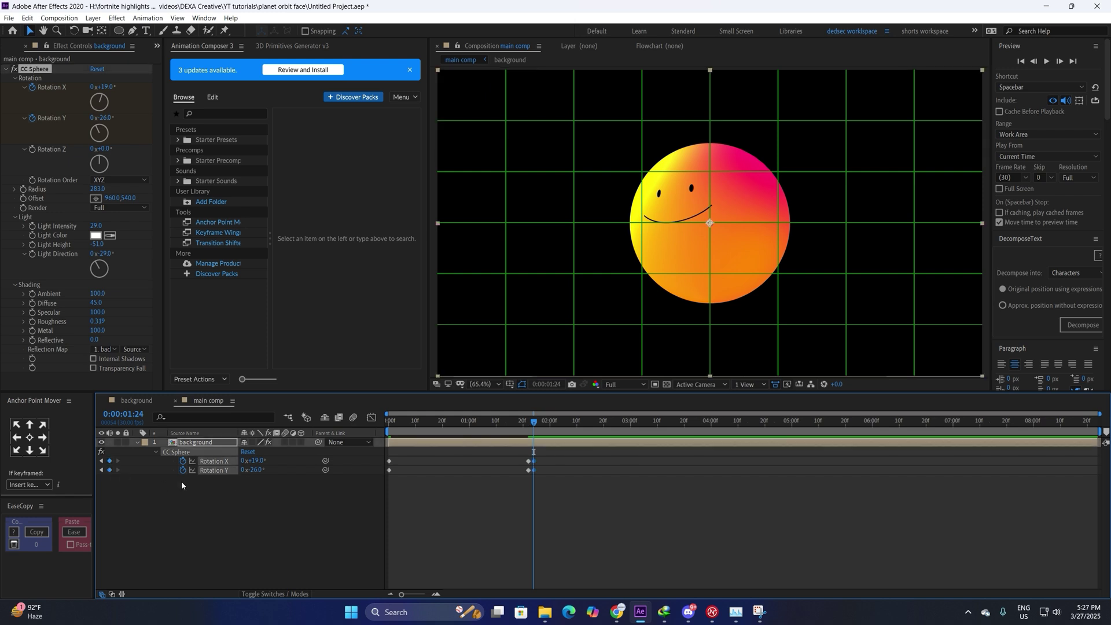
# Keyframe Rotation X at -11° at 0:00:03:09 and hold both rotations with keyframes at 0:00:03:11
pyautogui.click(520, 491)
pyautogui.press('space')
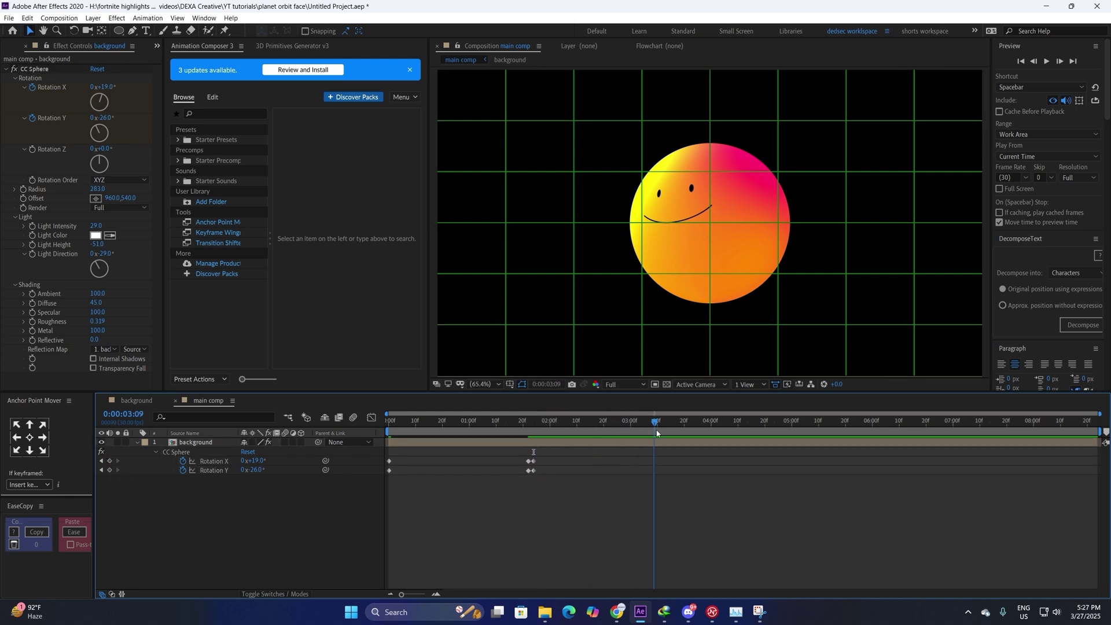
pyautogui.moveTo(255, 461); pyautogui.dragTo(250, 472)
pyautogui.click(607, 513)
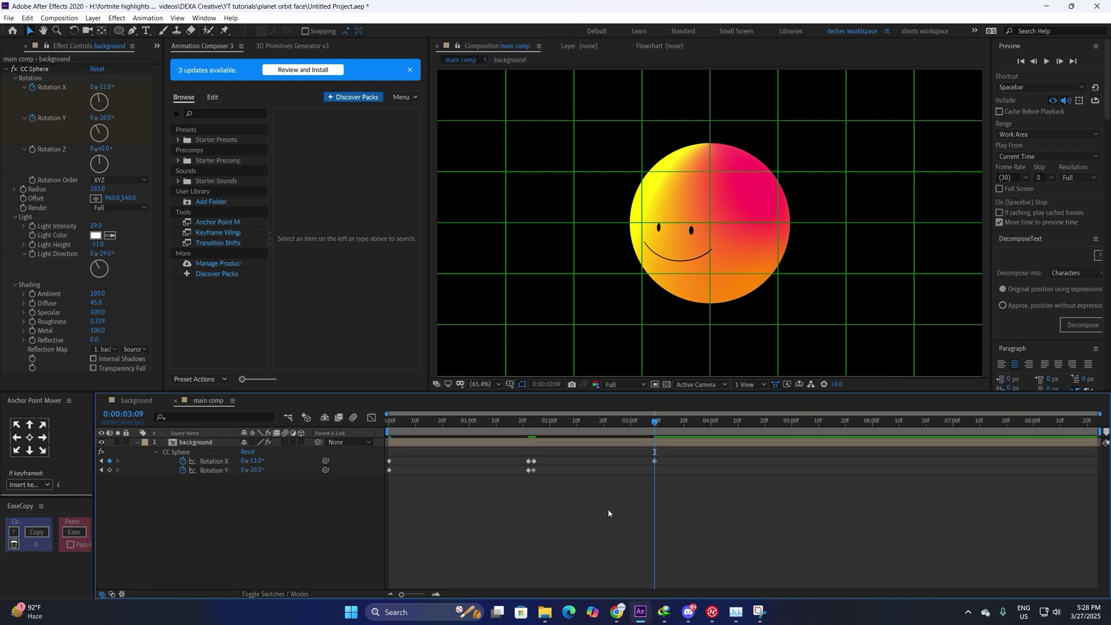
pyautogui.click(661, 423)
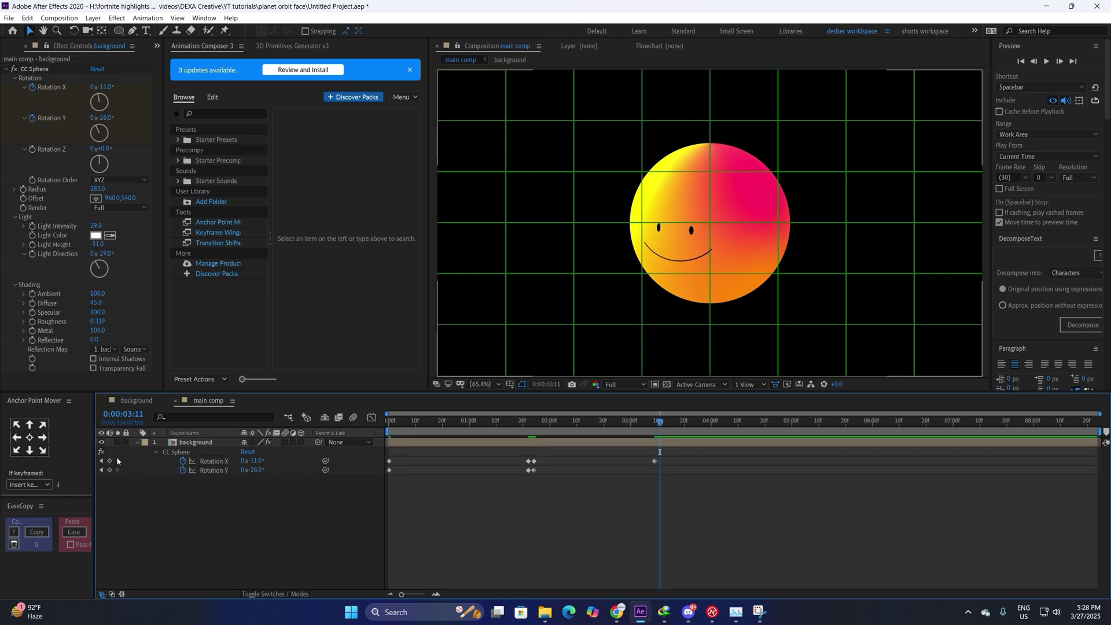
pyautogui.click(110, 461)
pyautogui.click(109, 470)
# Keyframe Rotation X at 21° and Rotation Y at 22° shortly before 5 seconds, and hold both with keyframes at 0:00:04:28
pyautogui.click(232, 503)
pyautogui.moveTo(659, 422); pyautogui.dragTo(779, 421)
pyautogui.moveTo(253, 461)
pyautogui.mouseDown()
pyautogui.moveTo(237, 461)
pyautogui.moveTo(253, 461)
pyautogui.mouseUp()
pyautogui.moveTo(253, 470); pyautogui.dragTo(281, 470)
pyautogui.moveTo(253, 460); pyautogui.dragTo(272, 461)
pyautogui.click(702, 509)
pyautogui.press('pagedown')
pyautogui.press('pagedown')
pyautogui.press('pagedown')
pyautogui.click(109, 461)
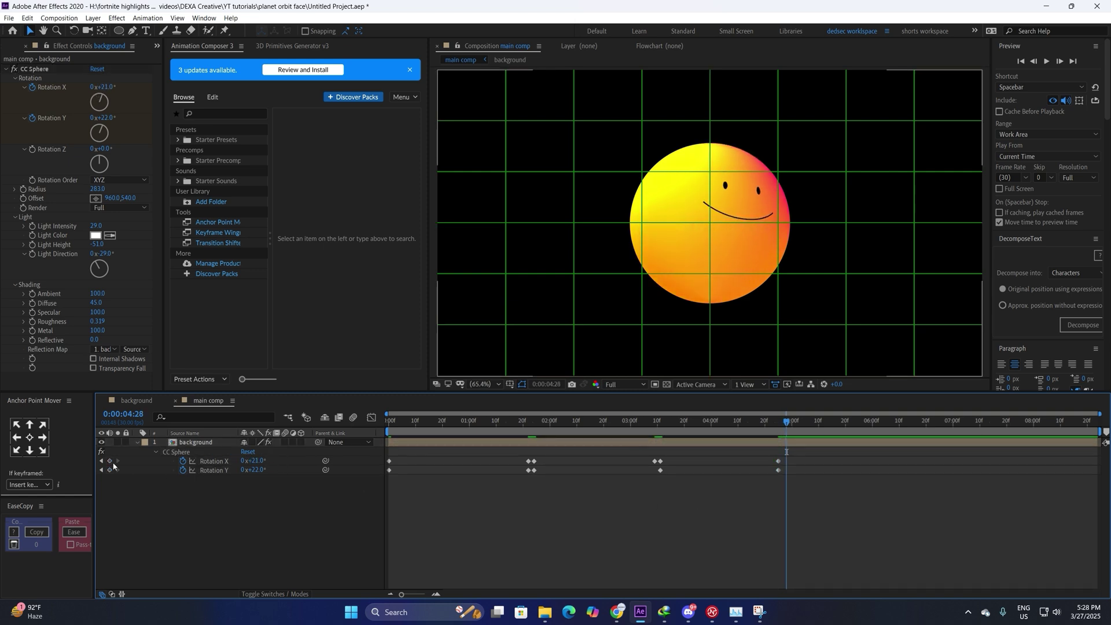
pyautogui.click(109, 470)
# Turn the sphere to another direction with new Rotation X and Y keyframes shortly after the 6-second mark
pyautogui.moveTo(787, 422); pyautogui.dragTo(896, 422)
pyautogui.moveTo(253, 460); pyautogui.dragTo(235, 461)
pyautogui.moveTo(261, 470); pyautogui.dragTo(246, 471)
pyautogui.moveTo(253, 461); pyautogui.dragTo(245, 461)
pyautogui.click(804, 523)
# Copy the first Rotation X and Y keyframes and paste them at 0:00:07:27 to return the face to the front
pyautogui.moveTo(897, 421); pyautogui.dragTo(1025, 422)
pyautogui.click(214, 461)
pyautogui.moveTo(397, 457); pyautogui.dragTo(385, 474)
pyautogui.hotkey('ctrl', 'c')
pyautogui.hotkey('ctrl', 'v')
pyautogui.click(683, 511)
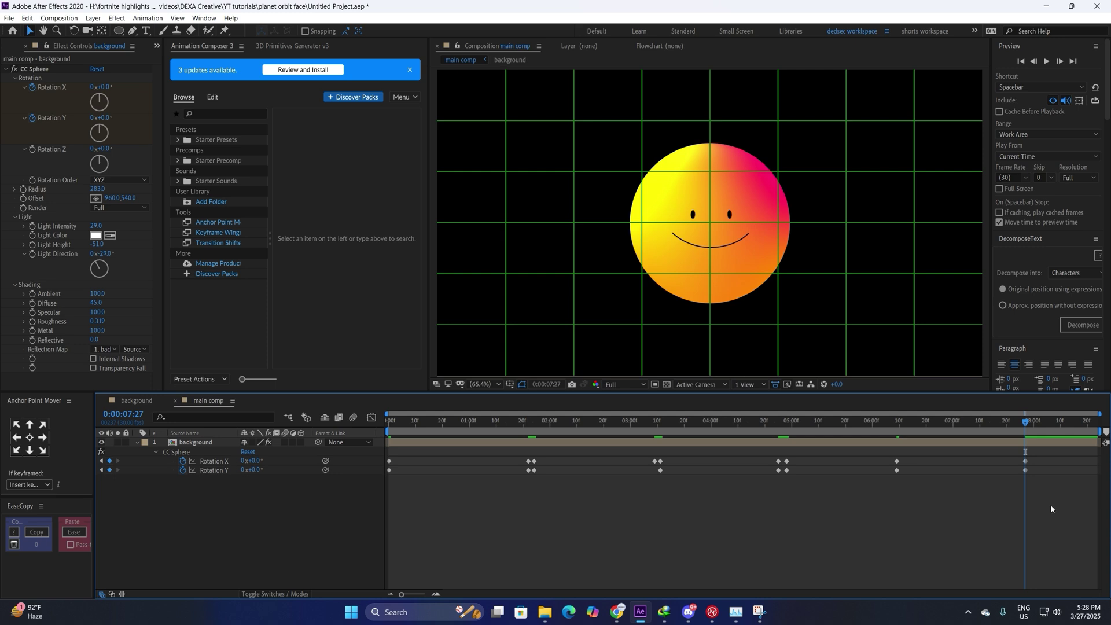
# Smooth all Rotation X and Rotation Y keyframes by reshaping their speed curves with longer eases in the graph editor, and preview the animation
pyautogui.moveTo(1051, 505); pyautogui.dragTo(391, 467)
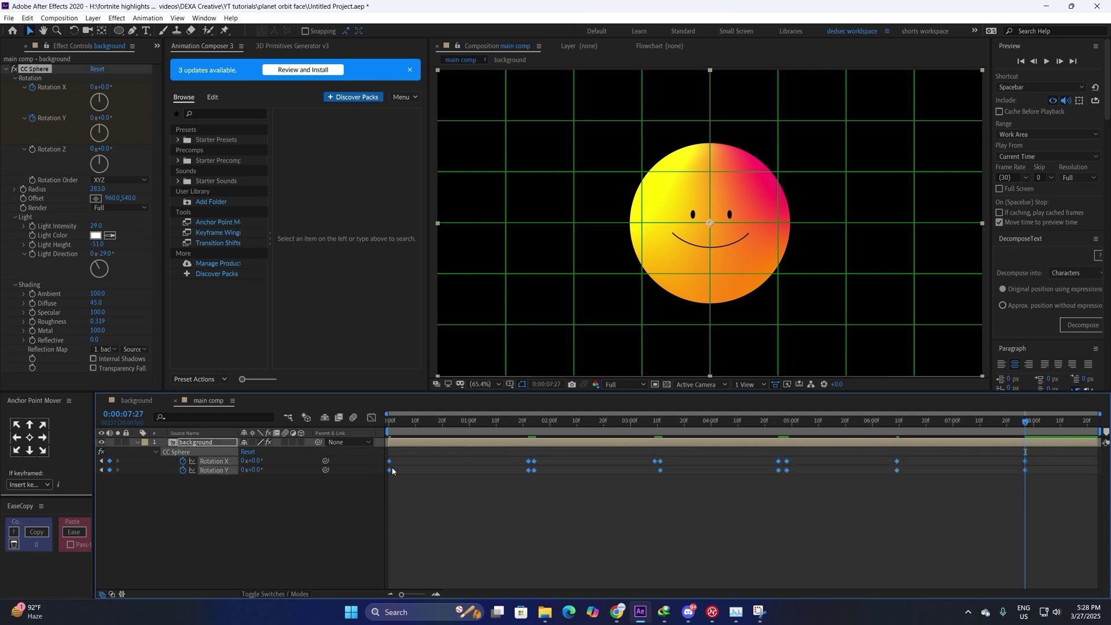
pyautogui.click(371, 421)
pyautogui.moveTo(533, 502); pyautogui.dragTo(486, 507)
pyautogui.click(389, 505)
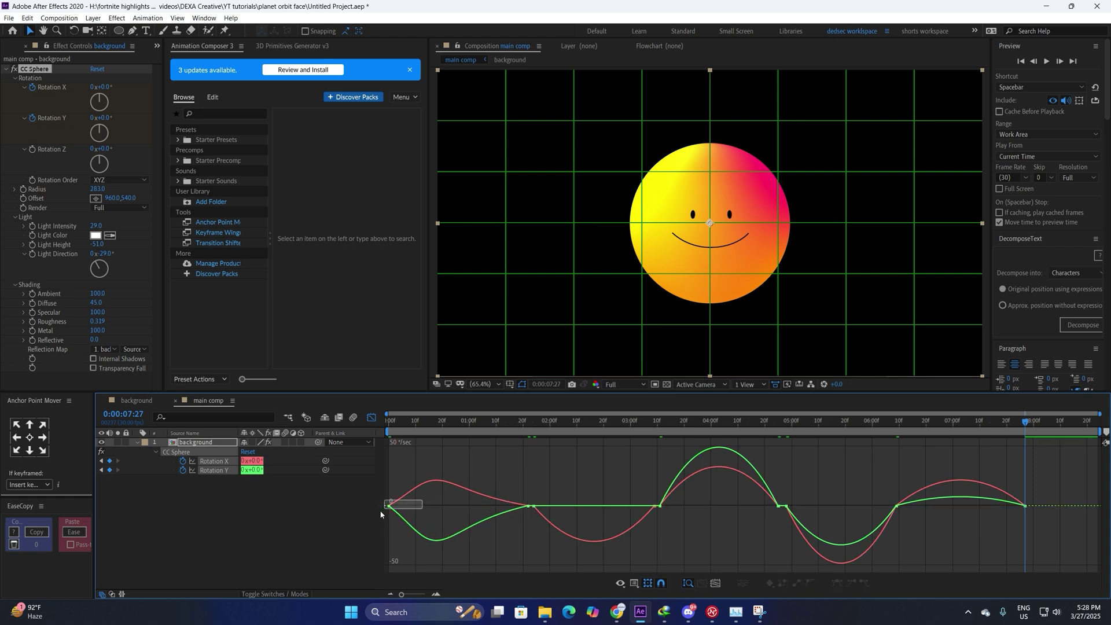
pyautogui.moveTo(411, 507); pyautogui.dragTo(478, 509)
pyautogui.moveTo(525, 519); pyautogui.dragTo(566, 508)
pyautogui.moveTo(642, 521); pyautogui.dragTo(821, 515)
pyautogui.moveTo(883, 520); pyautogui.dragTo(929, 501)
pyautogui.moveTo(1034, 530); pyautogui.dragTo(955, 501)
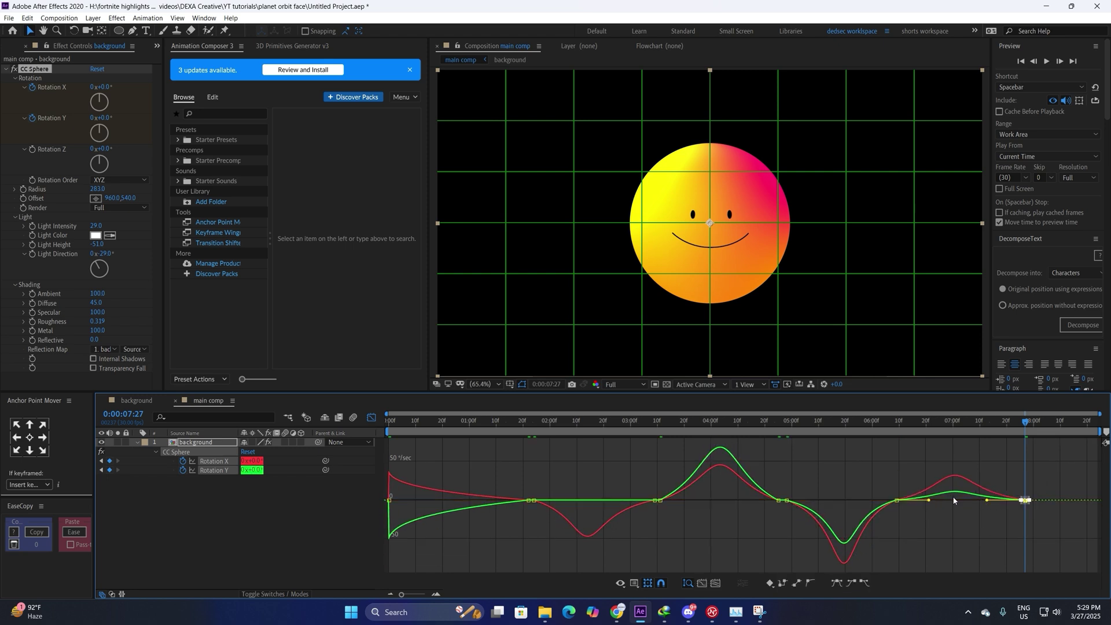
pyautogui.press('space')
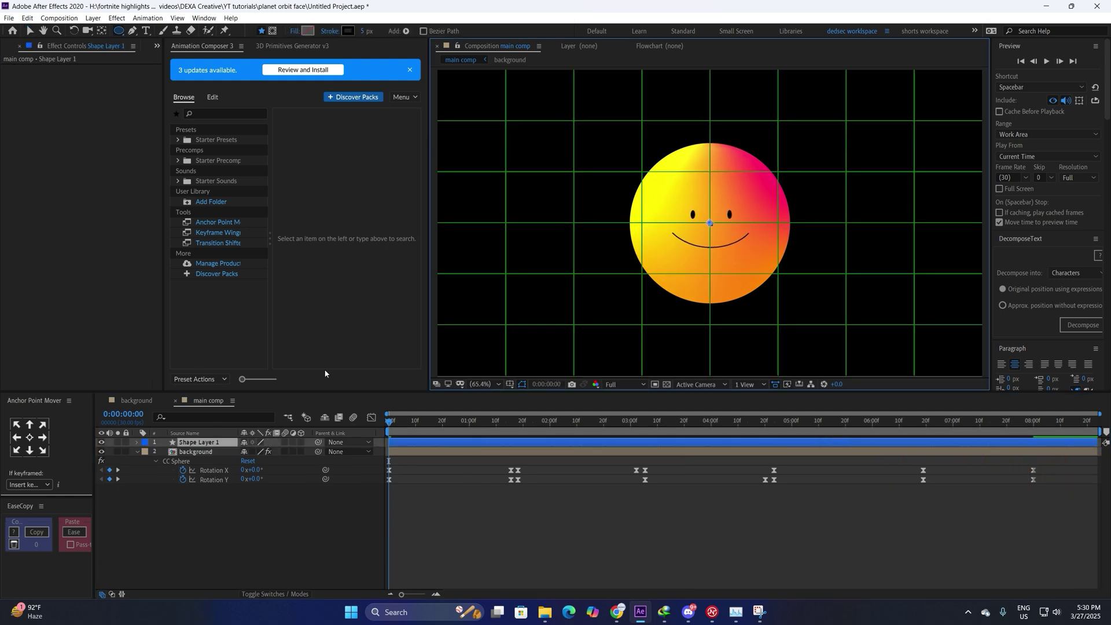
# Draw an unfilled circular orbit ring around the planet on Shape Layer 1 and set its stroke color to white
pyautogui.moveTo(866, 95); pyautogui.dragTo(608, 270)
pyautogui.click(343, 32)
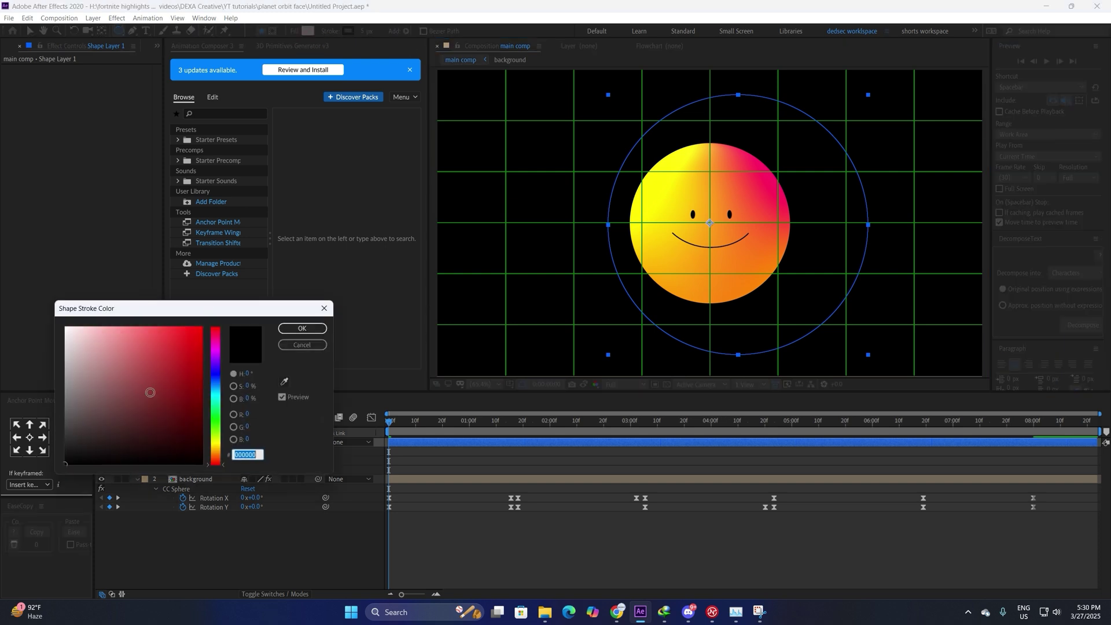
pyautogui.click(290, 331)
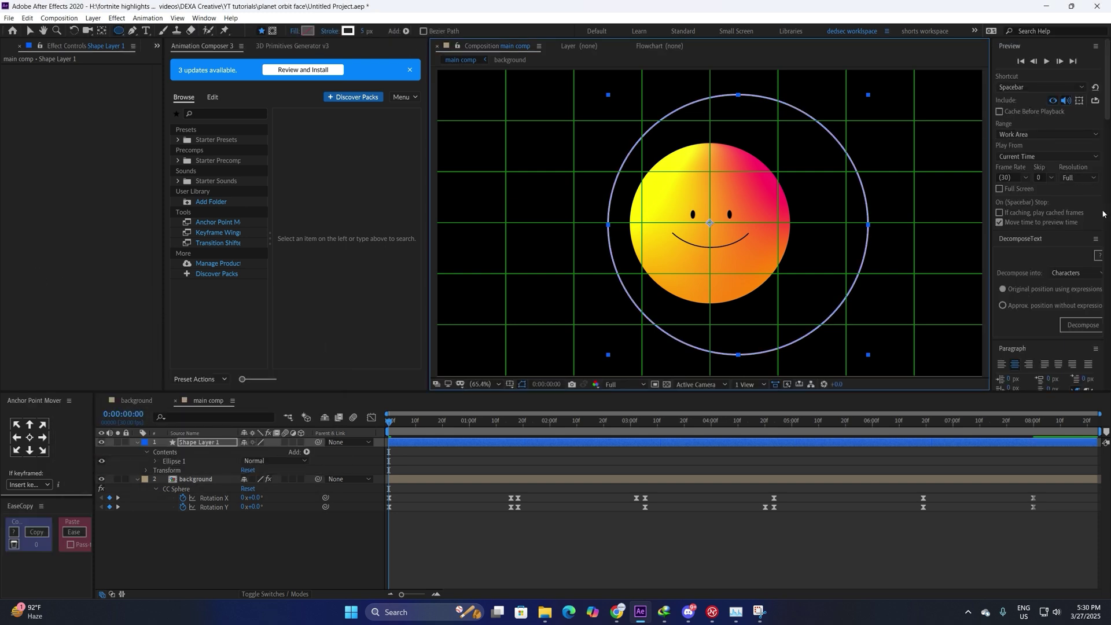
# Center the orbit ring horizontally and vertically in the composition
pyautogui.scroll(-5, 1103, 213)
pyautogui.click(1020, 215)
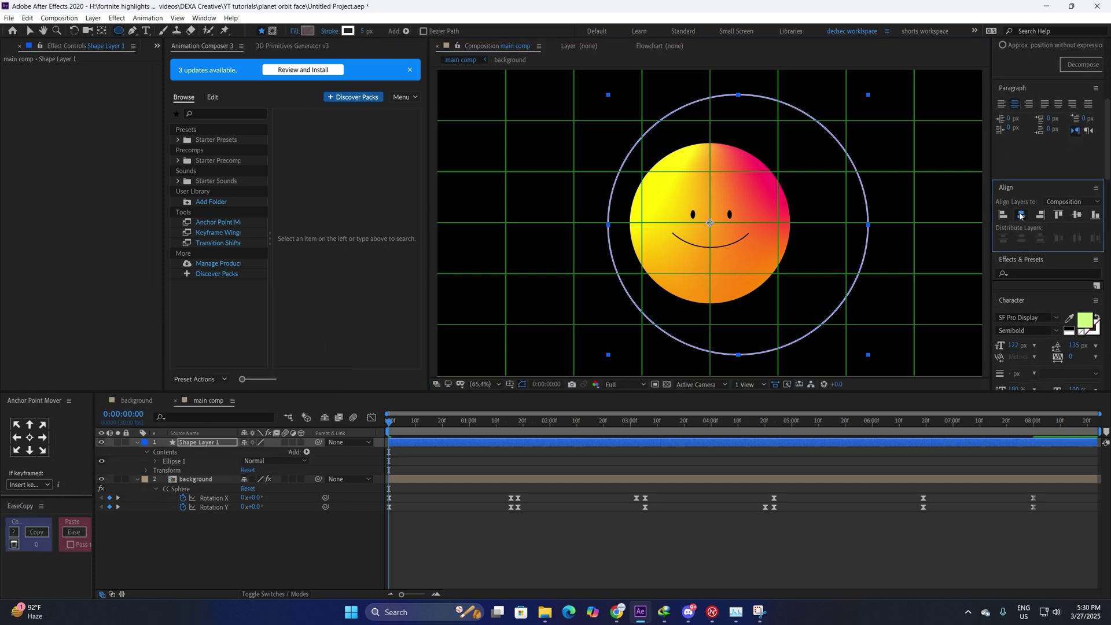
pyautogui.click(1077, 215)
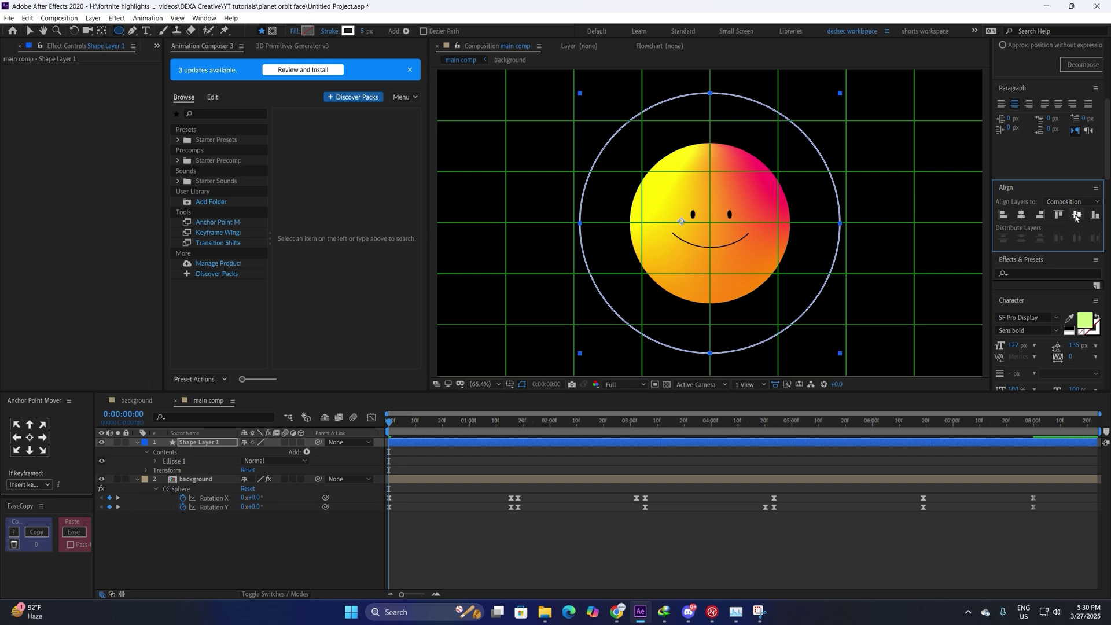
pyautogui.click(257, 530)
pyautogui.press('v')
pyautogui.click(200, 442)
# Add beach-ball.png above the ring layer, place it at the lowest point of the orbit and scale it to 25.7%
pyautogui.click(8, 47)
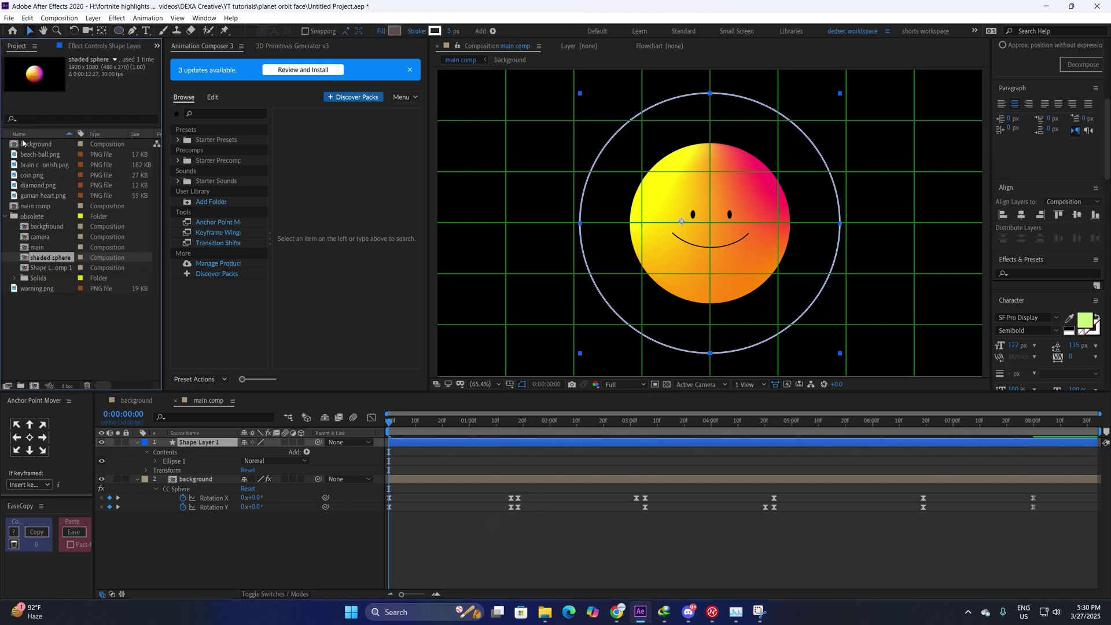
pyautogui.click(31, 155)
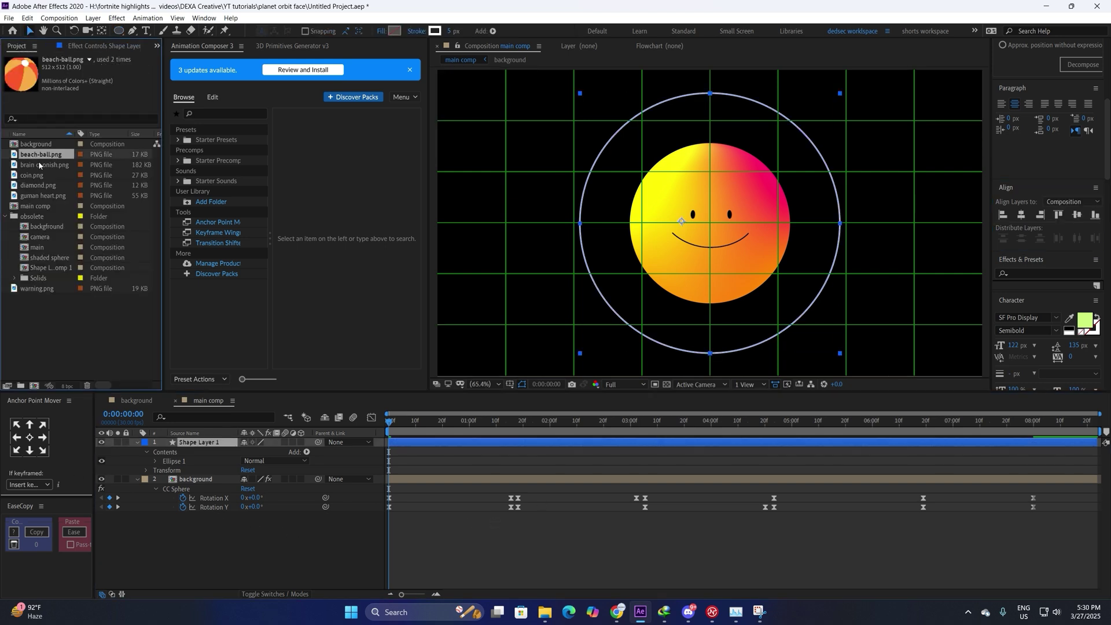
pyautogui.moveTo(44, 173); pyautogui.dragTo(179, 450)
pyautogui.press('s')
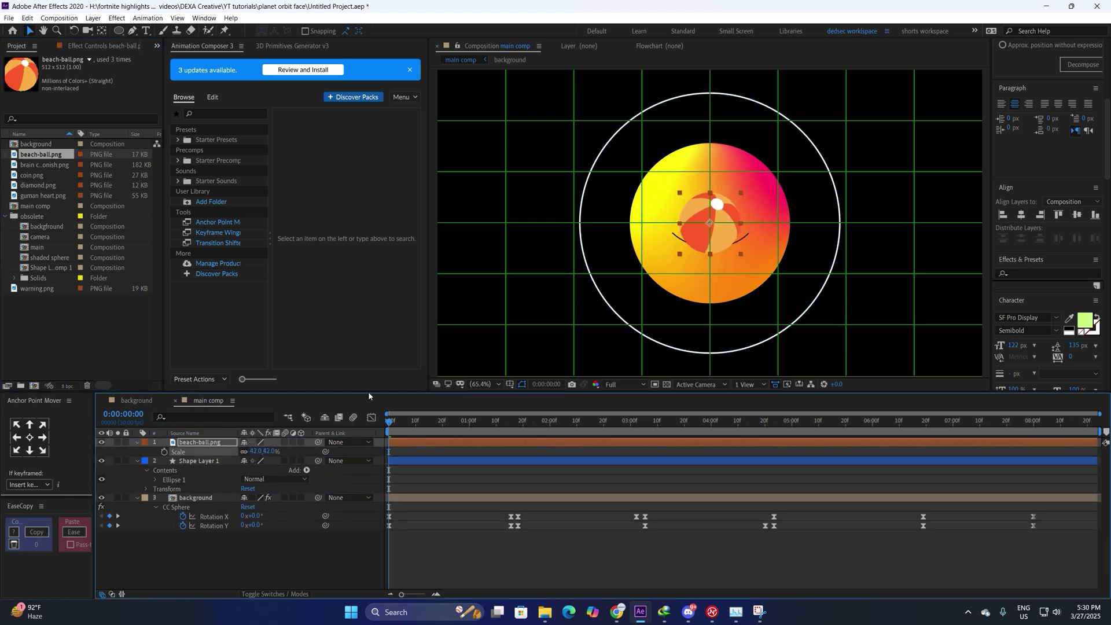
pyautogui.moveTo(720, 229); pyautogui.dragTo(718, 358)
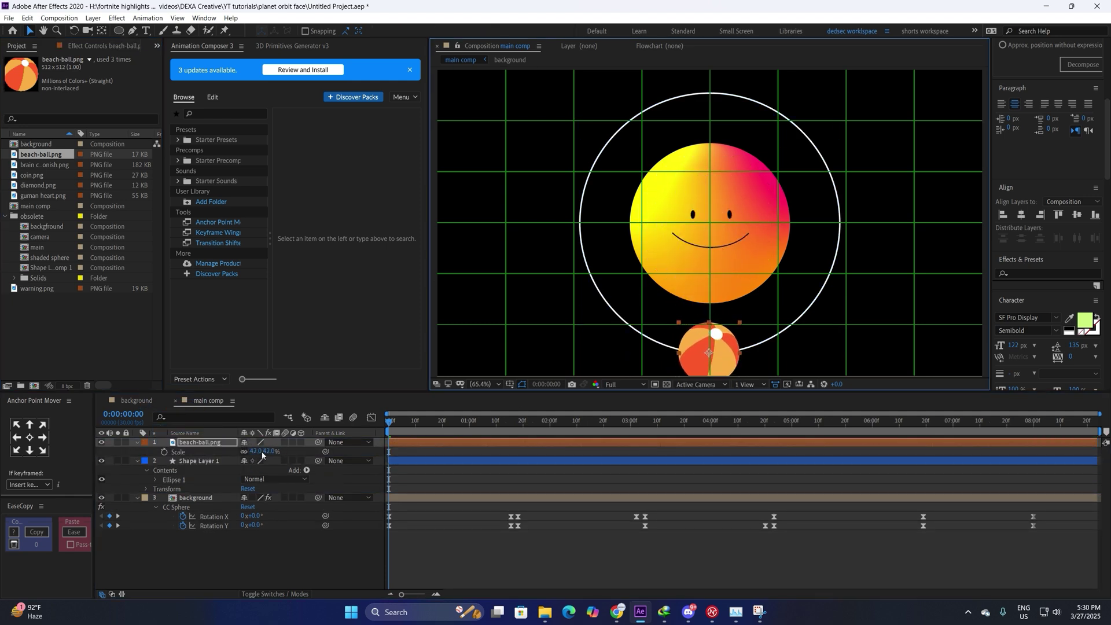
pyautogui.moveTo(257, 452); pyautogui.dragTo(209, 453)
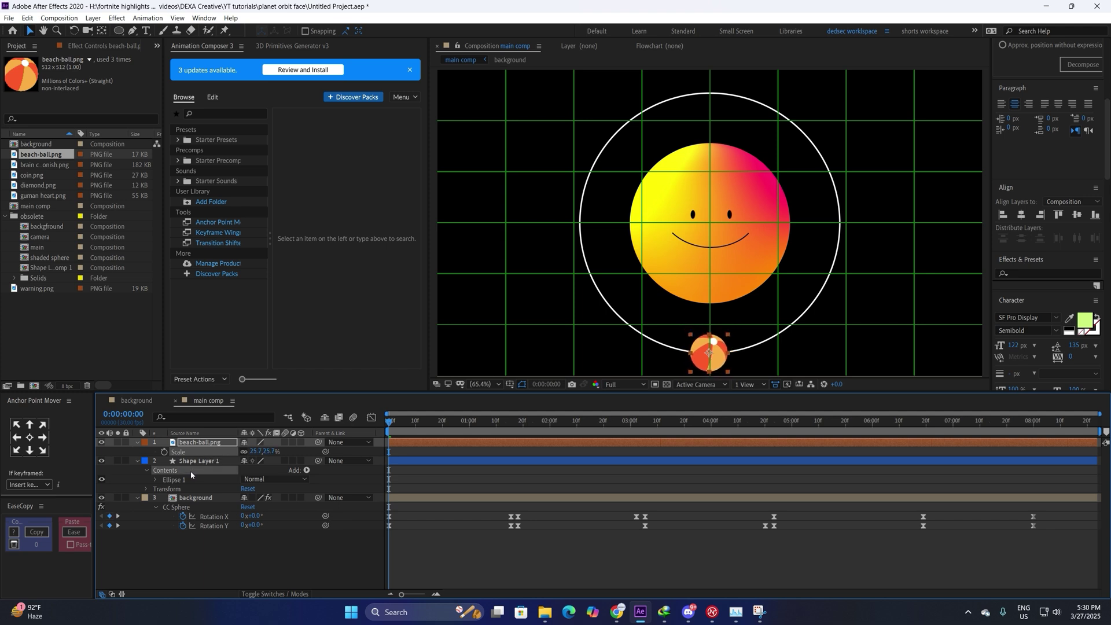
# Duplicate the beach ball, replace the copy with the brain image, place it on the orbit's lower right and scale it to 10.2%
pyautogui.keyDown('ctrl'); pyautogui.click(197, 461); pyautogui.keyUp('ctrl')
pyautogui.hotkey('ctrl', 'd')
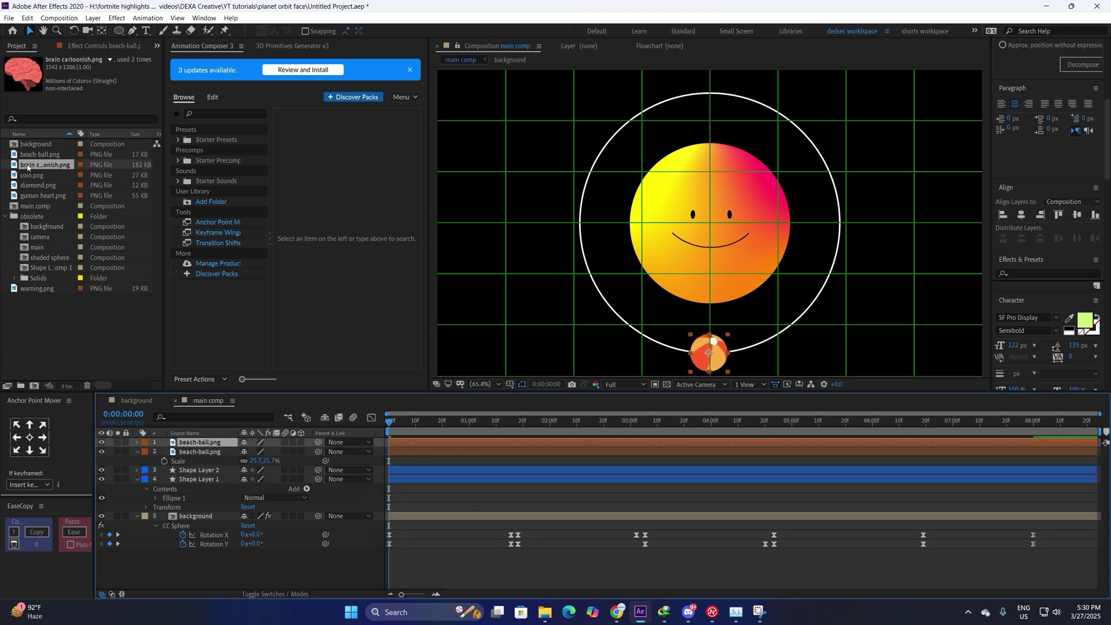
pyautogui.moveTo(191, 445)
pyautogui.mouseDown()
pyautogui.moveTo(224, 456)
pyautogui.moveTo(194, 463)
pyautogui.mouseUp()
pyautogui.press('s')
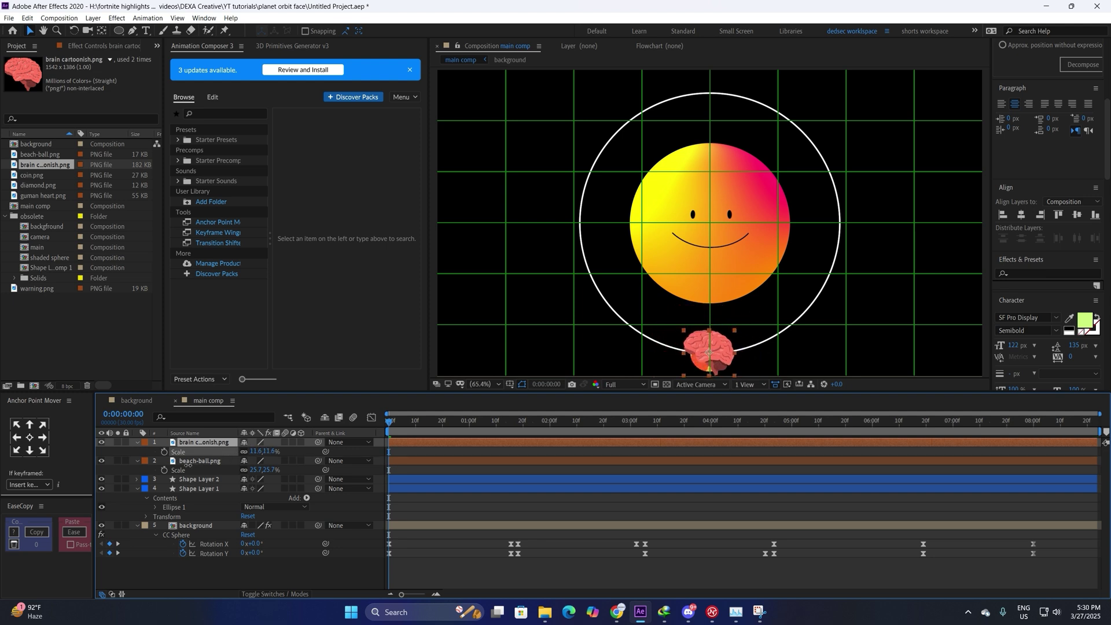
pyautogui.moveTo(797, 328); pyautogui.dragTo(805, 314)
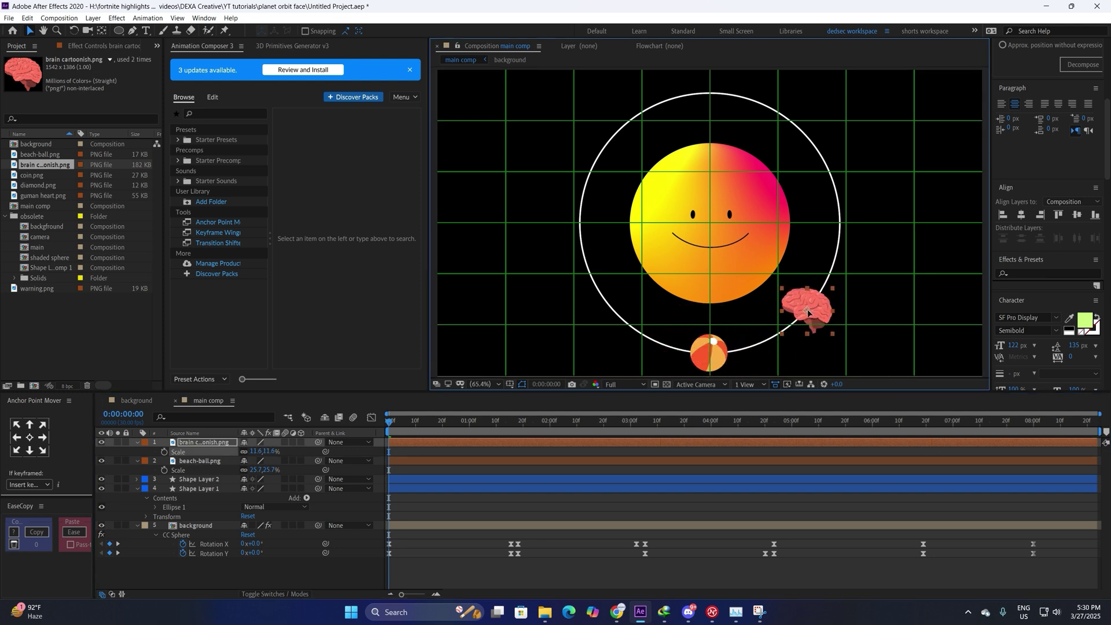
pyautogui.moveTo(254, 452); pyautogui.dragTo(206, 443)
# Duplicate the brain layer, replace the copy with coin.png, scale it to 16.7% and place it on the orbit's upper right
pyautogui.hotkey('ctrl', 'd')
pyautogui.click(29, 176)
pyautogui.press('s')
pyautogui.moveTo(252, 451); pyautogui.dragTo(292, 452)
pyautogui.moveTo(807, 311); pyautogui.dragTo(832, 180)
# Duplicate the coin layer, replace the copy with diamond.png, place it at the top of the orbit and scale it to 22.5%
pyautogui.hotkey('ctrl', 'd')
pyautogui.moveTo(39, 185); pyautogui.dragTo(280, 449)
pyautogui.press('s')
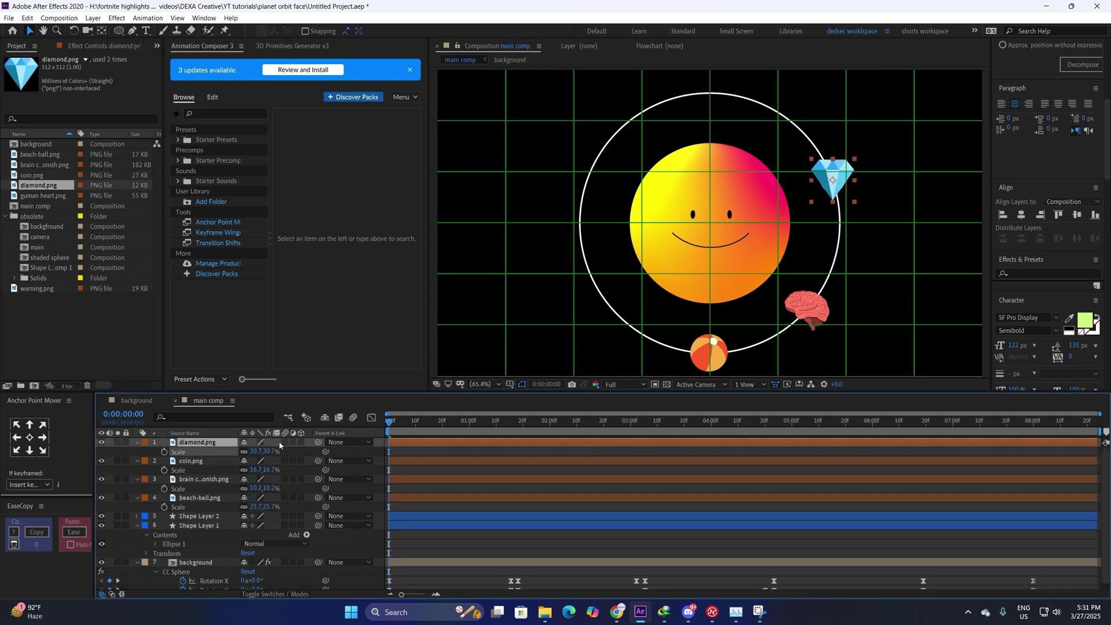
pyautogui.moveTo(833, 180); pyautogui.dragTo(710, 96)
pyautogui.moveTo(278, 451); pyautogui.dragTo(252, 449)
# Duplicate the diamond layer, replace the copy with guman heart.png, place it on the orbit's upper left and scale it to 16.3%
pyautogui.hotkey('ctrl', 'd')
pyautogui.moveTo(44, 196); pyautogui.dragTo(198, 447)
pyautogui.press('s')
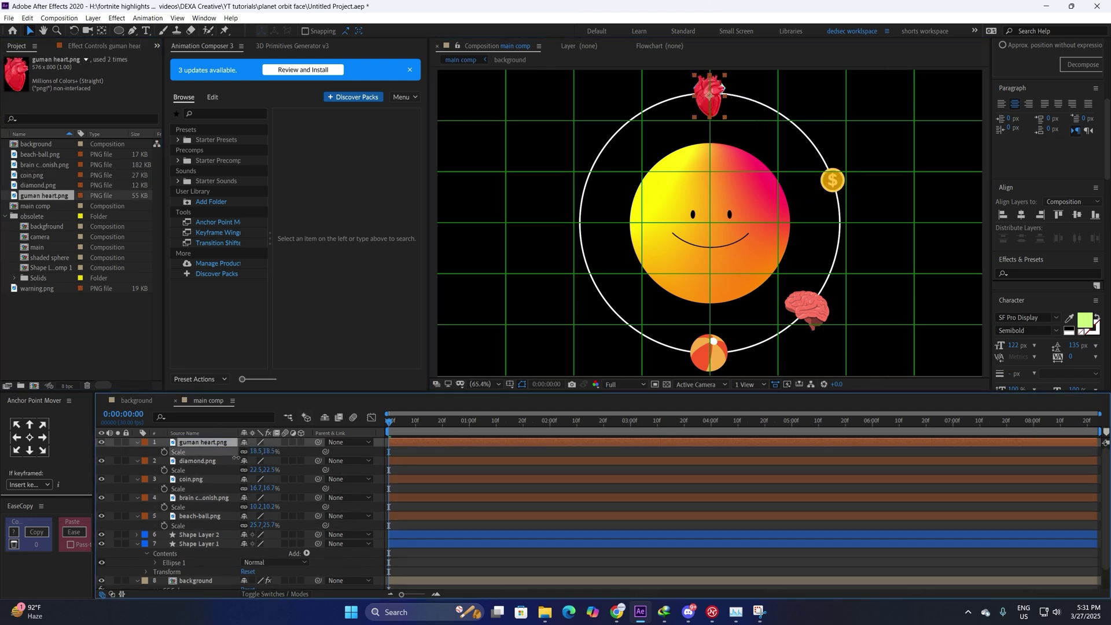
pyautogui.moveTo(709, 95); pyautogui.dragTo(585, 181)
pyautogui.moveTo(255, 452); pyautogui.dragTo(222, 451)
# Duplicate the heart layer, replace it with an enlarged warning.png on the orbit's lower left, and nudge the brain up along the ring
pyautogui.hotkey('ctrl', 'd')
pyautogui.moveTo(34, 289); pyautogui.dragTo(203, 443)
pyautogui.press('s')
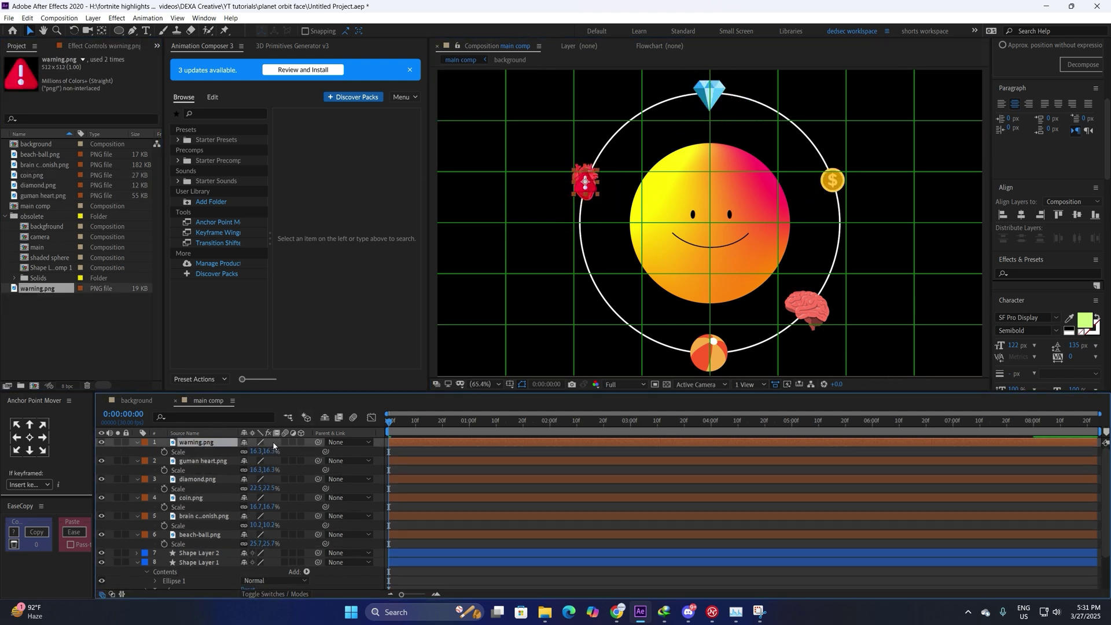
pyautogui.moveTo(270, 451); pyautogui.dragTo(292, 450)
pyautogui.moveTo(585, 182); pyautogui.dragTo(593, 290)
pyautogui.moveTo(801, 312); pyautogui.dragTo(811, 298)
pyautogui.click(684, 543)
pyautogui.press('u')
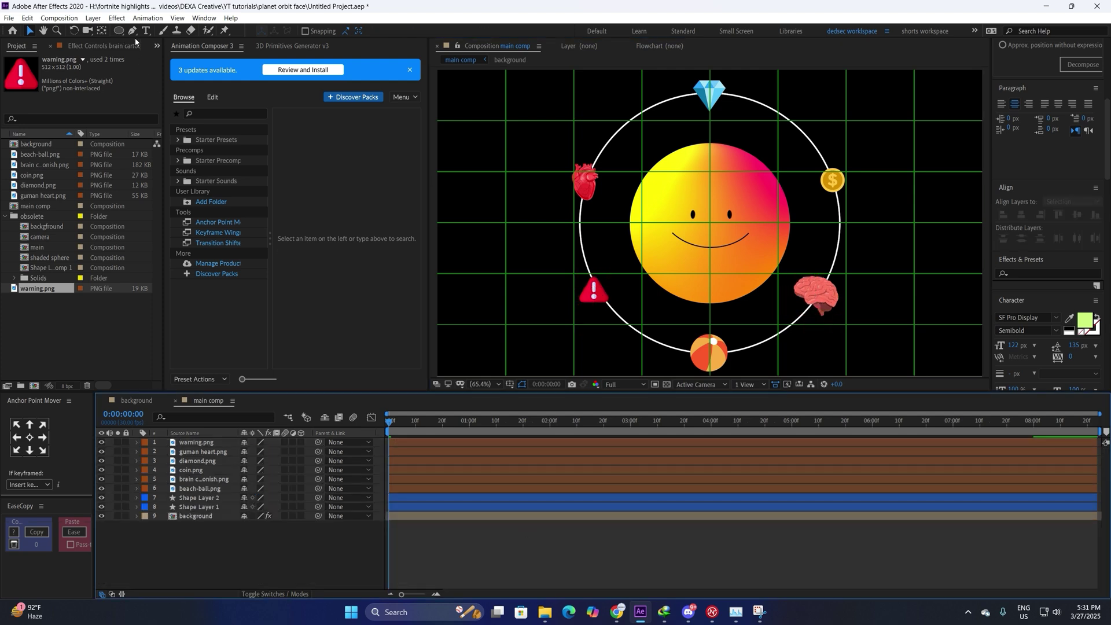
# Add a two-node camera named Camera 1 with the 50mm preset
pyautogui.click(85, 20)
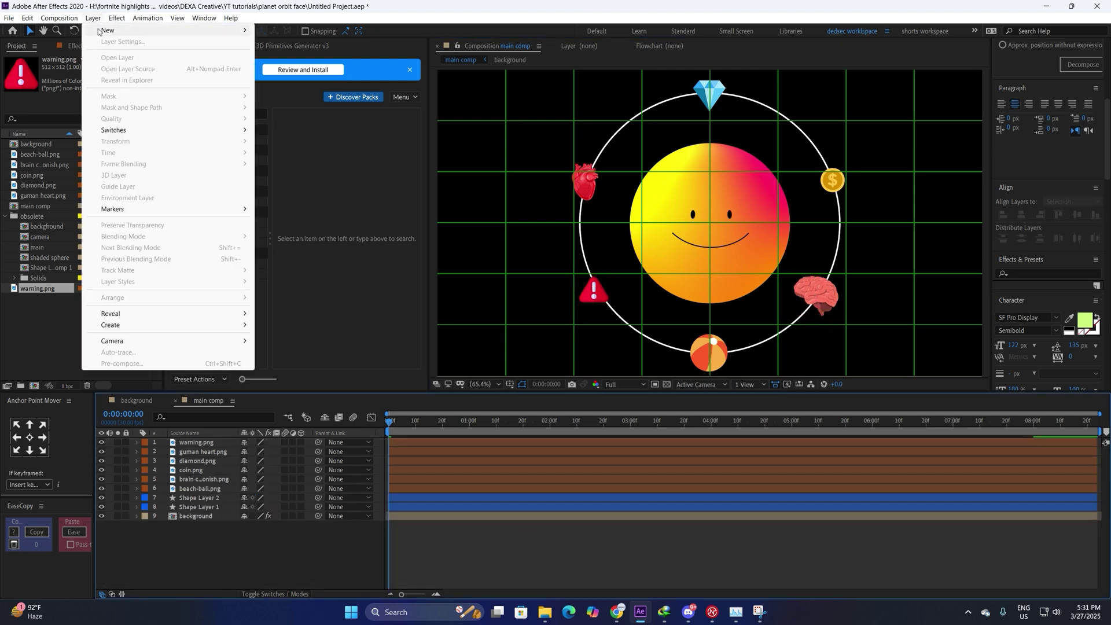
pyautogui.moveTo(232, 29)
pyautogui.click(299, 65)
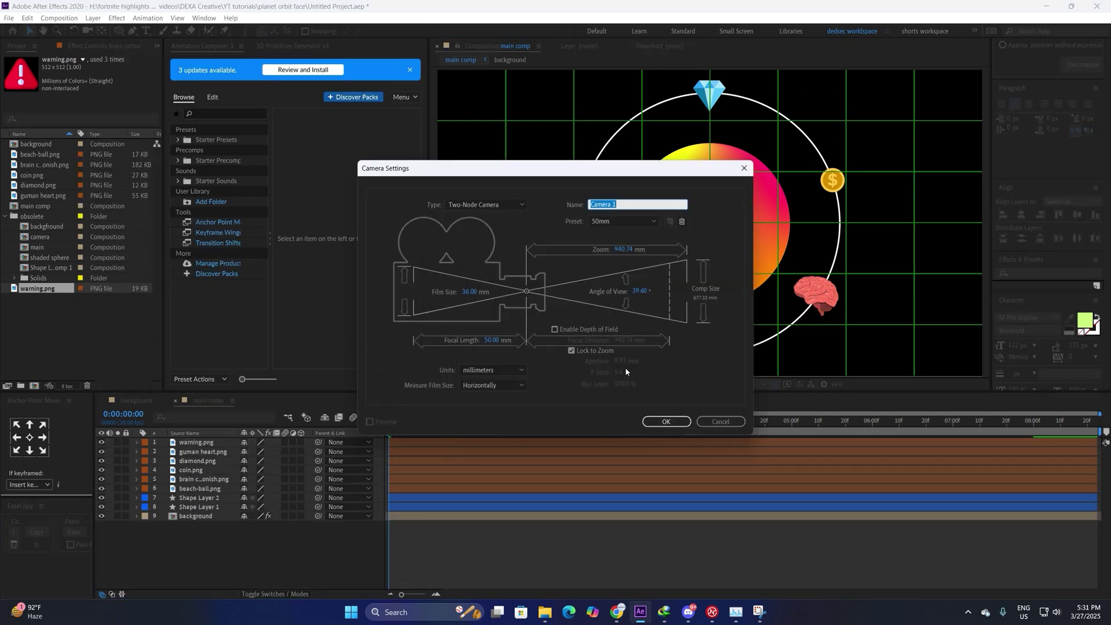
pyautogui.click(654, 423)
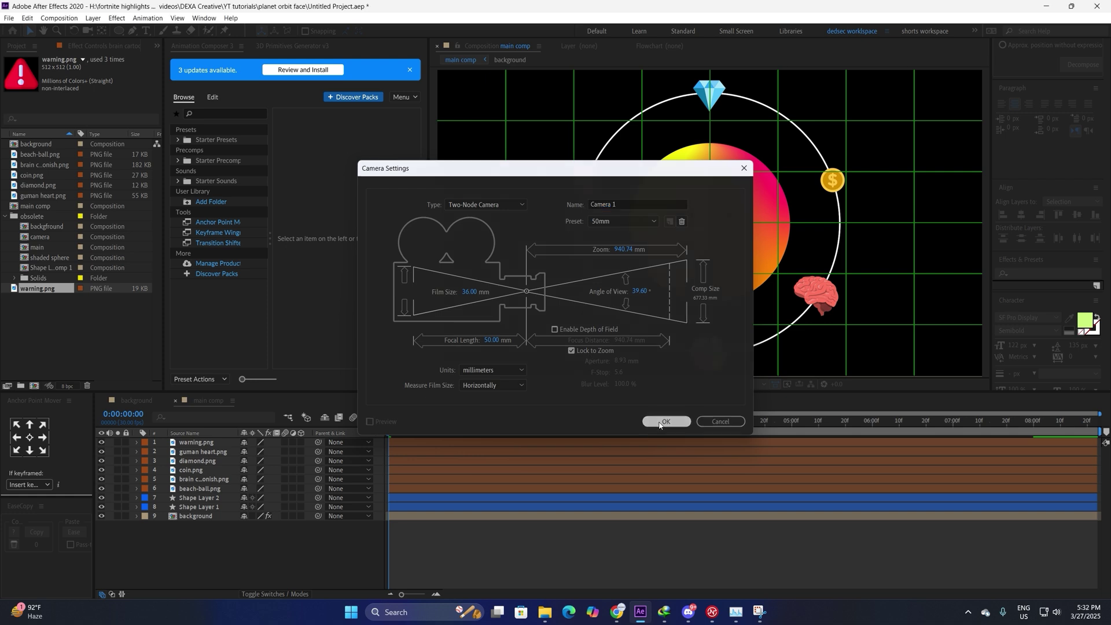
pyautogui.click(639, 349)
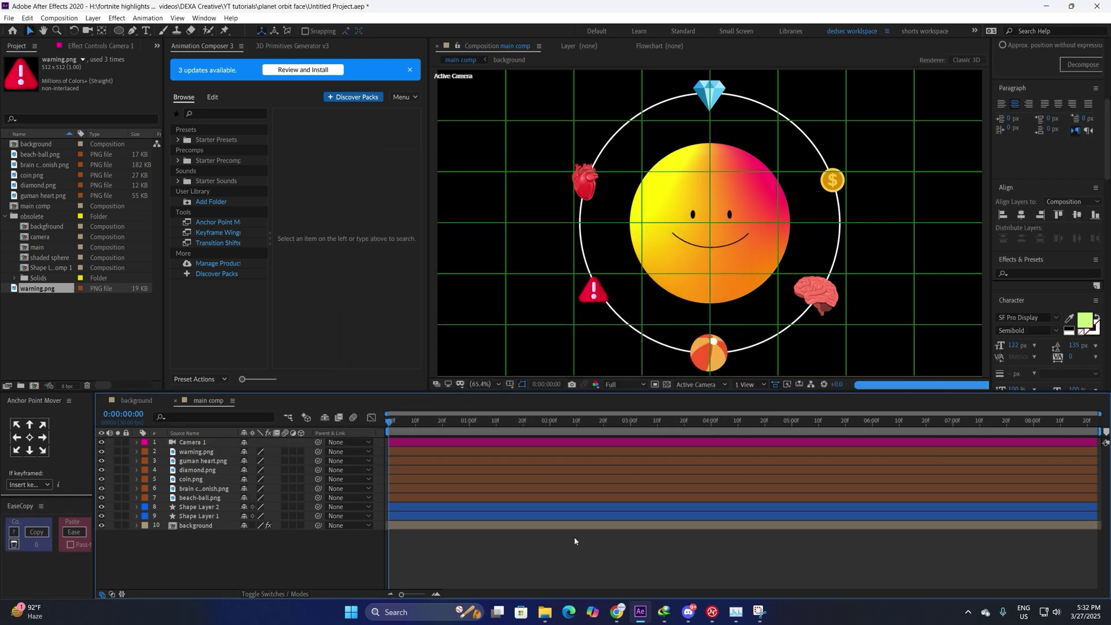
# Turn the six icon layers and the ring shape layers into 3D layers, and delete the duplicate Shape Layer 2
pyautogui.click(196, 451)
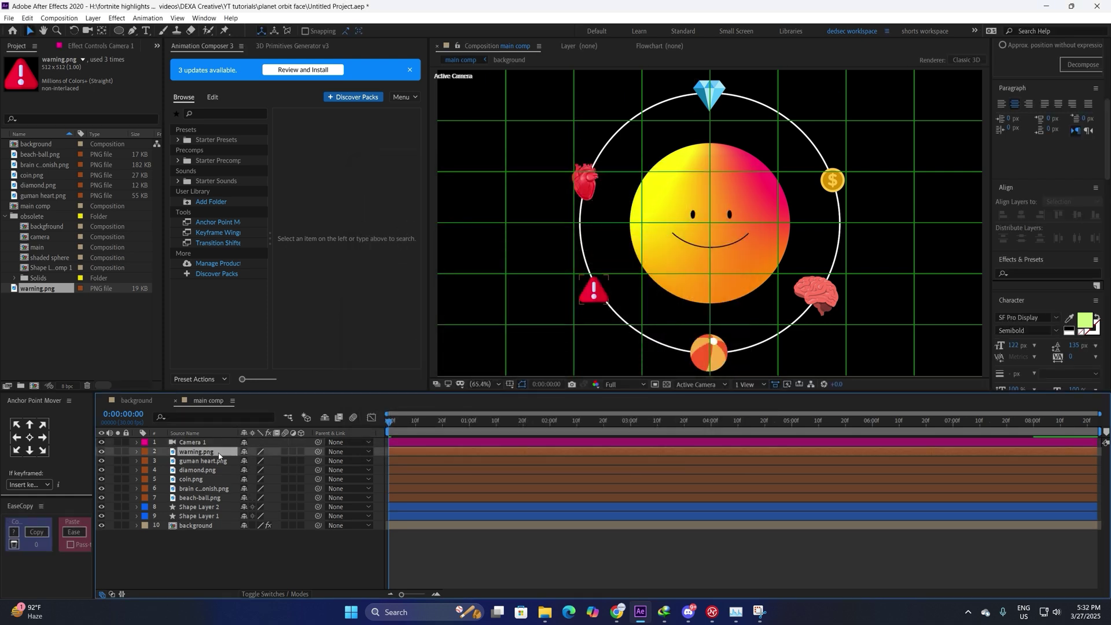
pyautogui.keyDown('shift'); pyautogui.click(212, 517); pyautogui.keyUp('shift')
pyautogui.click(301, 452)
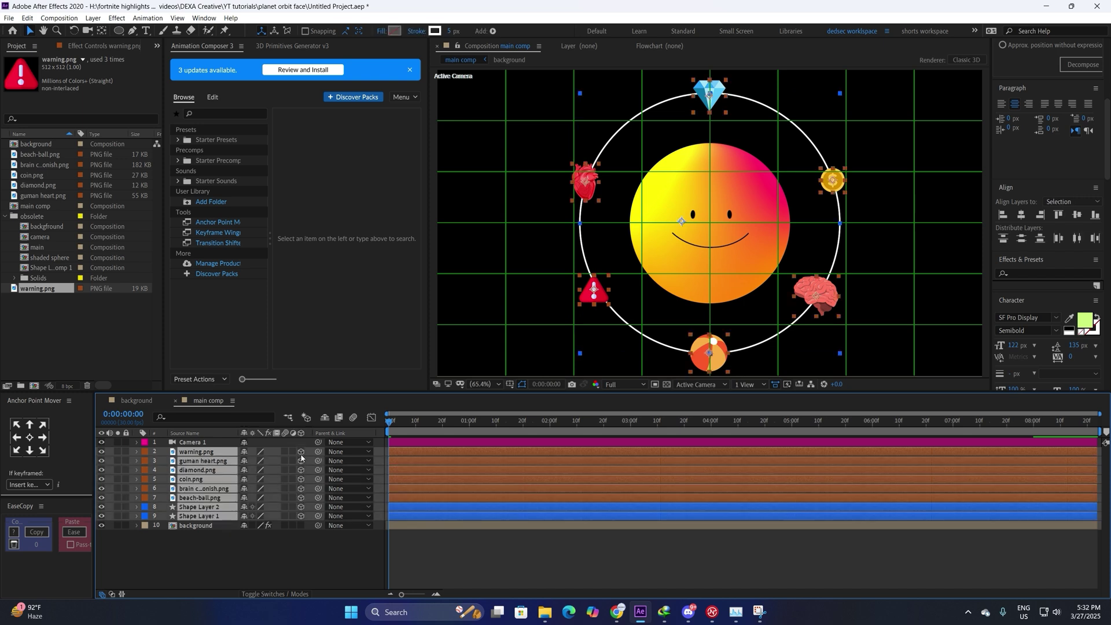
pyautogui.click(529, 551)
pyautogui.click(203, 508)
pyautogui.press('Delete')
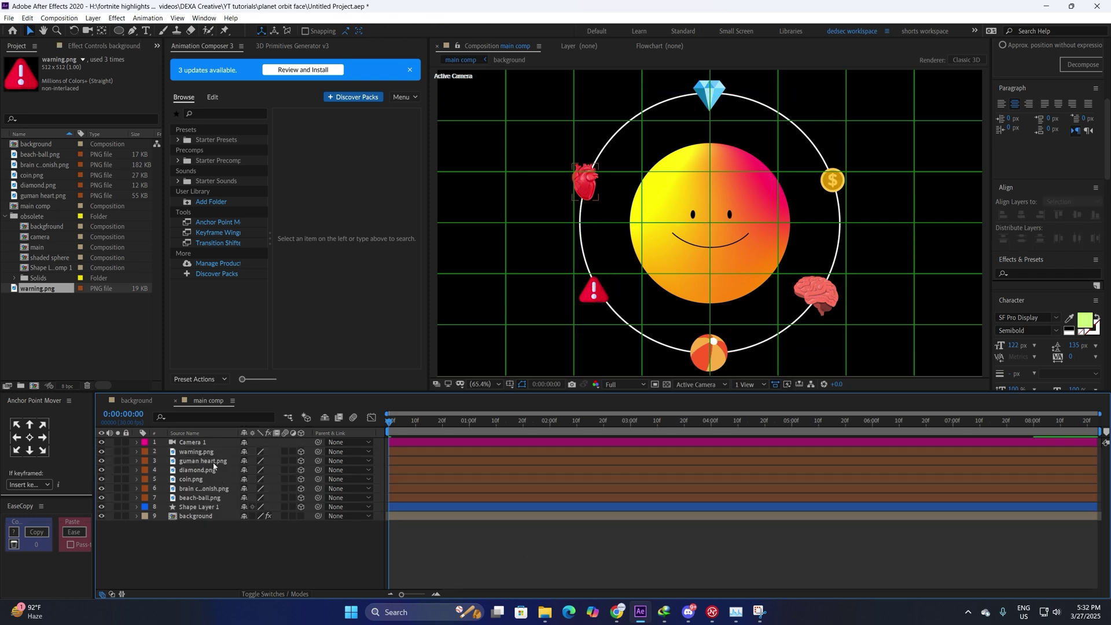
# Parent the six icon layers, from warning.png to beach-ball.png, to Shape Layer 1
pyautogui.click(199, 499)
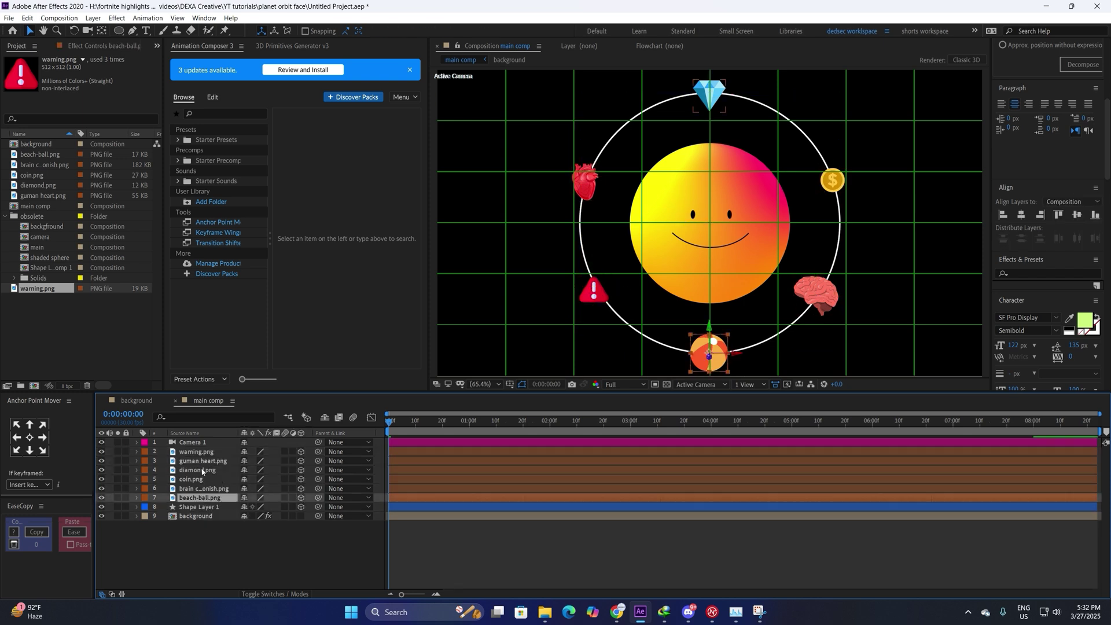
pyautogui.keyDown('shift'); pyautogui.click(201, 456); pyautogui.keyUp('shift')
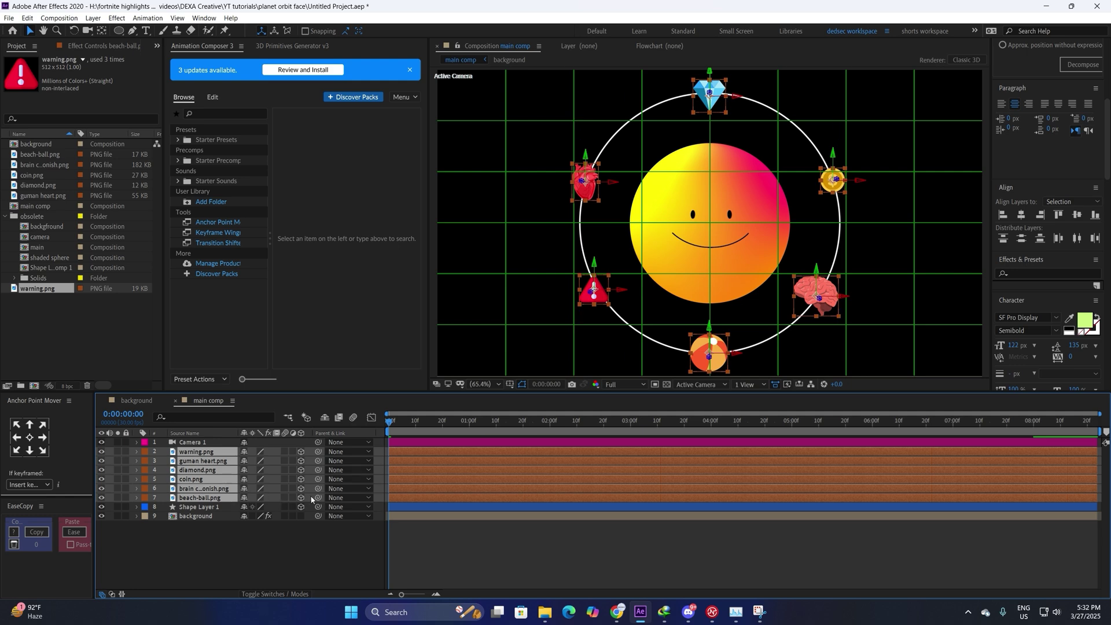
pyautogui.moveTo(318, 498); pyautogui.dragTo(224, 534)
# Set Shape Layer 1's X Rotation to -78° to tilt the orbit around the planet
pyautogui.click(223, 510)
pyautogui.press('r')
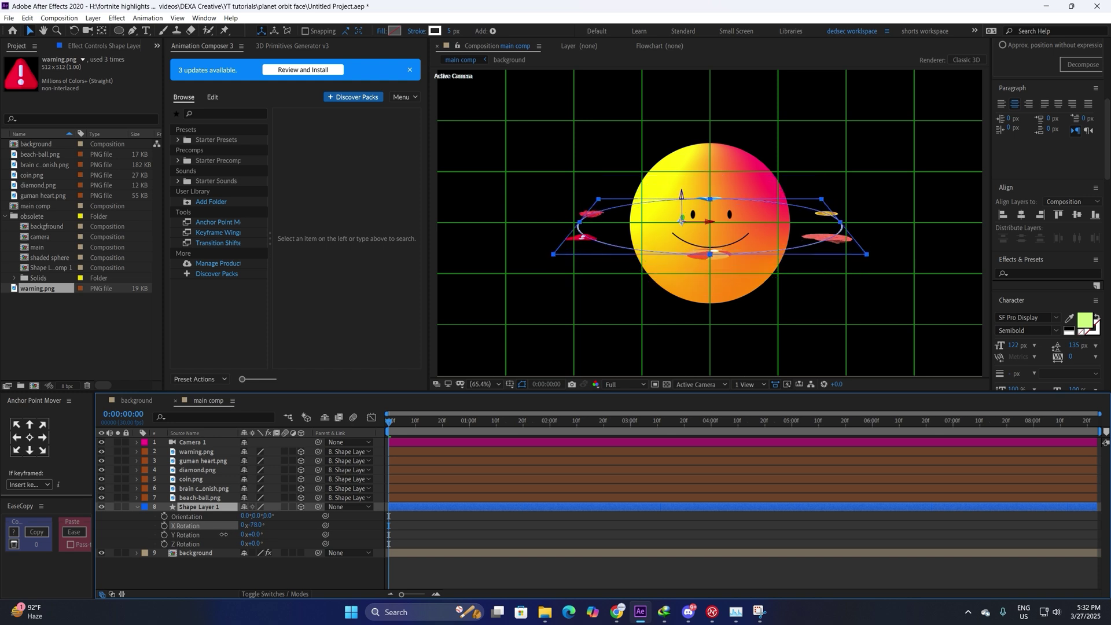
pyautogui.click(506, 537)
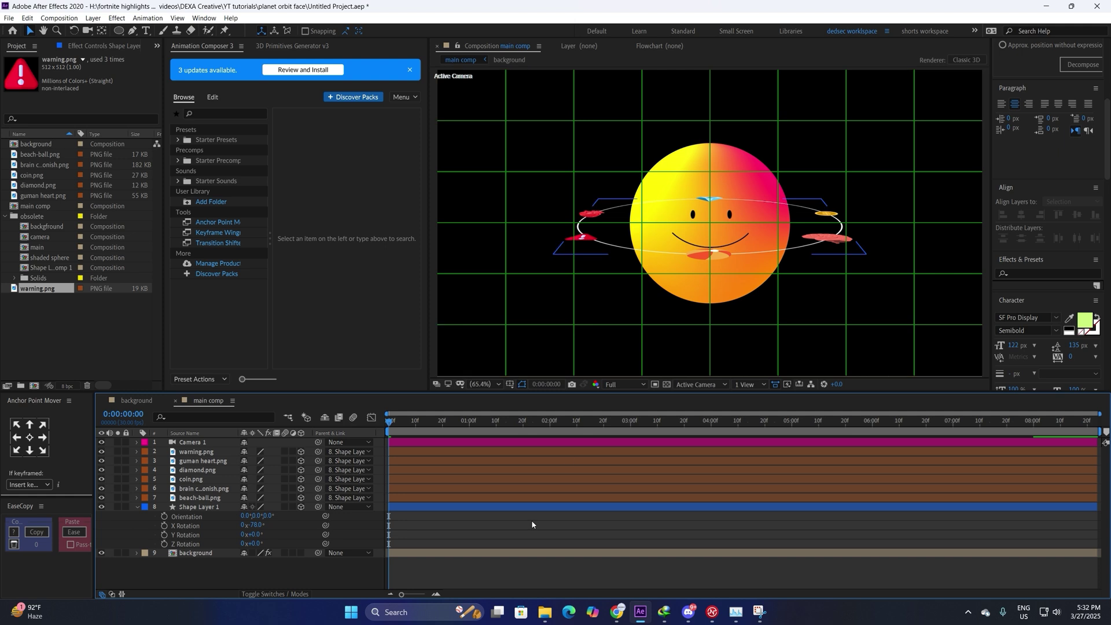
# Switch the composition to Custom View 1 and turn the background sphere layer into a 3D layer
pyautogui.click(700, 384)
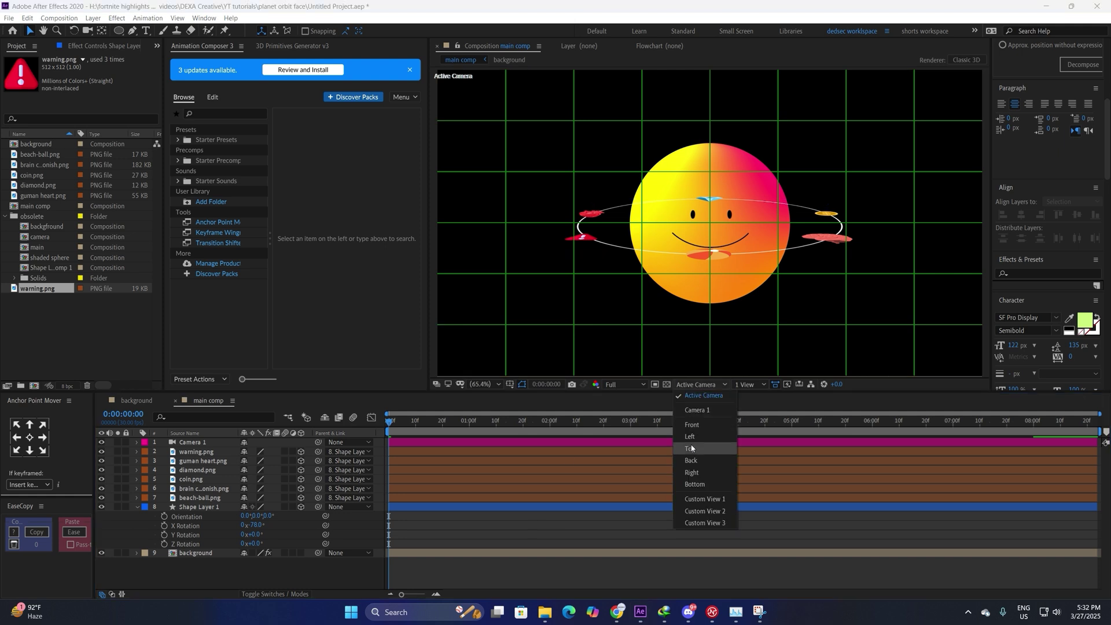
pyautogui.click(695, 499)
pyautogui.moveTo(716, 325); pyautogui.dragTo(553, 313)
pyautogui.press('c')
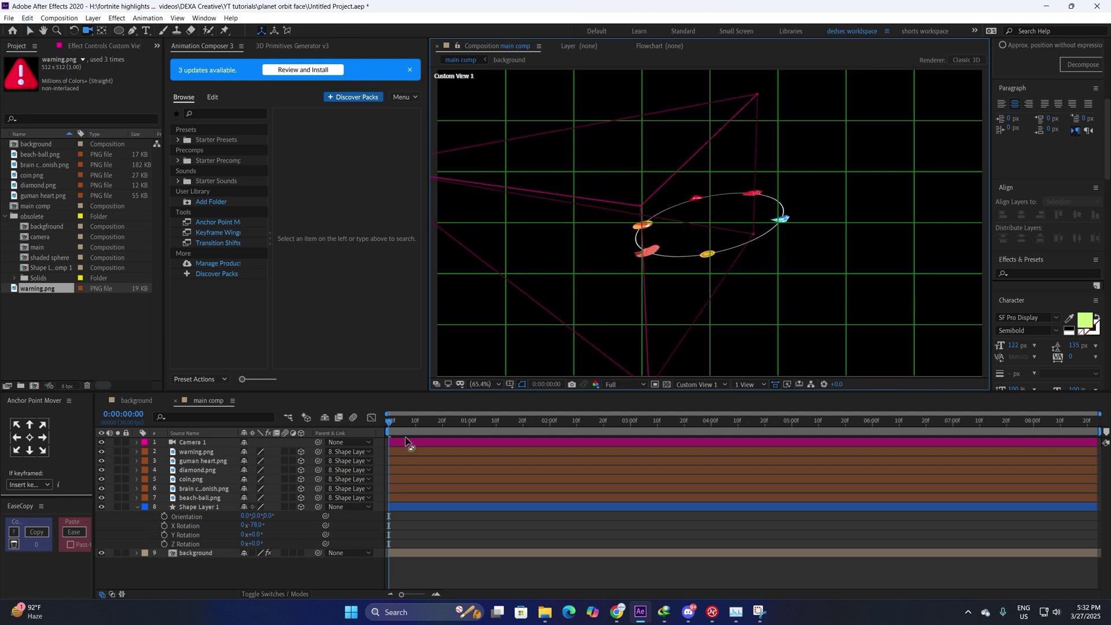
pyautogui.click(203, 555)
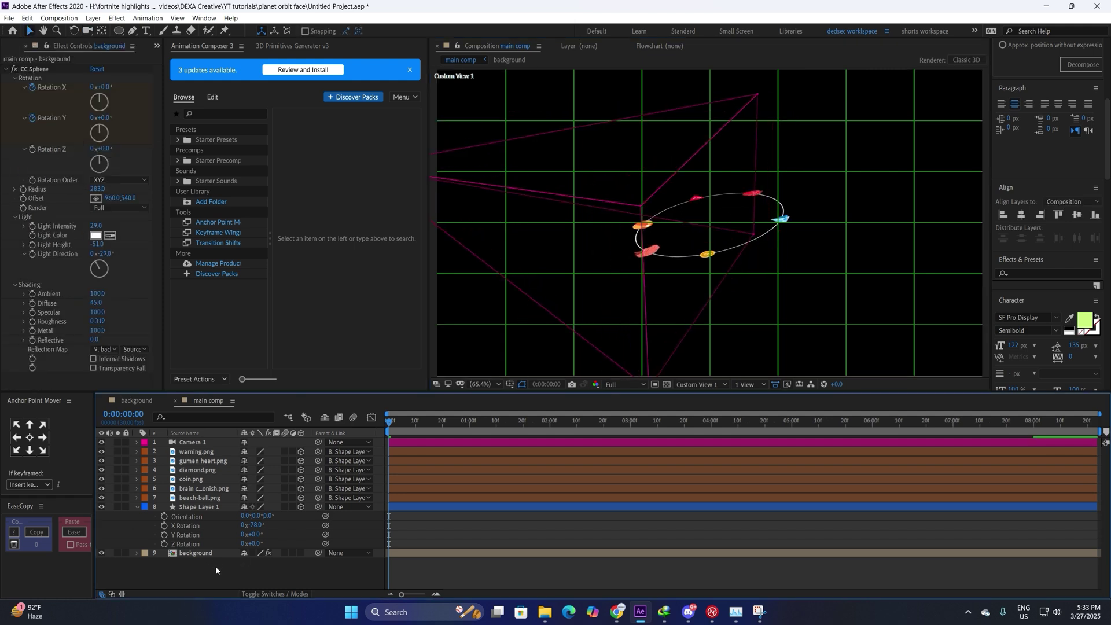
pyautogui.click(301, 554)
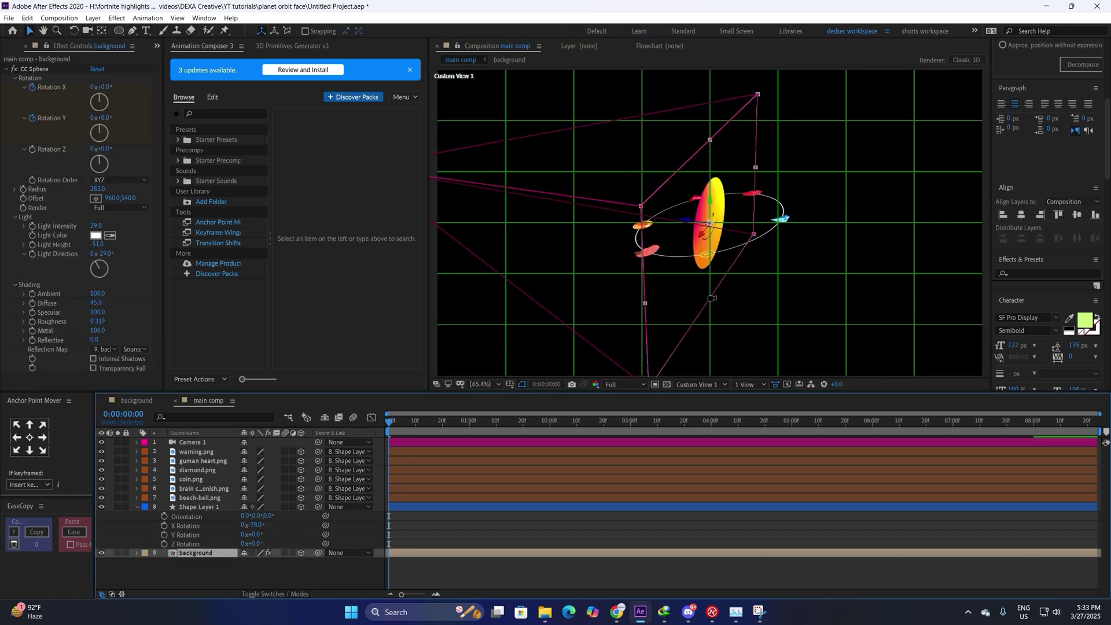
# Switch the main composition's 3D view back to Active Camera
pyautogui.moveTo(712, 298); pyautogui.dragTo(821, 324)
pyautogui.click(700, 384)
pyautogui.click(697, 411)
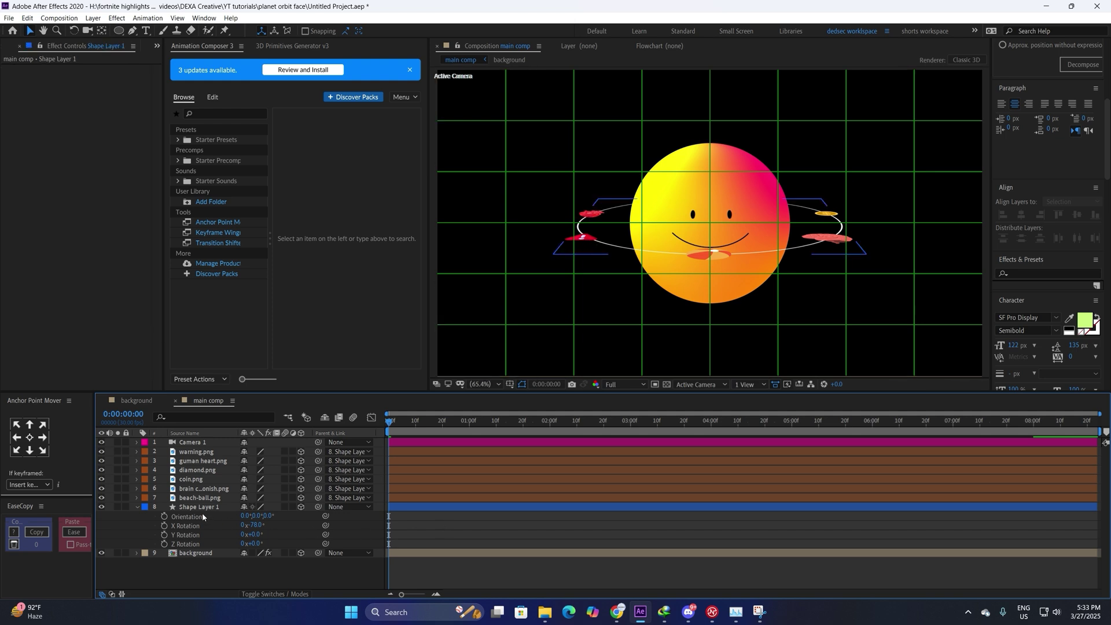
# Set the auto-orientation of the six icon layers, from warning.png to beach-ball.png, to Orient Towards Camera
pyautogui.click(201, 498)
pyautogui.keyDown('shift'); pyautogui.click(203, 452); pyautogui.keyUp('shift')
pyautogui.rightClick(203, 451)
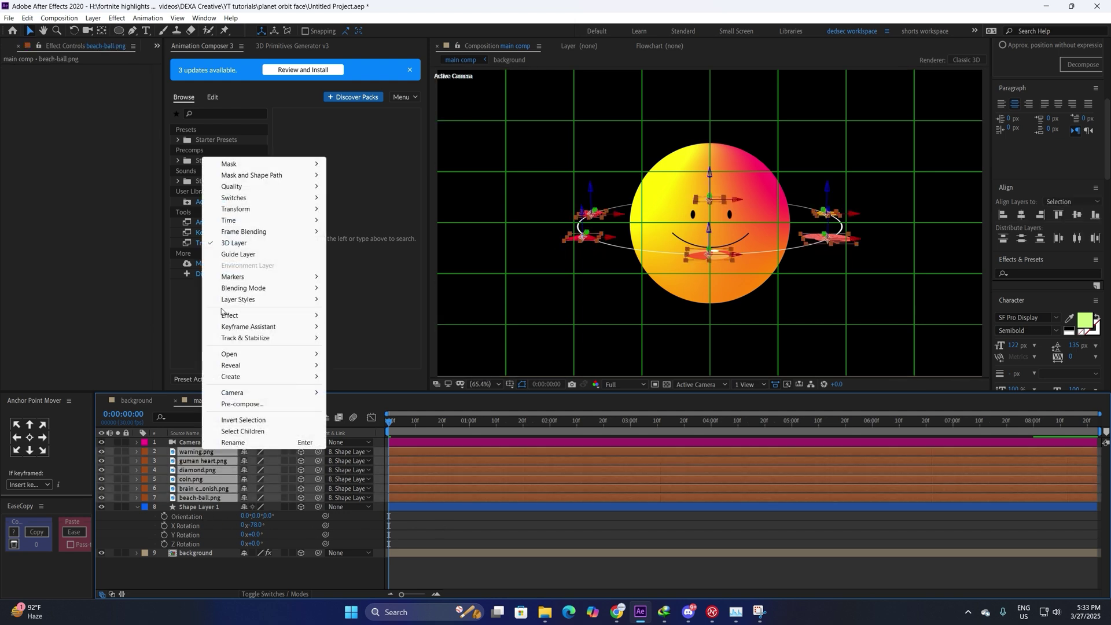
pyautogui.moveTo(272, 210)
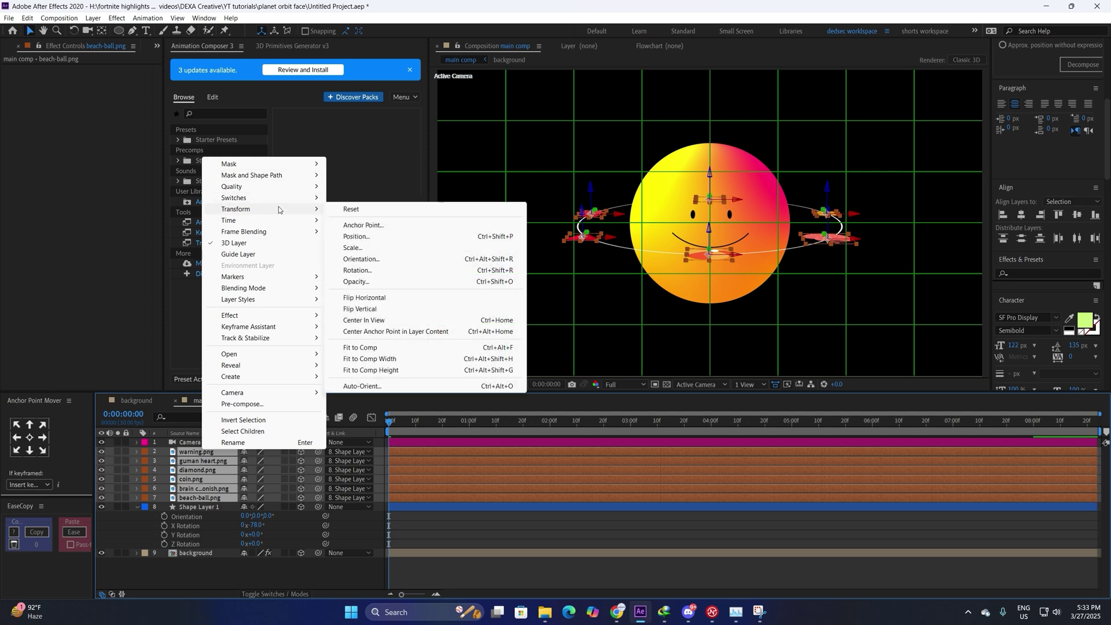
pyautogui.click(361, 386)
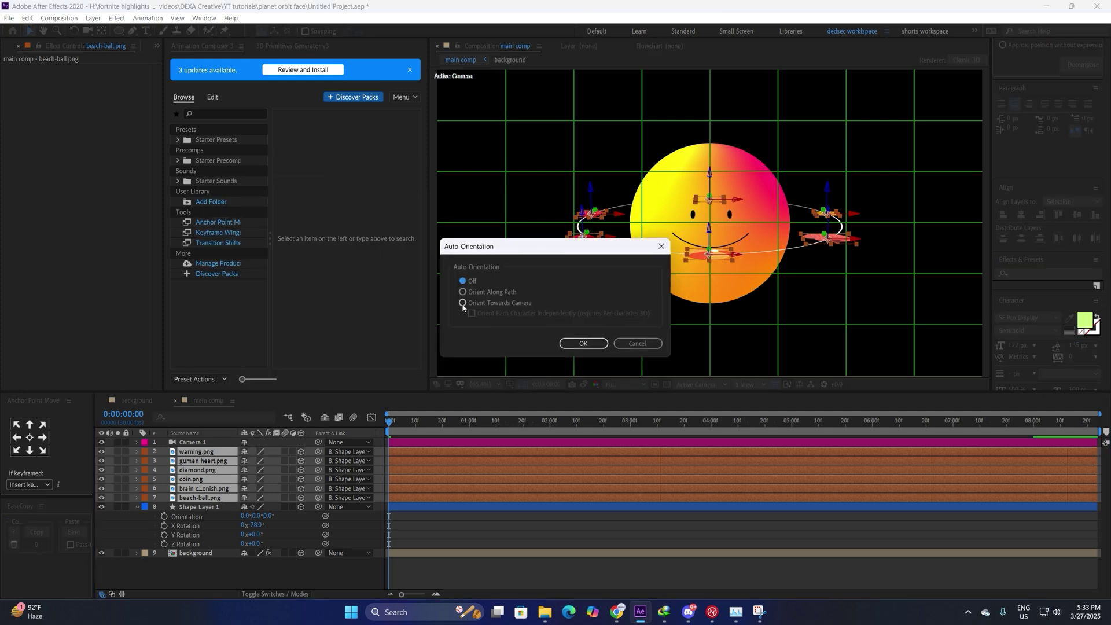
pyautogui.click(584, 344)
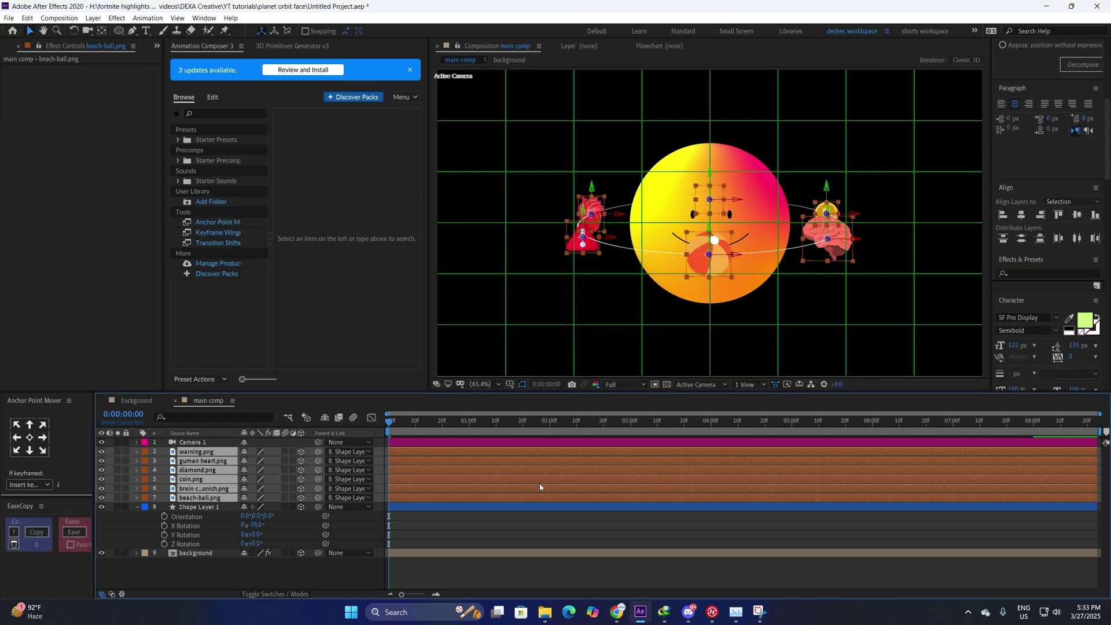
pyautogui.click(540, 514)
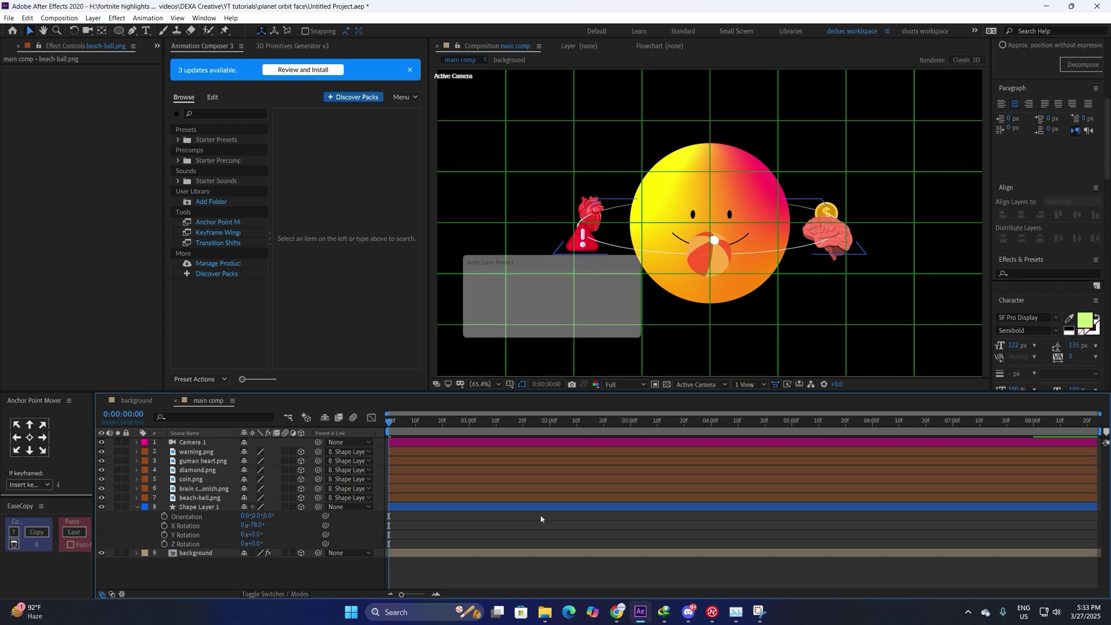
# Add dashes to Shape Layer 1's ellipse stroke and set the dash length to 34
pyautogui.click(215, 507)
pyautogui.click(138, 507)
pyautogui.click(137, 507)
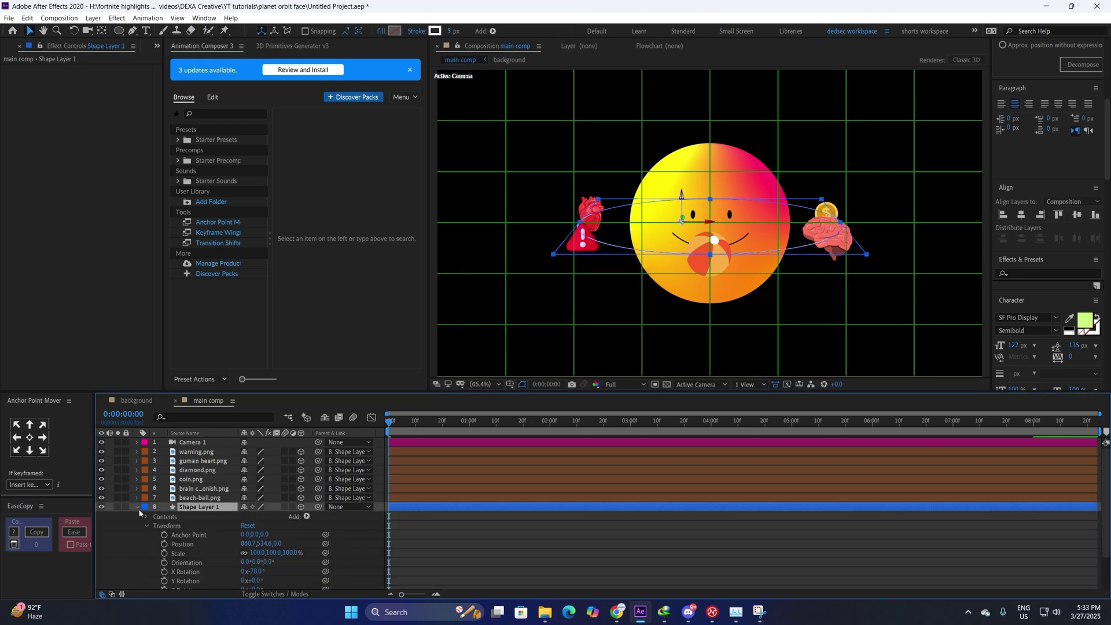
pyautogui.scroll(-1, 148, 492)
pyautogui.click(155, 493)
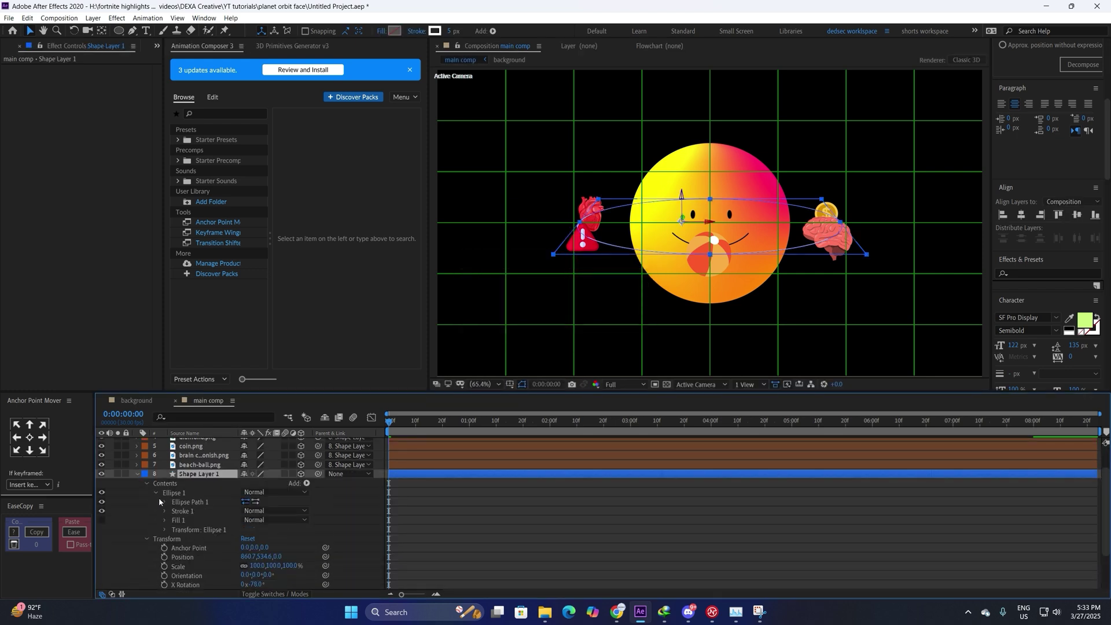
pyautogui.click(165, 513)
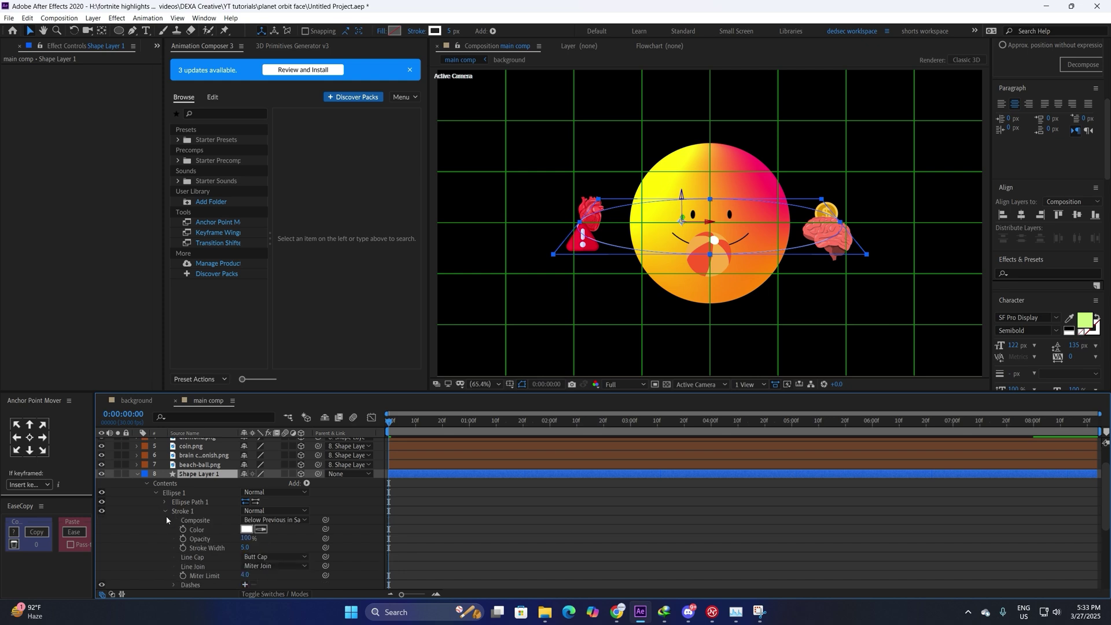
pyautogui.click(245, 585)
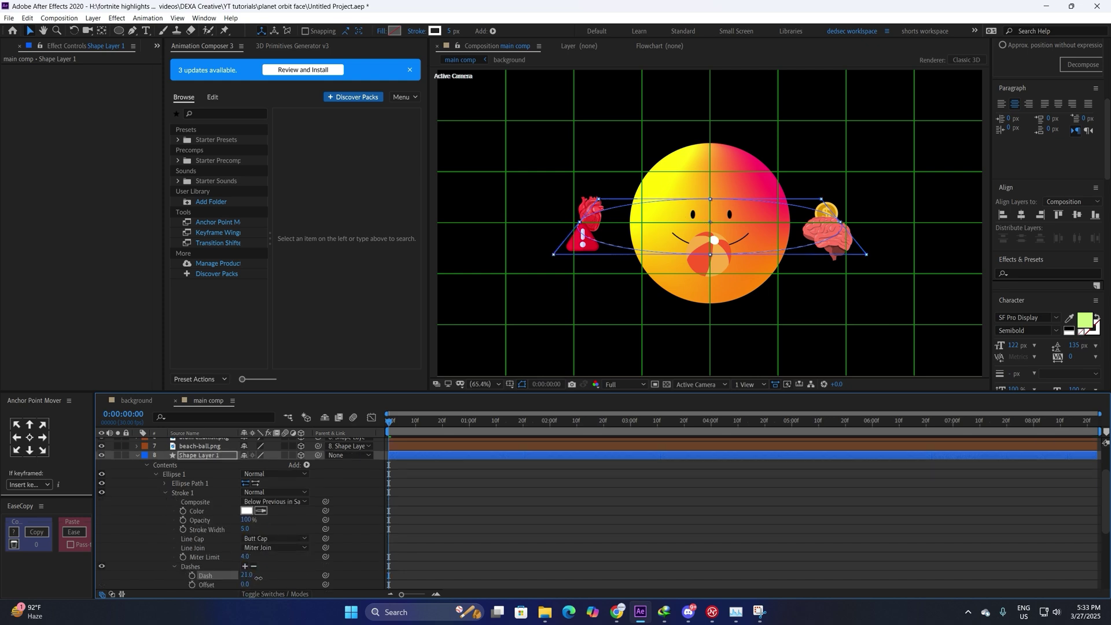
pyautogui.click(518, 530)
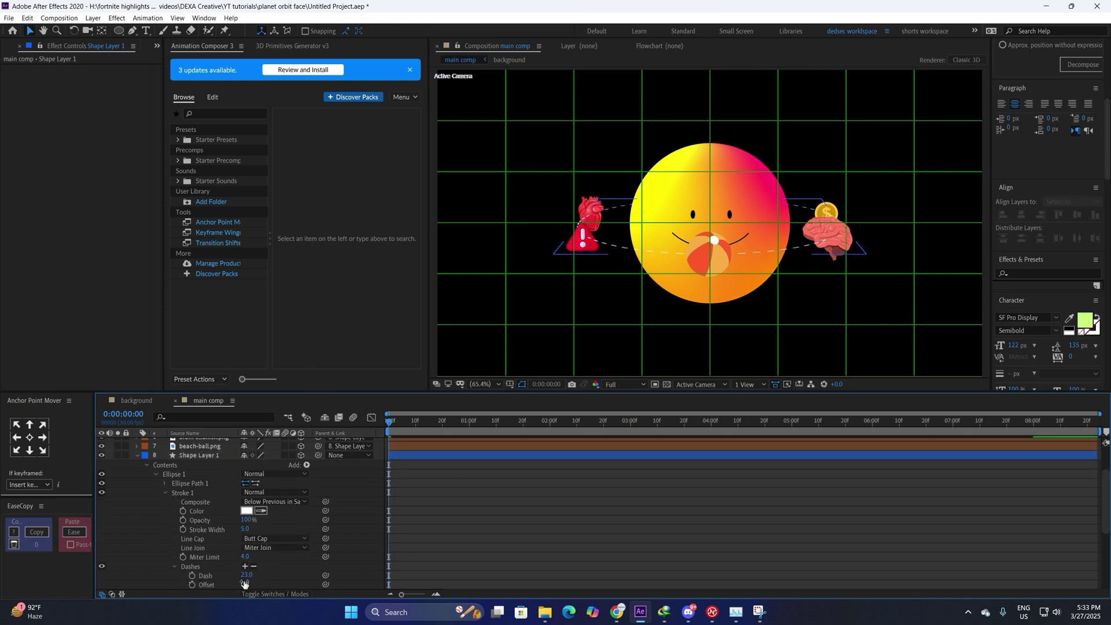
pyautogui.moveTo(247, 575); pyautogui.dragTo(253, 575)
pyautogui.click(477, 550)
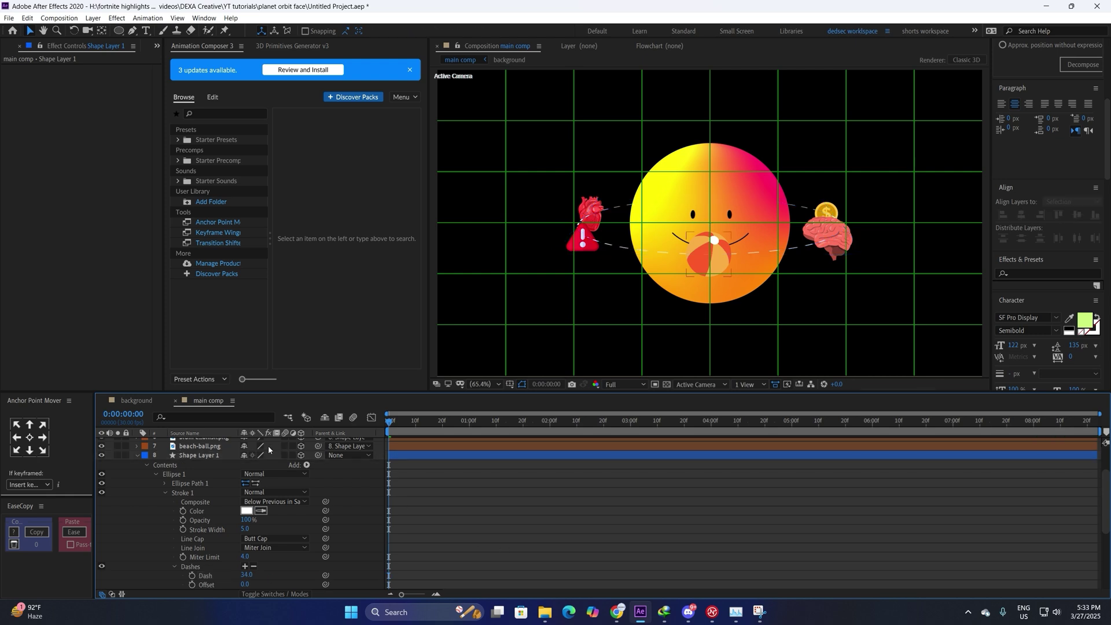
# Scale Shape Layer 1 up to 145.1% to widen the orbit and enlarge its icons
pyautogui.click(205, 457)
pyautogui.press('s')
pyautogui.moveTo(257, 515); pyautogui.dragTo(305, 516)
pyautogui.click(561, 548)
# Pre-compose the background layer as "sphere", moving all attributes into the new composition
pyautogui.click(195, 526)
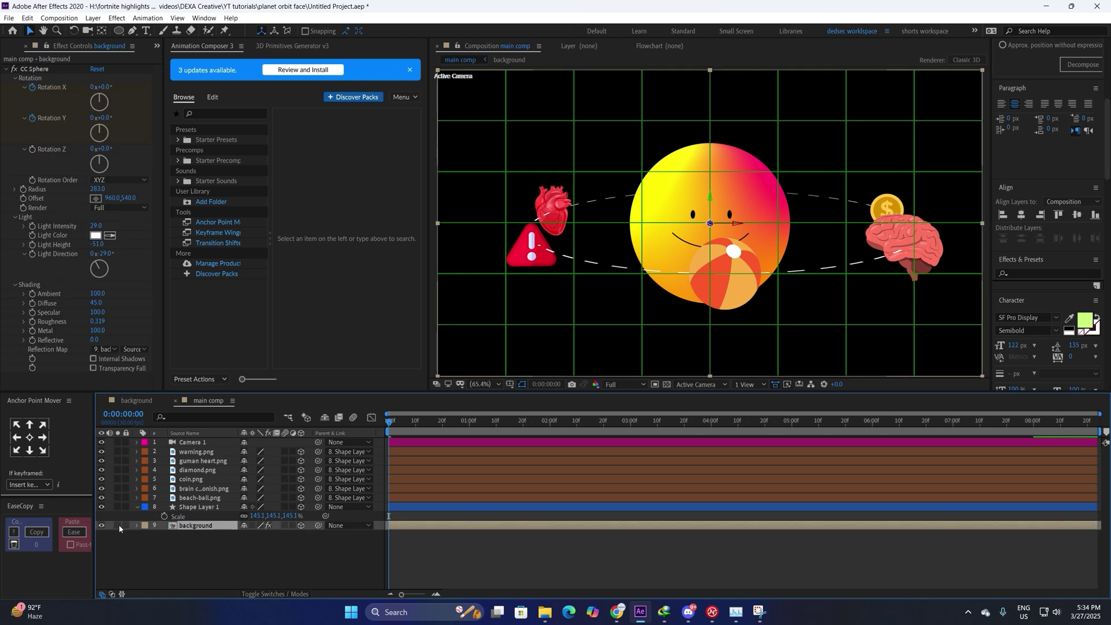
pyautogui.rightClick(193, 526)
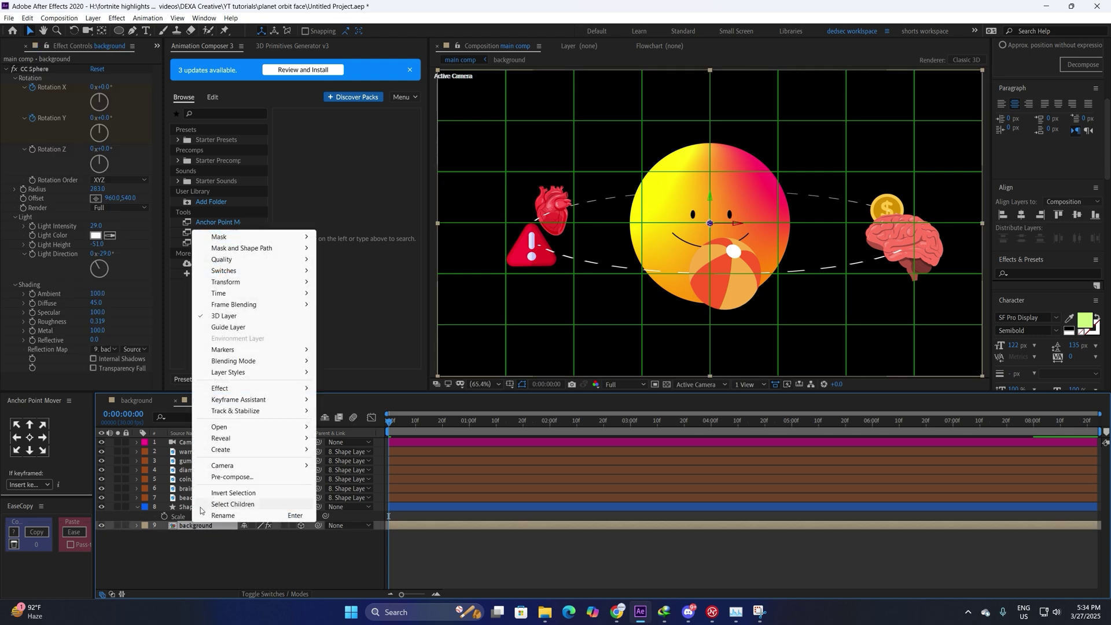
pyautogui.click(215, 478)
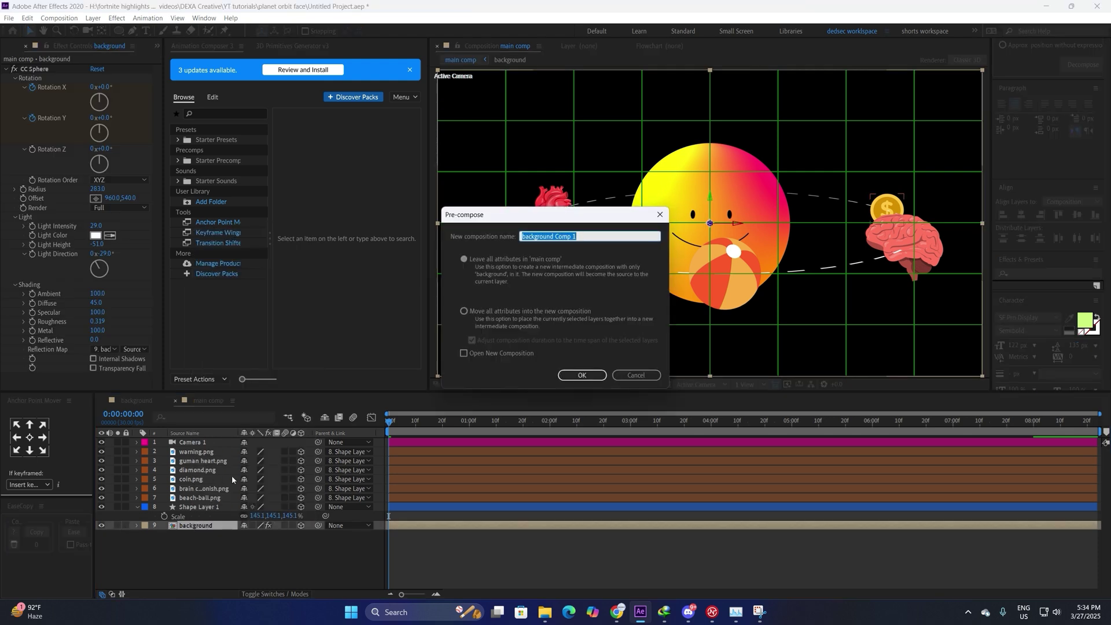
pyautogui.click(464, 311)
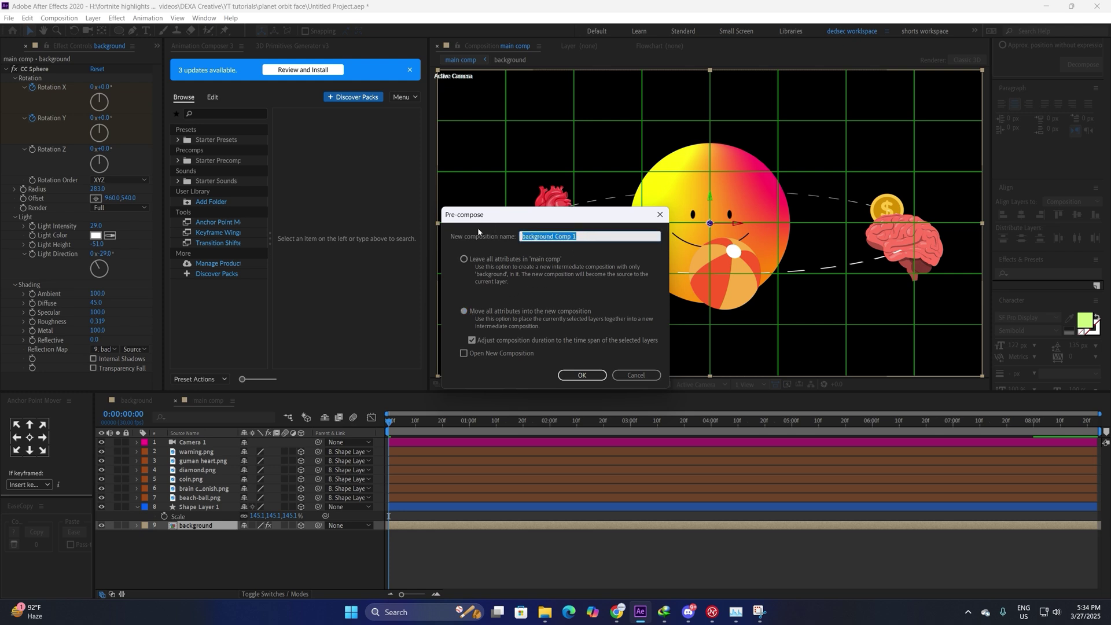
pyautogui.write('sphere')
pyautogui.press('Return')
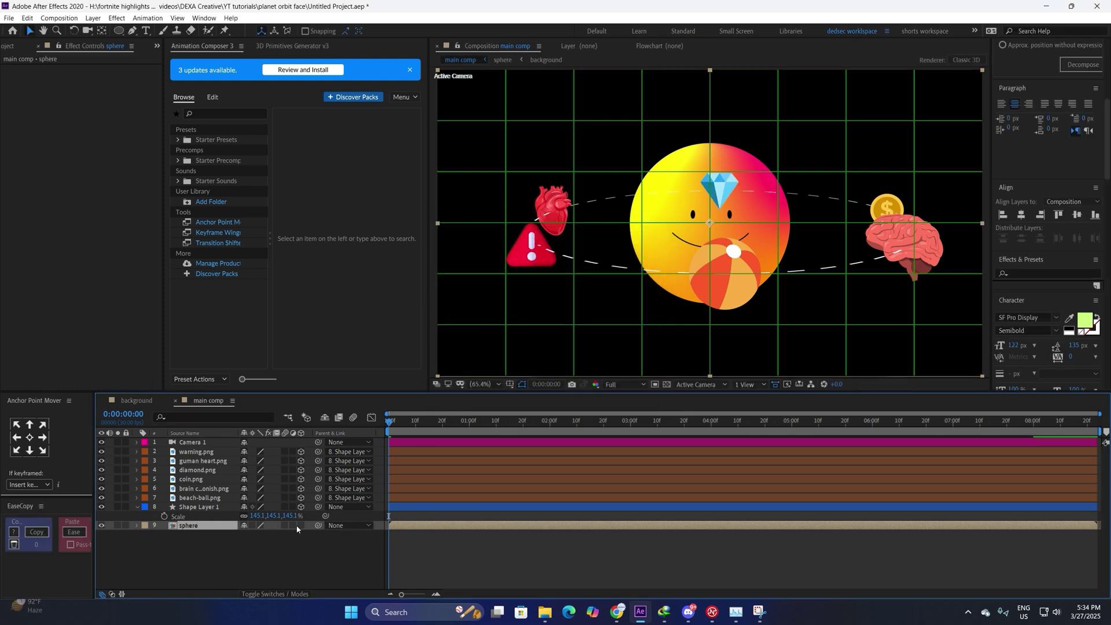
# Make the sphere layer 3D and, inside its composition, add an Inner Shadow layer style to the background layer
pyautogui.doubleClick(300, 526)
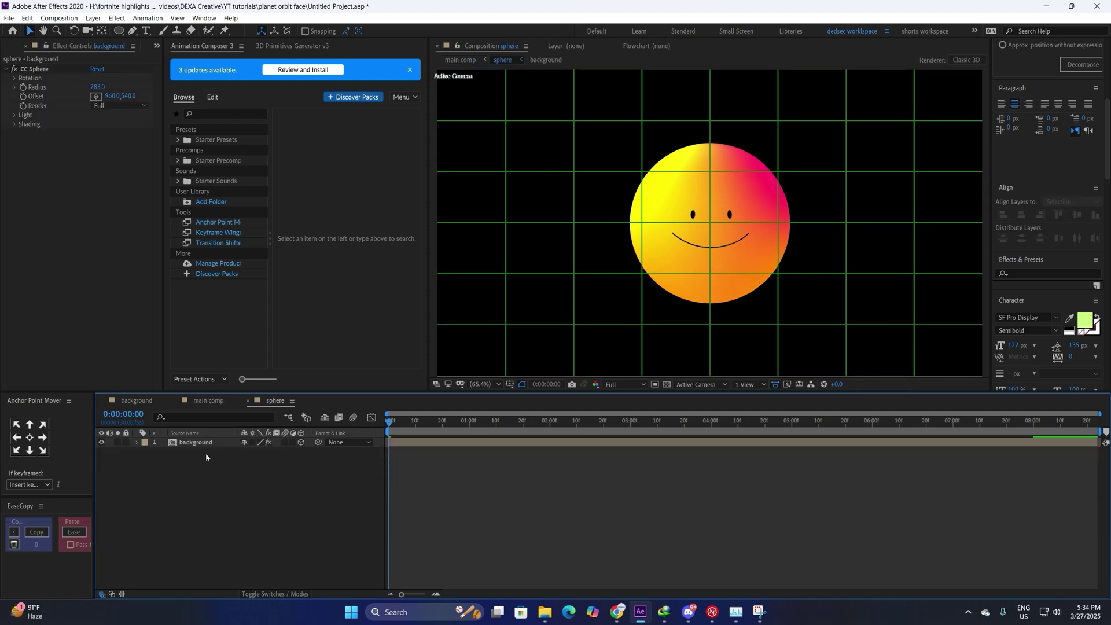
pyautogui.rightClick(199, 443)
pyautogui.moveTo(255, 293)
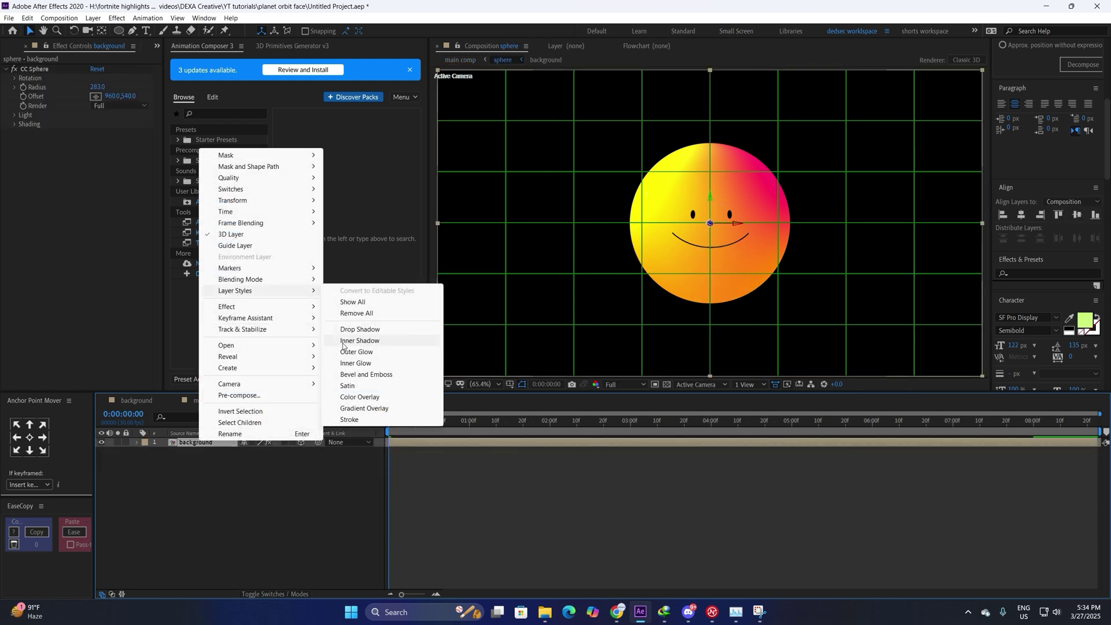
pyautogui.click(376, 340)
pyautogui.click(157, 508)
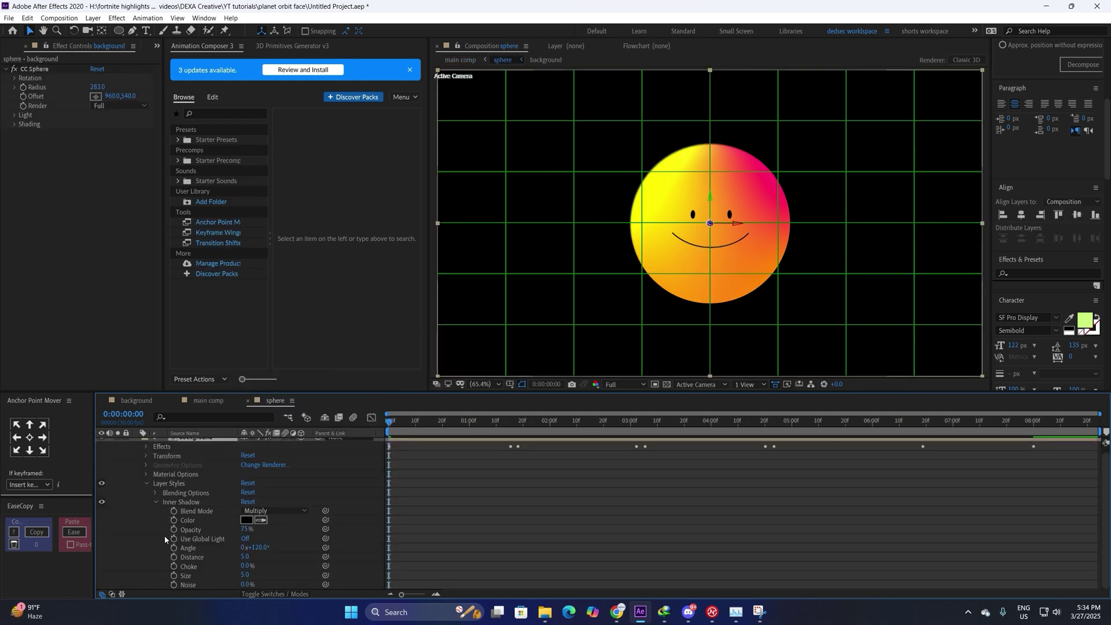
# Set the Inner Shadow's angle to 308°, distance to 48 and size to 46
pyautogui.moveTo(244, 557); pyautogui.dragTo(359, 547)
pyautogui.click(290, 554)
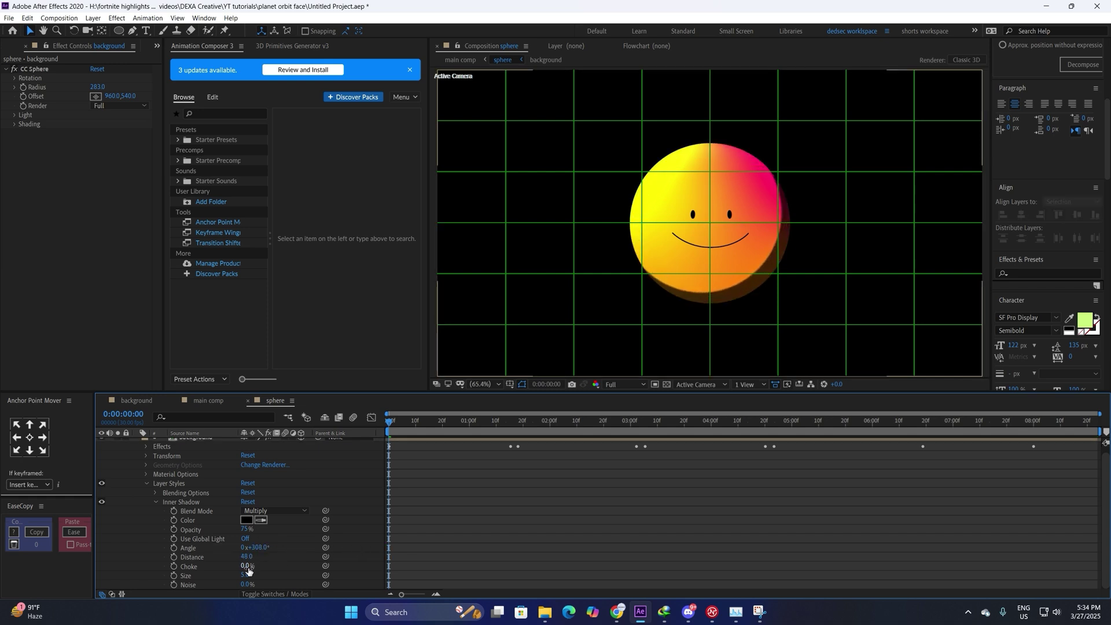
pyautogui.moveTo(244, 575); pyautogui.dragTo(268, 574)
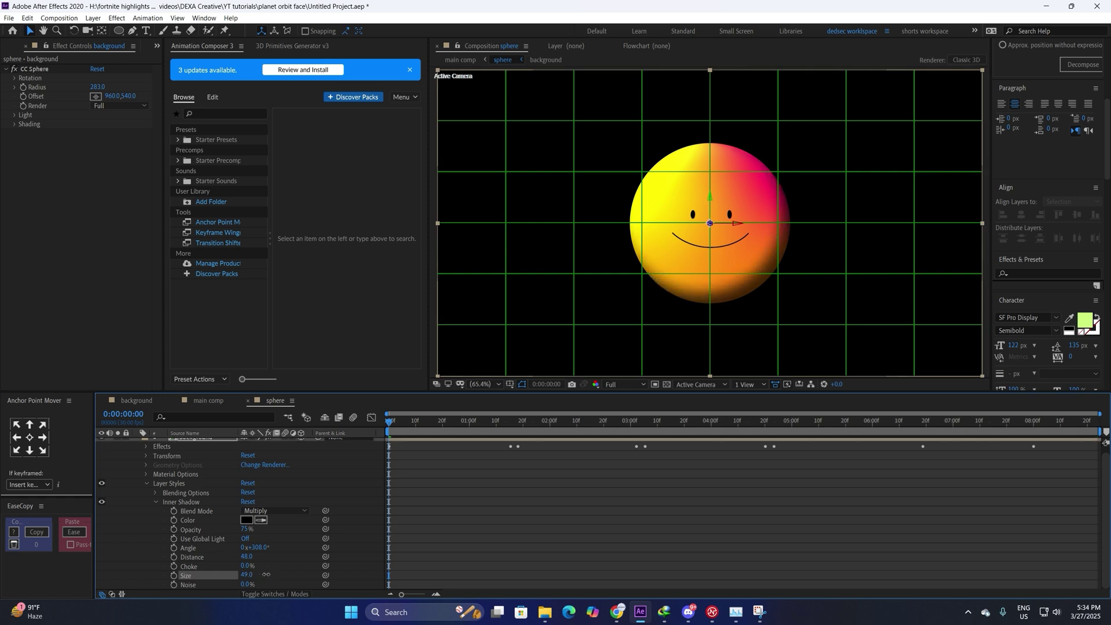
# Change the Inner Shadow's color to purple B707FF
pyautogui.click(246, 520)
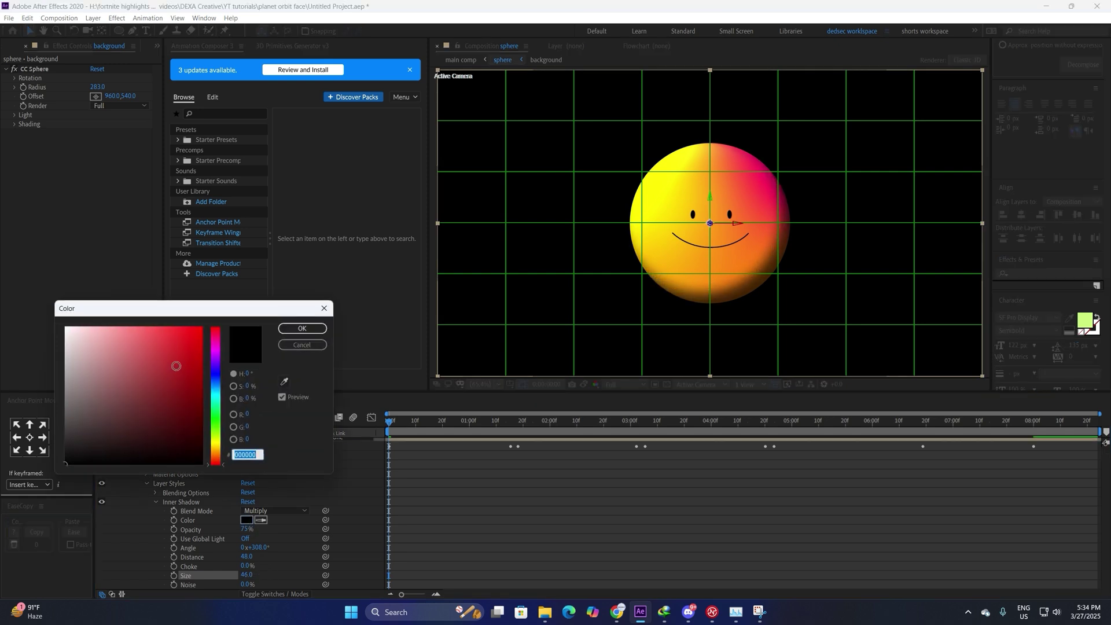
pyautogui.click(199, 327)
pyautogui.moveTo(216, 361); pyautogui.dragTo(223, 358)
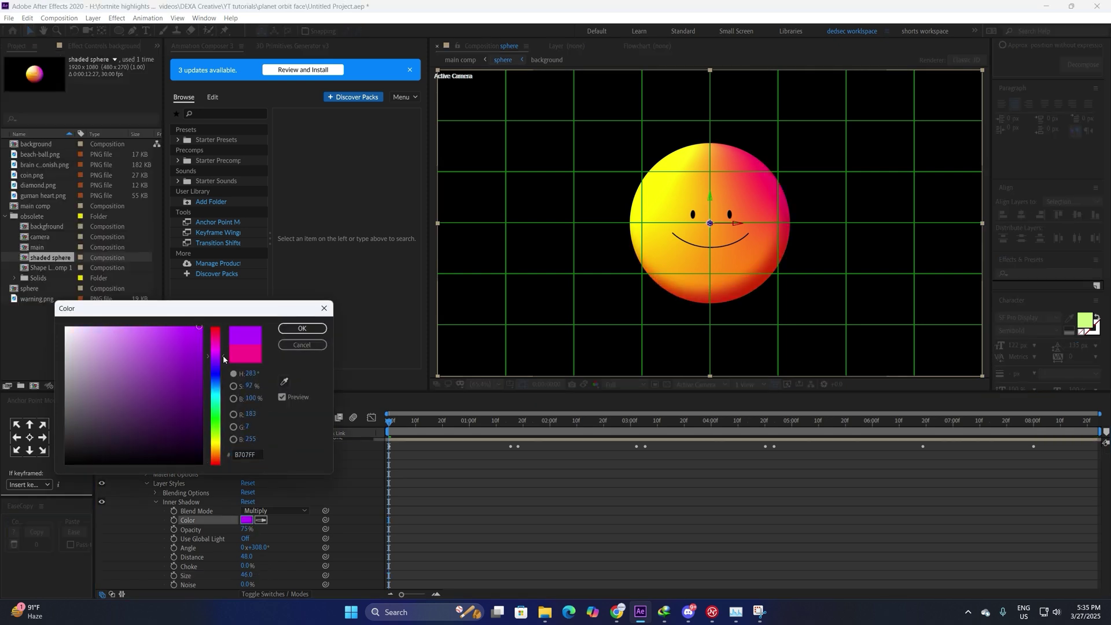
pyautogui.click(286, 332)
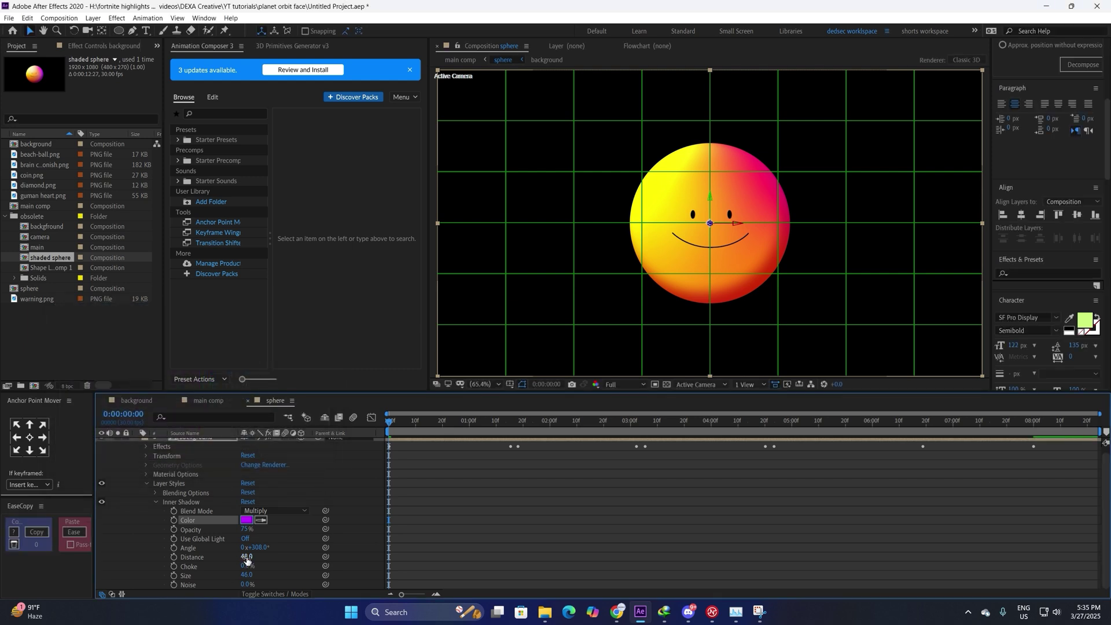
# Increase the Inner Shadow's distance to 54 and its size to 52
pyautogui.press('Return')
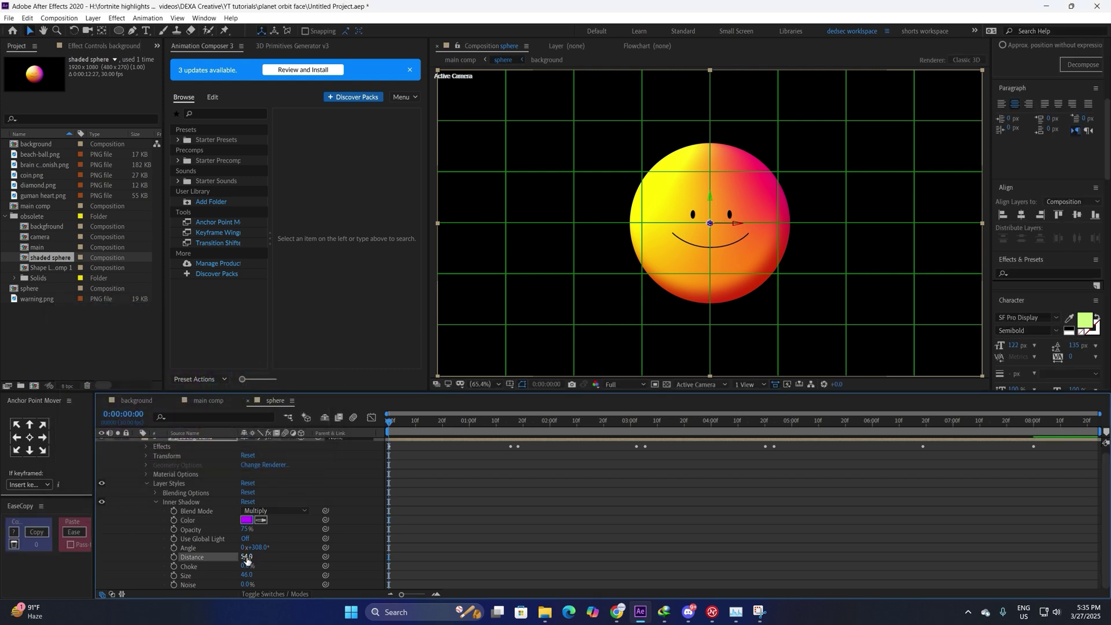
pyautogui.moveTo(247, 579); pyautogui.dragTo(251, 578)
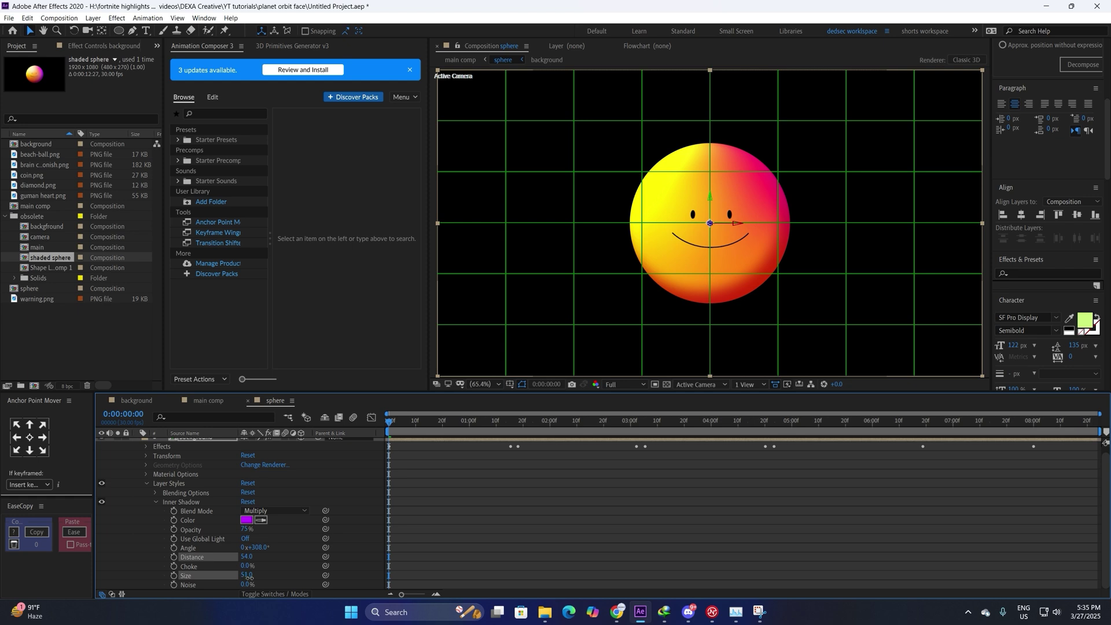
pyautogui.click(492, 543)
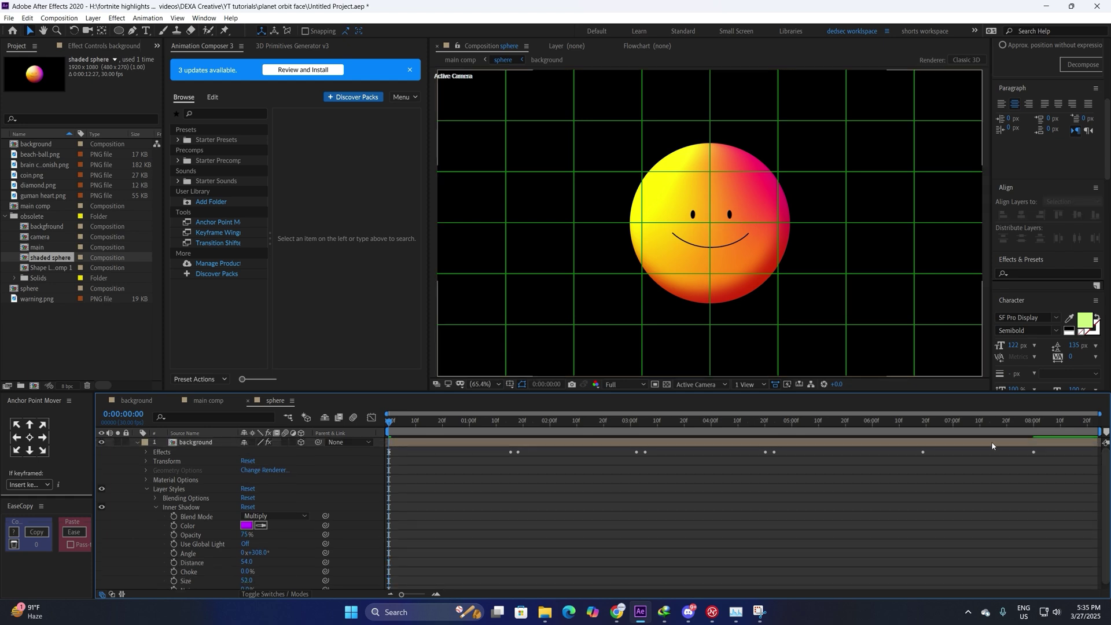
# Add a Bevel and Emboss layer style to the background layer and reveal its settings
pyautogui.rightClick(194, 443)
pyautogui.moveTo(249, 299)
pyautogui.click(359, 376)
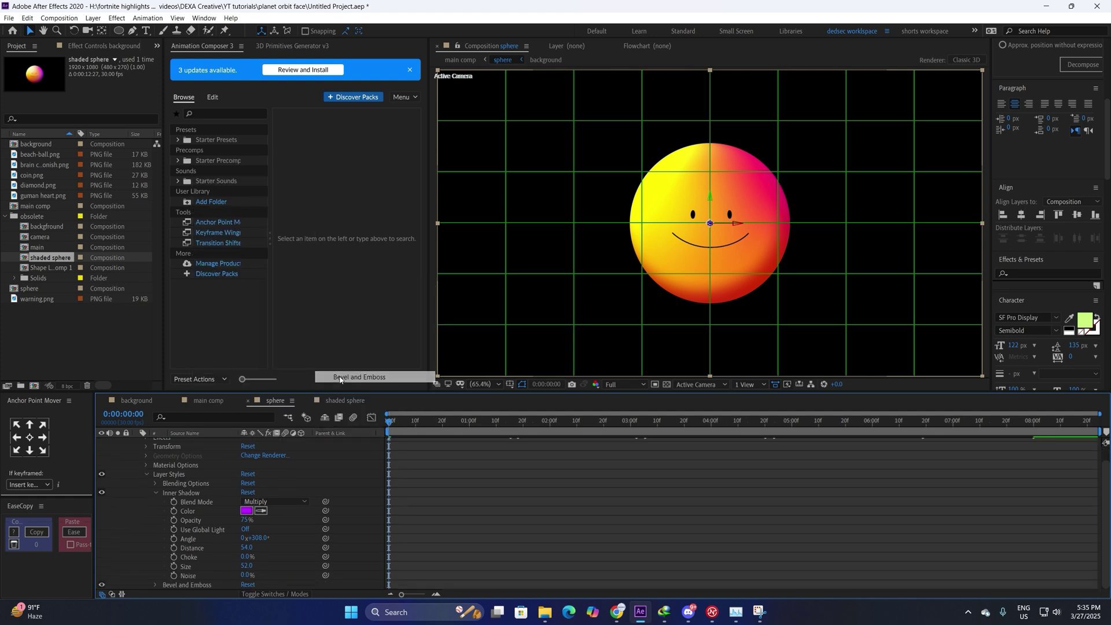
pyautogui.scroll(-5, 154, 587)
# Set the Bevel and Emboss depth to 115%, size to 229 and altitude to 45°
pyautogui.click(245, 474)
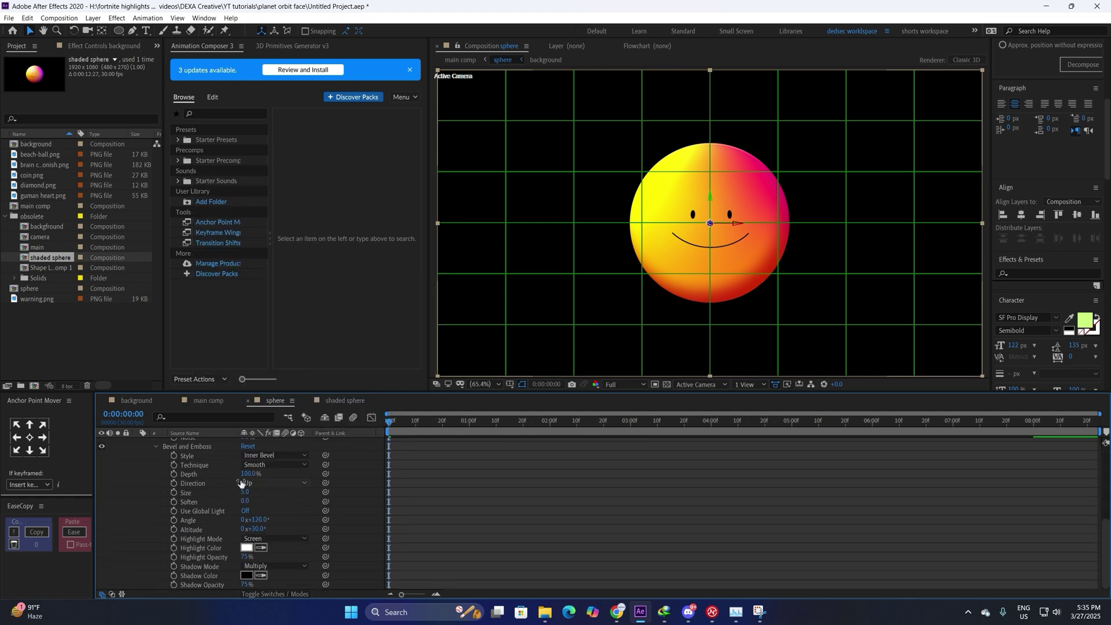
pyautogui.write('115')
pyautogui.press('Tab')
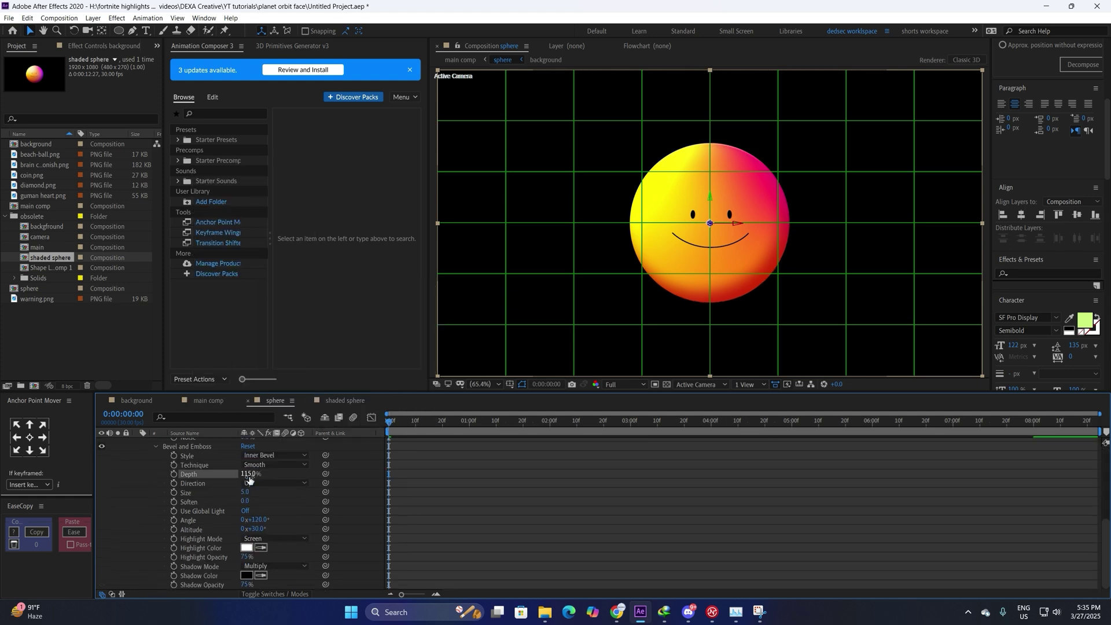
pyautogui.write('229')
pyautogui.press('Return')
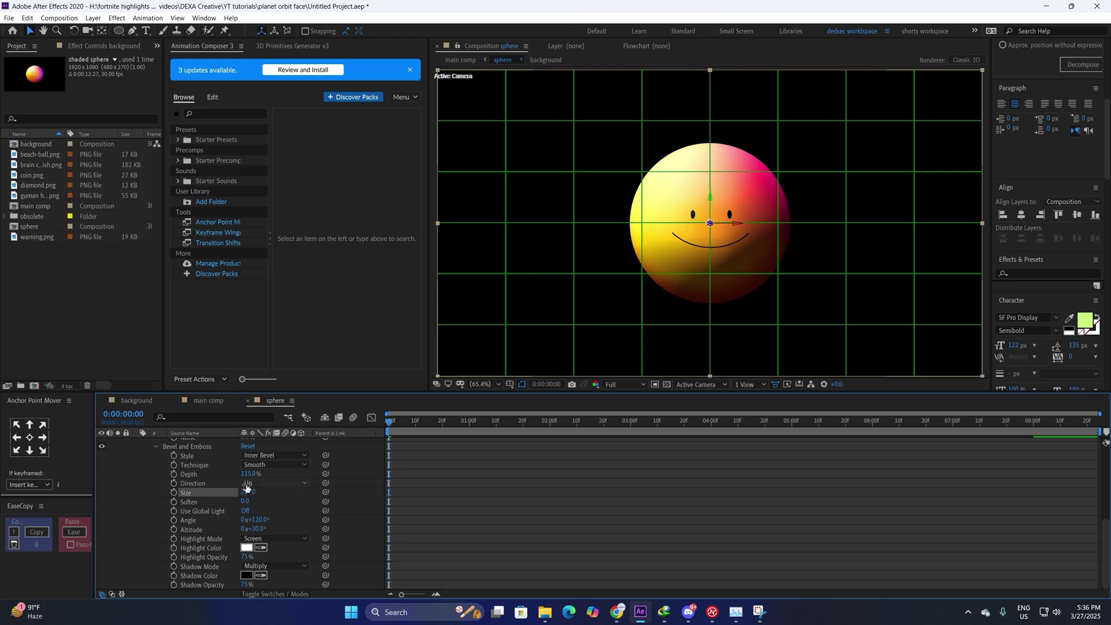
pyautogui.click(259, 530)
pyautogui.press('Return')
# Change the Bevel and Emboss shadow color to purple C20BFF
pyautogui.click(246, 575)
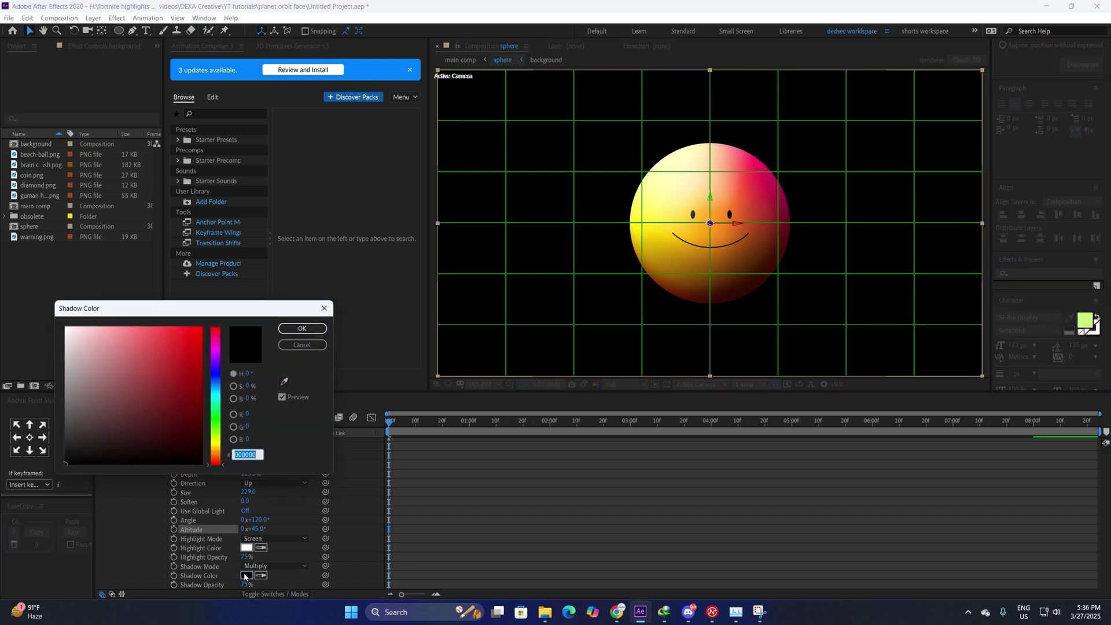
pyautogui.click(197, 327)
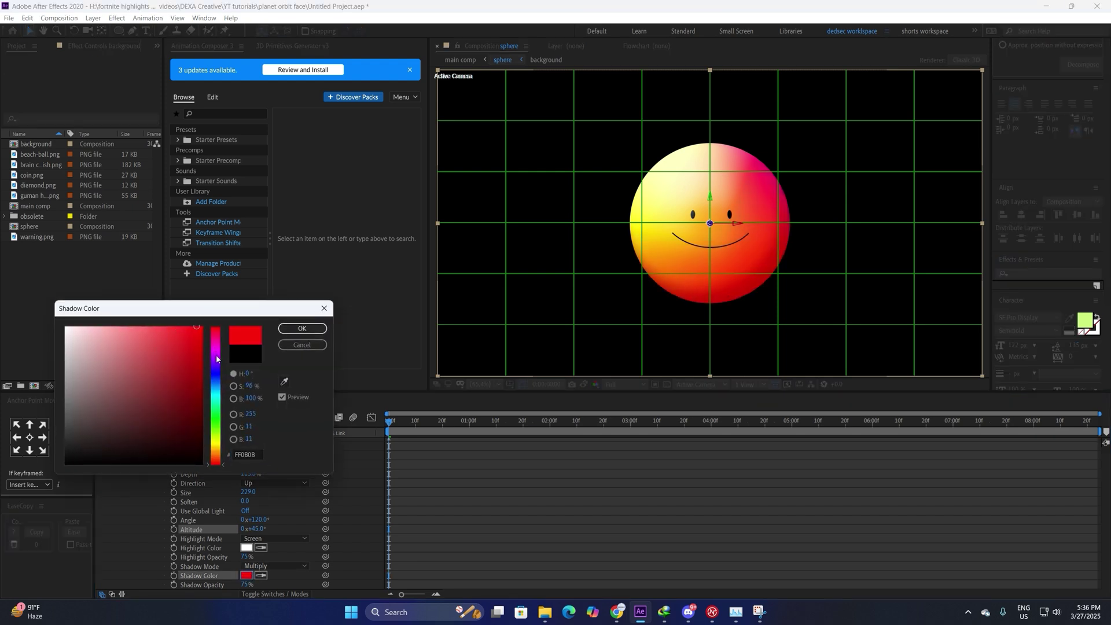
pyautogui.click(215, 353)
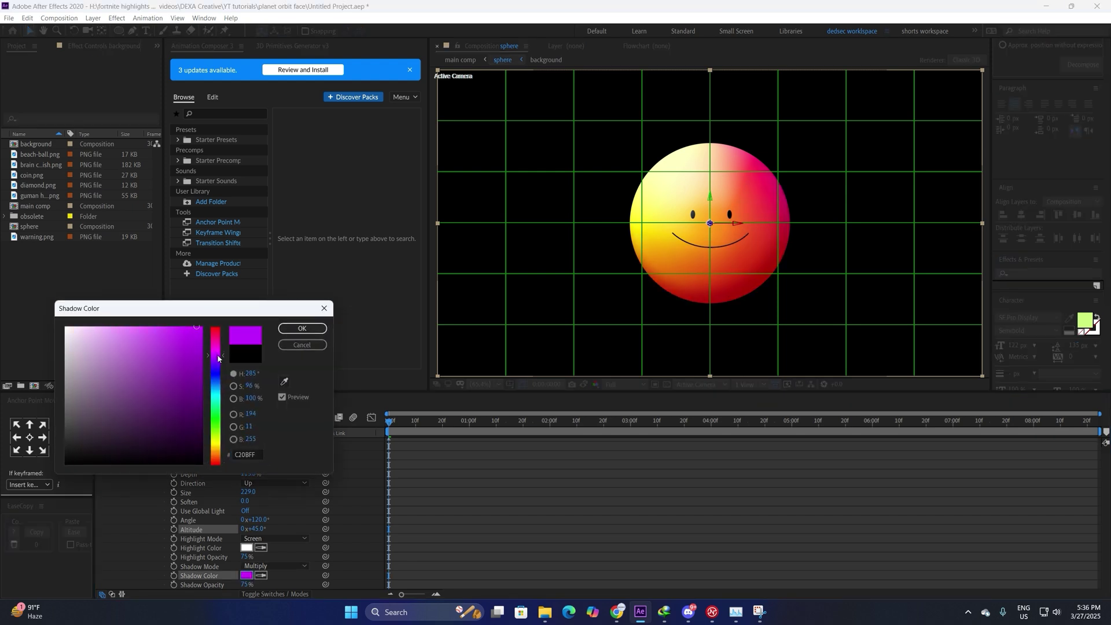
pyautogui.click(302, 328)
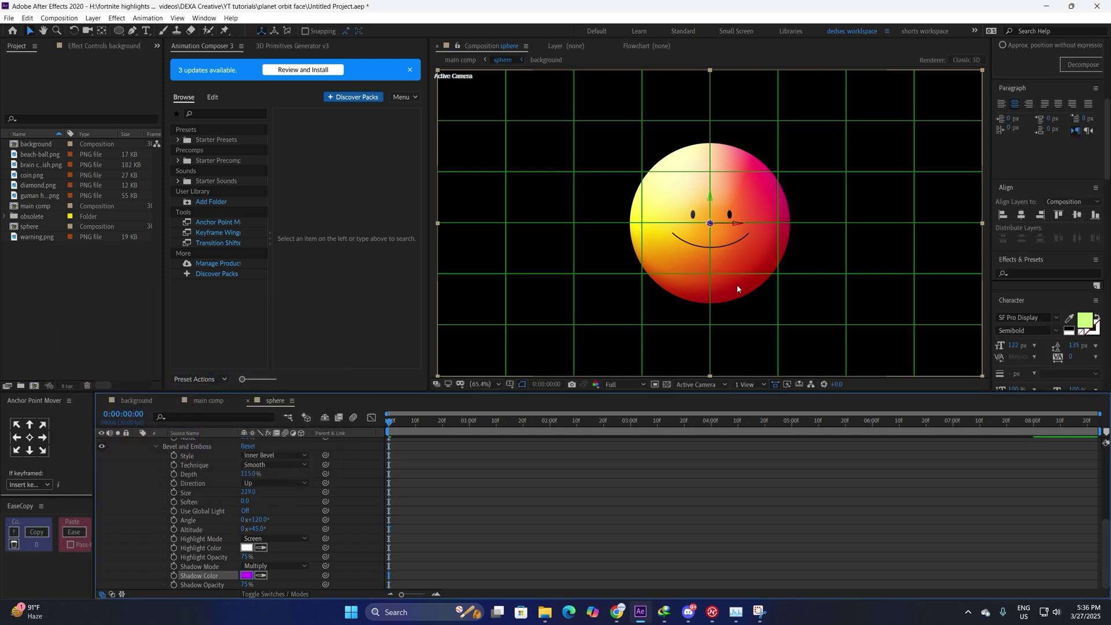
# Add a Gradient Overlay layer style to the background layer and set its blend mode to Overlay
pyautogui.moveTo(1103, 530); pyautogui.dragTo(1102, 459)
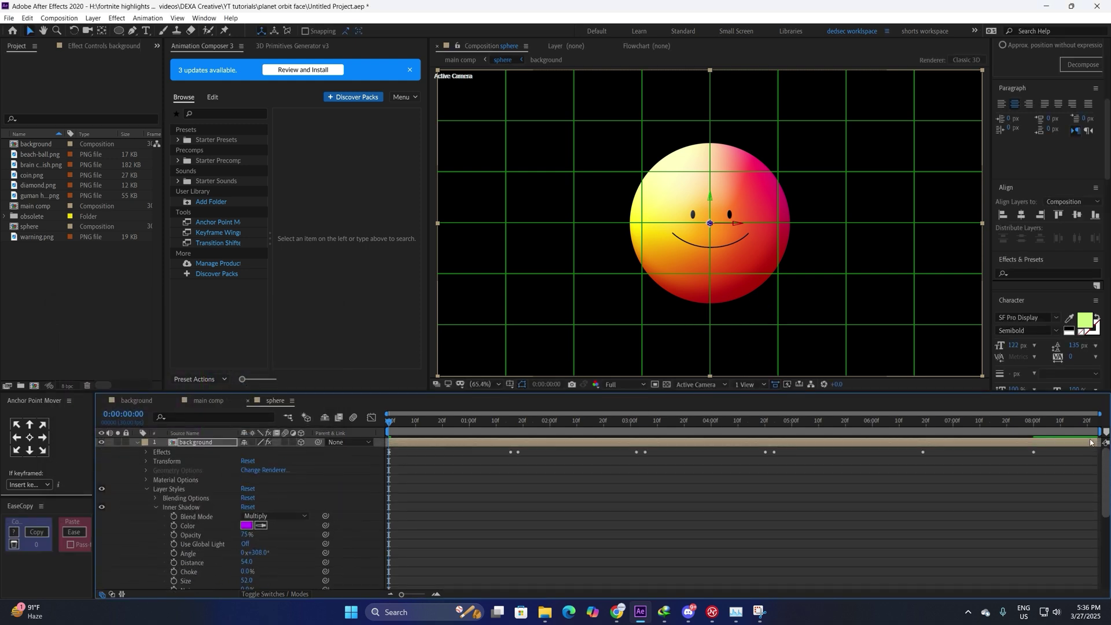
pyautogui.rightClick(198, 441)
pyautogui.moveTo(278, 291)
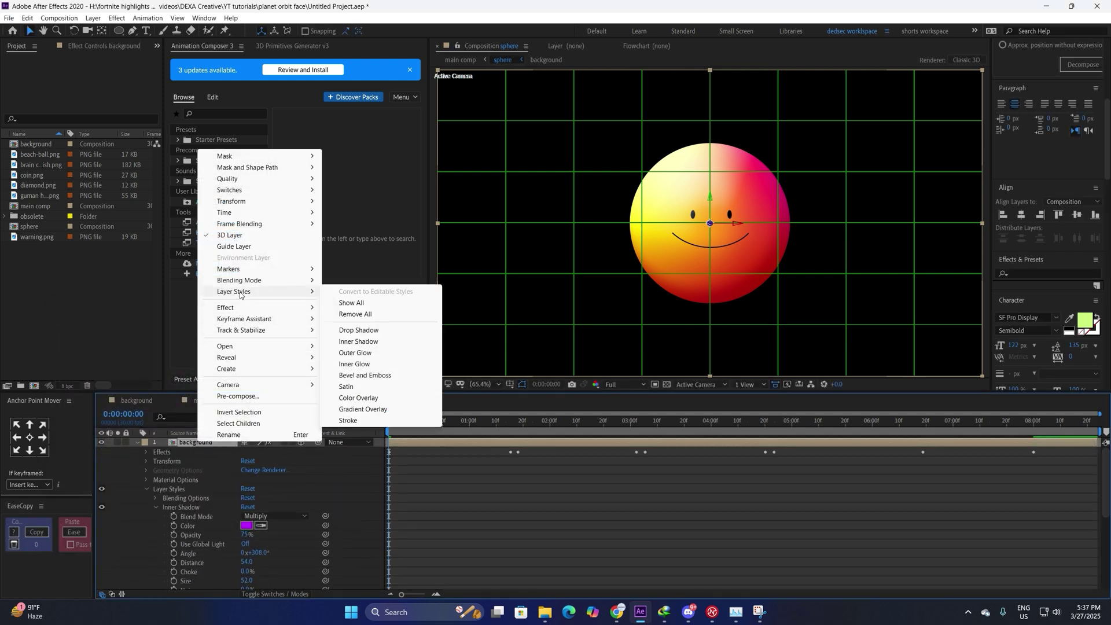
pyautogui.click(363, 410)
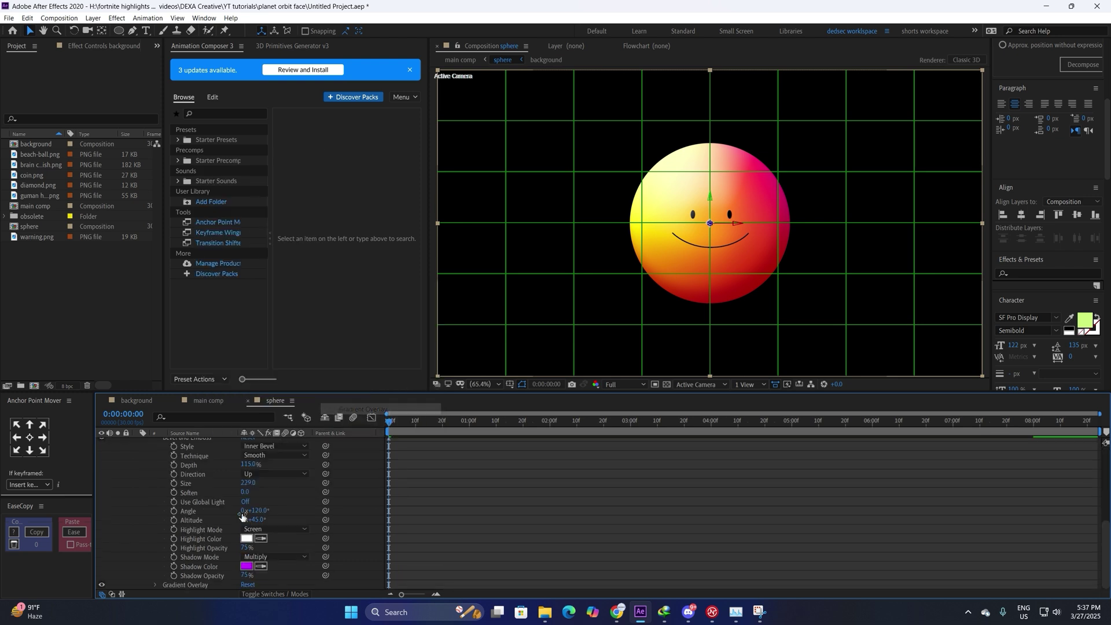
pyautogui.click(155, 586)
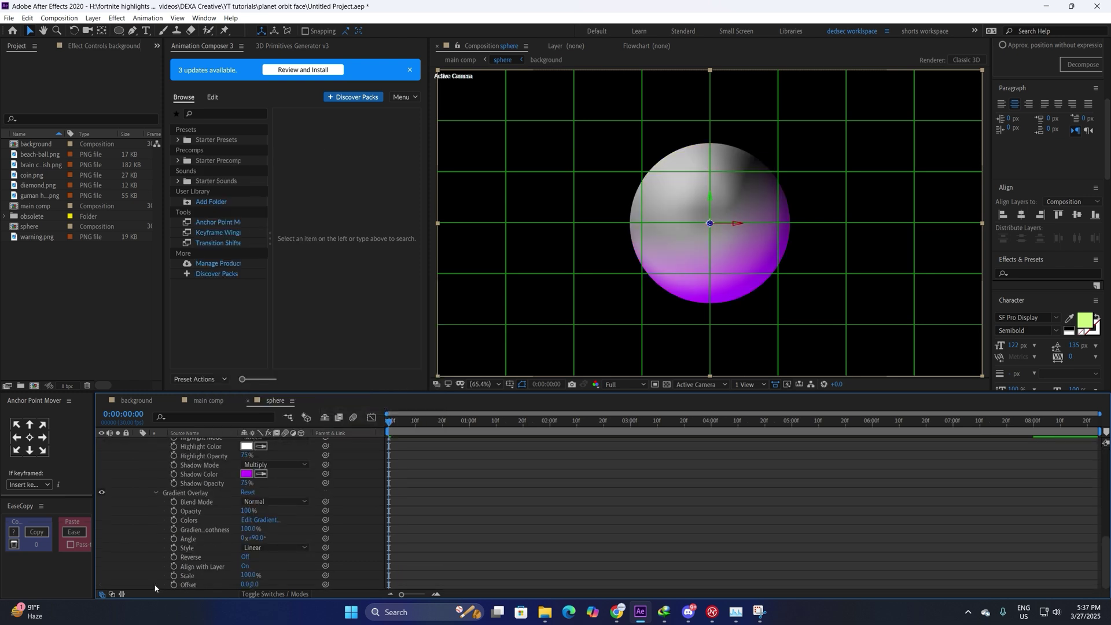
pyautogui.click(252, 502)
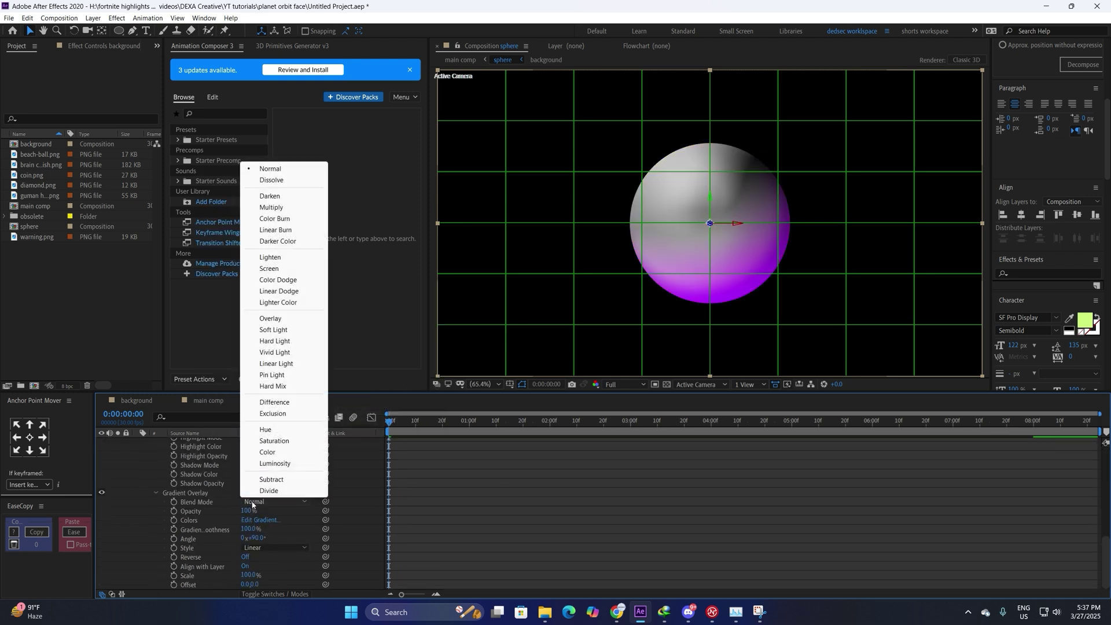
pyautogui.click(270, 318)
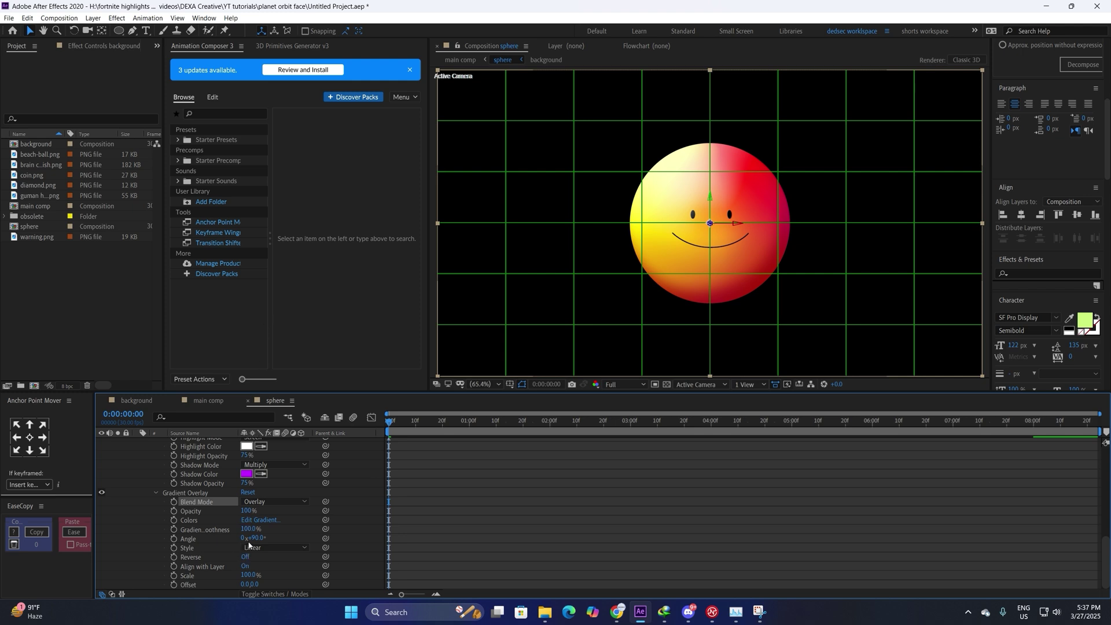
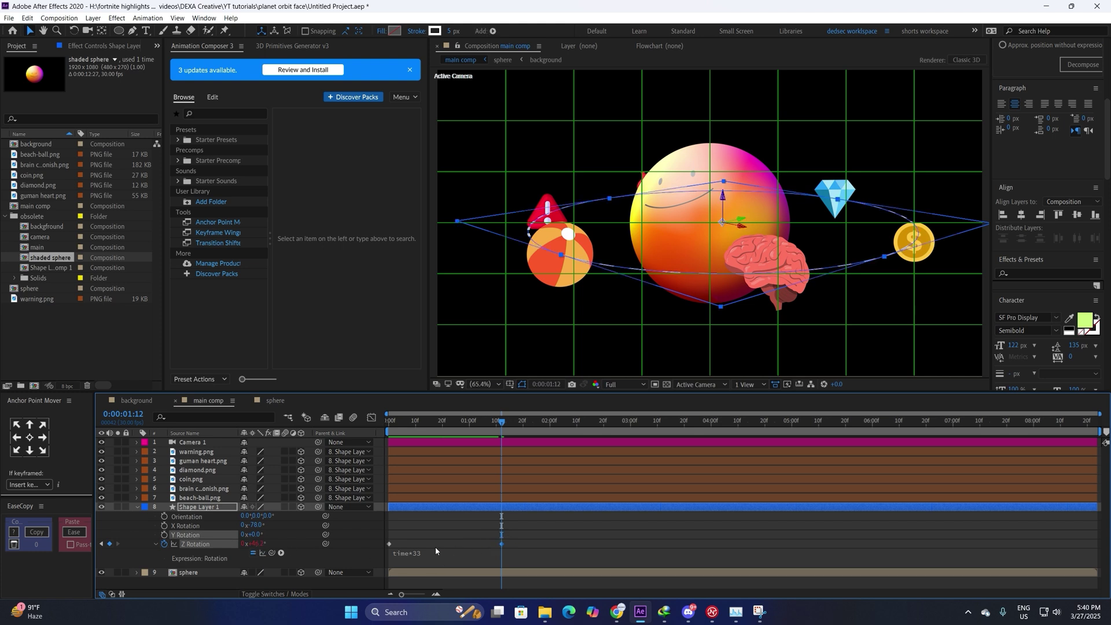
# Extend the ring shape layer's Z Rotation expression to time*33+value, with the playhead at the start of the composition
pyautogui.click(438, 547)
pyautogui.moveTo(399, 423); pyautogui.dragTo(387, 426)
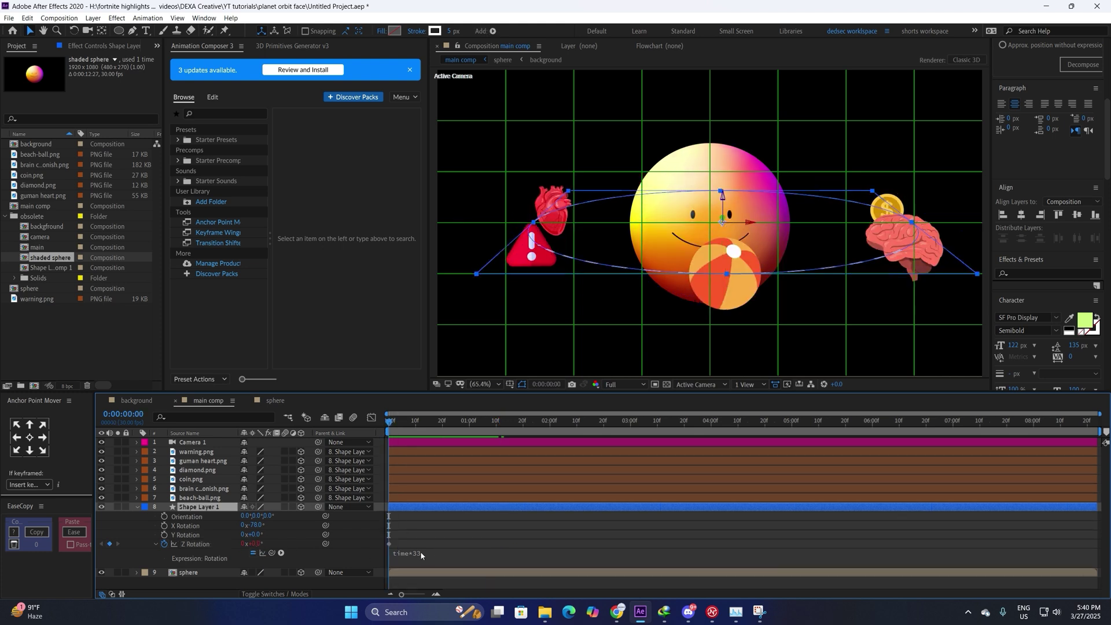
pyautogui.click(430, 554)
pyautogui.click(446, 553)
pyautogui.write('+valu')
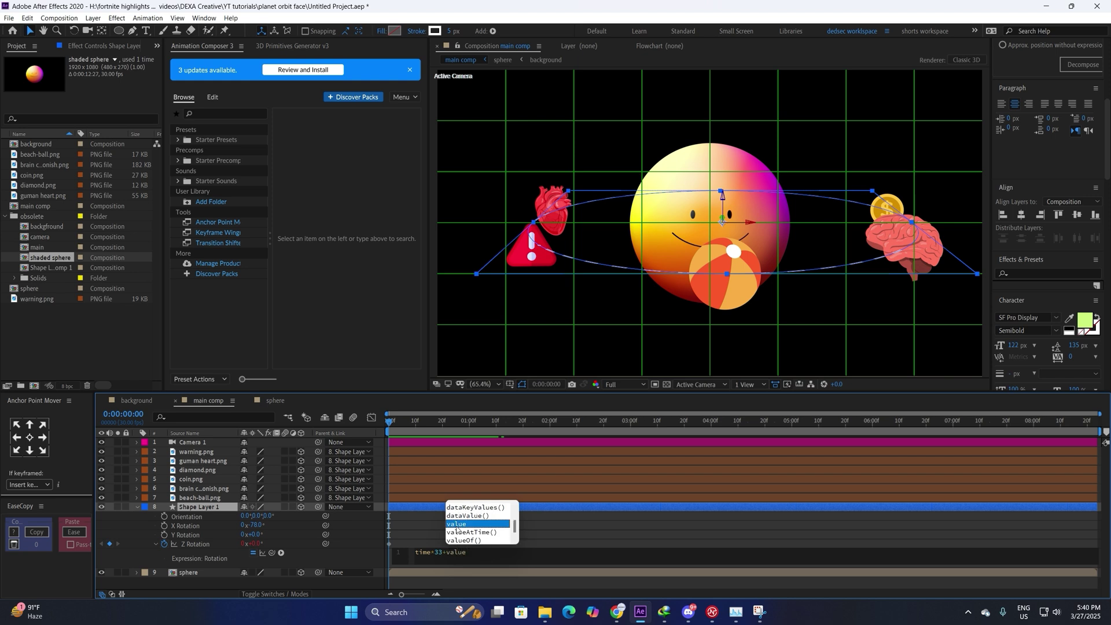
pyautogui.write('e')
pyautogui.click(457, 525)
pyautogui.click(433, 532)
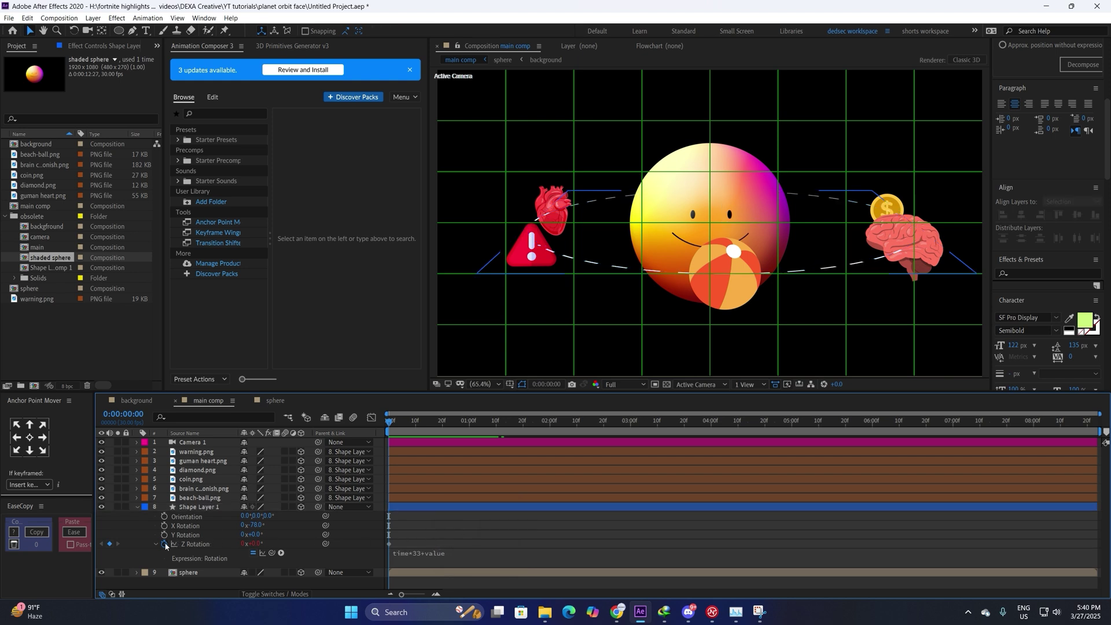
# Increase the ring's Z Rotation in a second keyframe and place that keyframe at 0:00:02:00
pyautogui.click(493, 424)
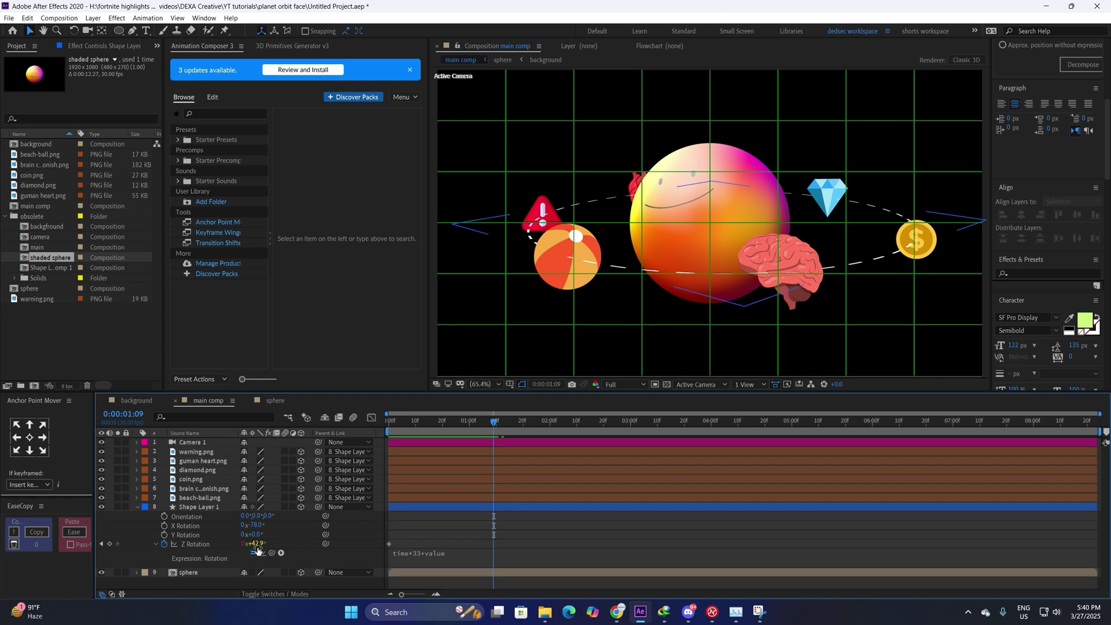
pyautogui.moveTo(257, 544); pyautogui.dragTo(284, 544)
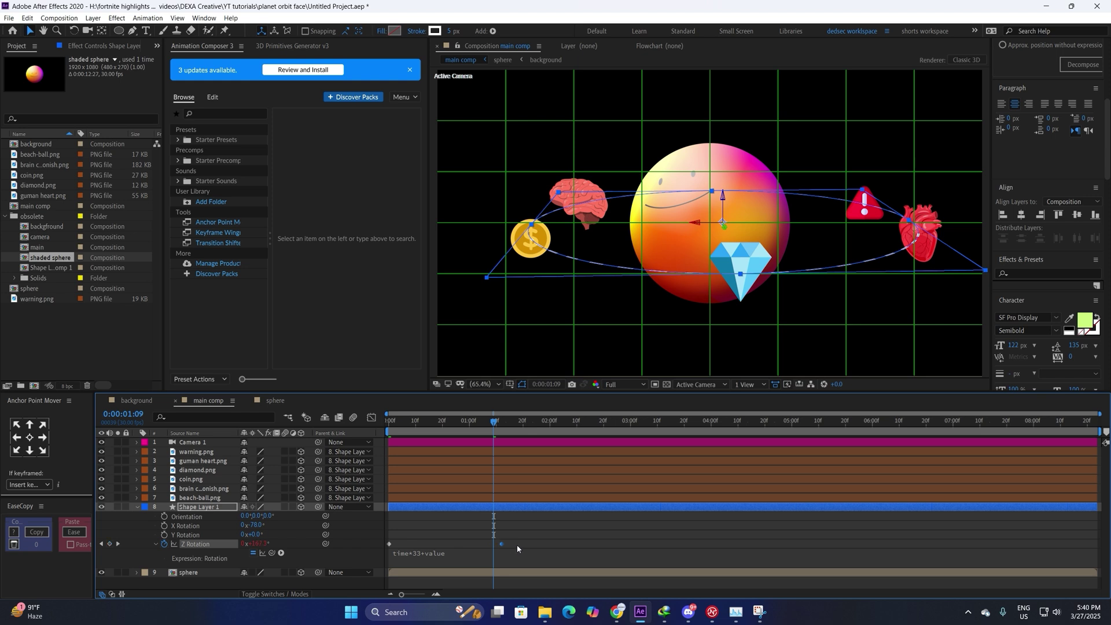
pyautogui.moveTo(516, 544); pyautogui.dragTo(534, 544)
pyautogui.click(550, 428)
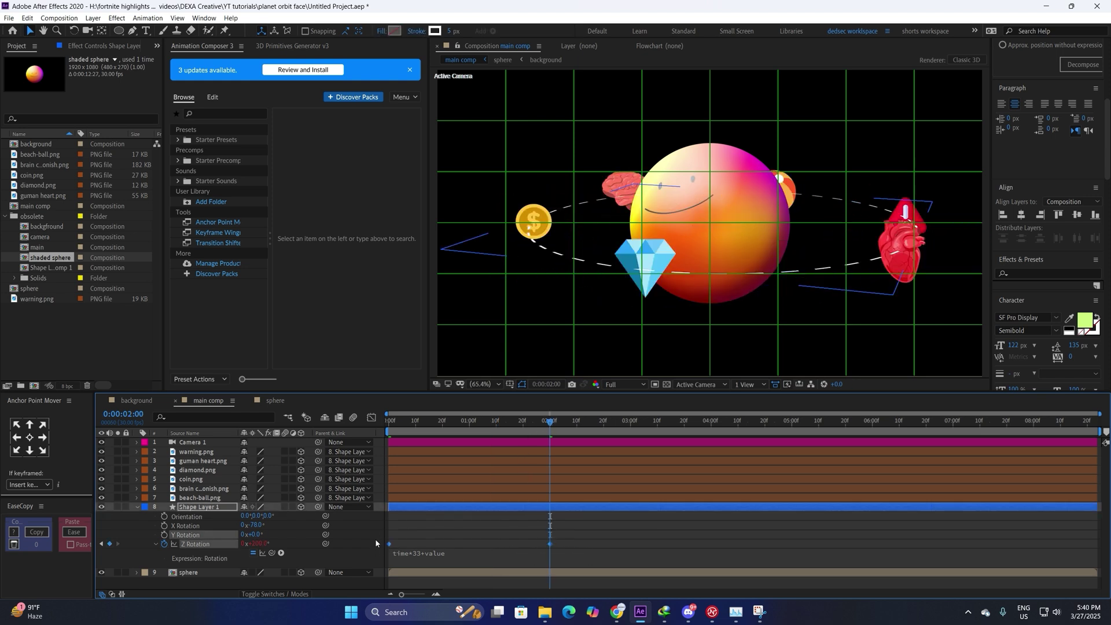
# Shape the Z Rotation speed curve so the ring starts fast and slows down by 0:00:02:00, and preview it
pyautogui.click(371, 417)
pyautogui.moveTo(579, 530); pyautogui.dragTo(391, 563)
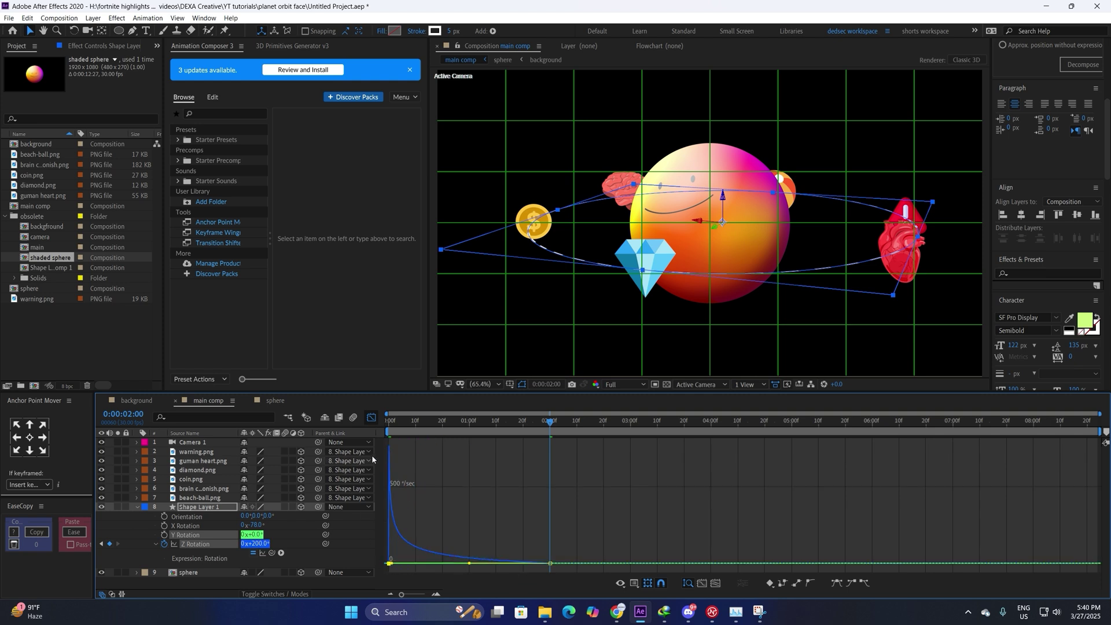
pyautogui.click(372, 417)
pyautogui.click(387, 421)
pyautogui.press('space')
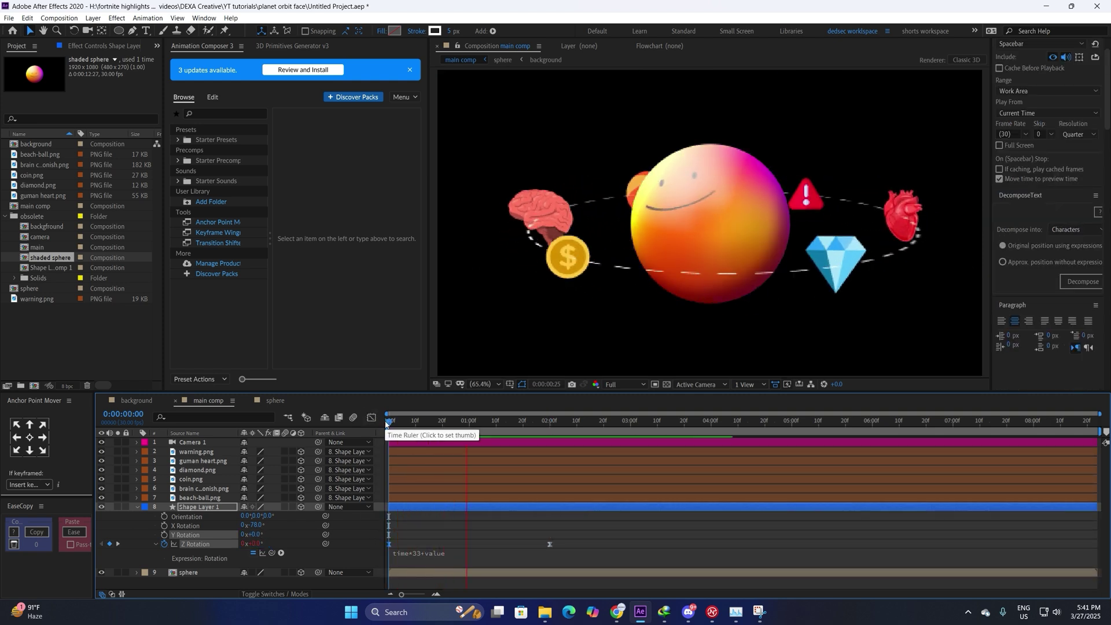
# Animate the ring's Y Rotation from 0° at the start to -12° at 0:00:02:00, apply the copied easing, and preview it
pyautogui.click(164, 535)
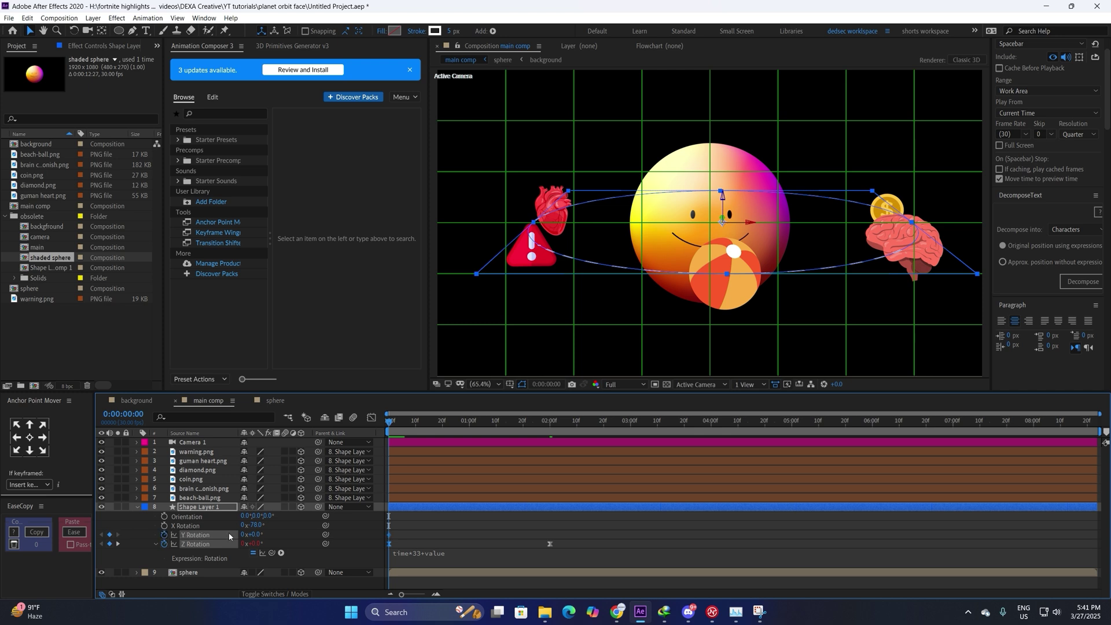
pyautogui.click(390, 535)
pyautogui.click(549, 425)
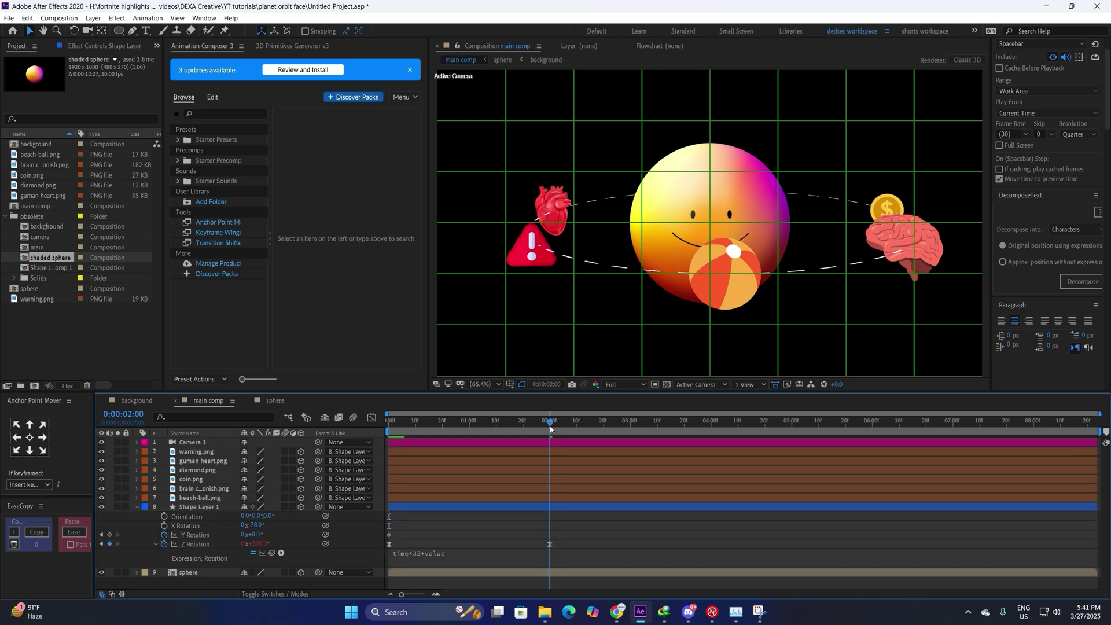
pyautogui.moveTo(255, 535); pyautogui.dragTo(248, 534)
pyautogui.click(356, 546)
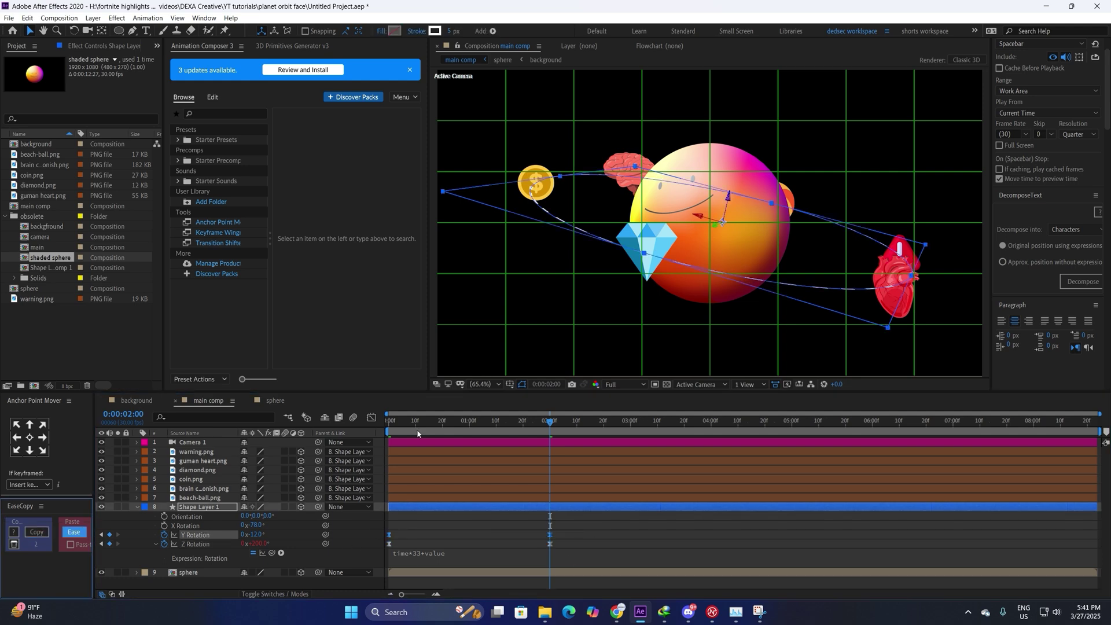
pyautogui.press('space')
# Hold the ring's Y Rotation with a keyframe just after two seconds, raise it to about 7° at 0:00:03:20, and preview the curve
pyautogui.click(561, 422)
pyautogui.click(110, 535)
pyautogui.moveTo(253, 534); pyautogui.dragTo(258, 536)
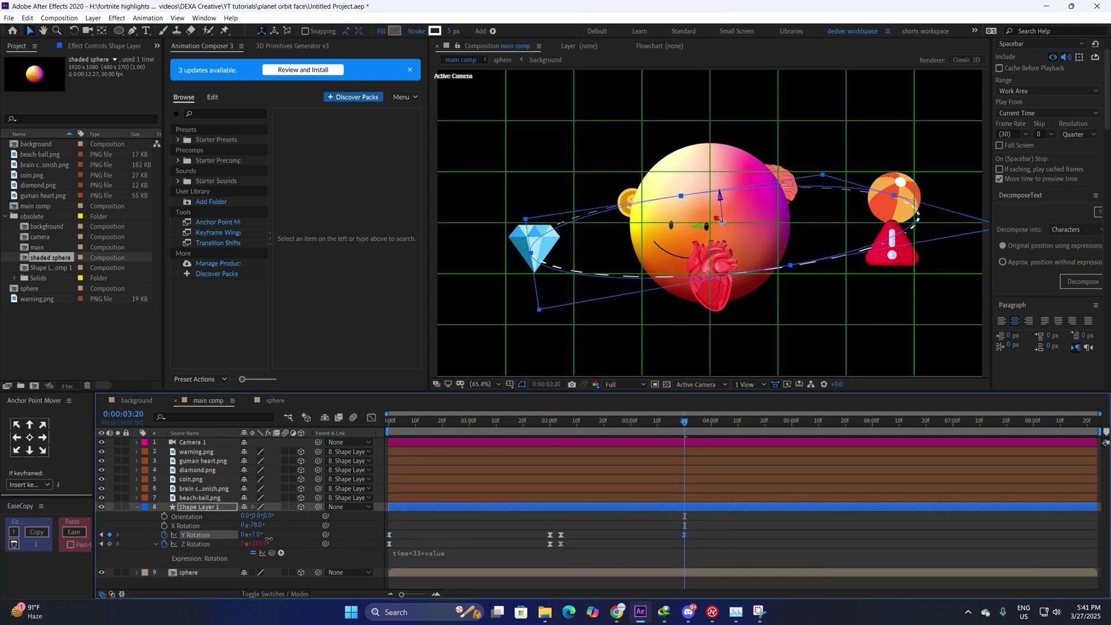
pyautogui.click(371, 417)
pyautogui.hotkey('shift', 'F3')
pyautogui.press('space')
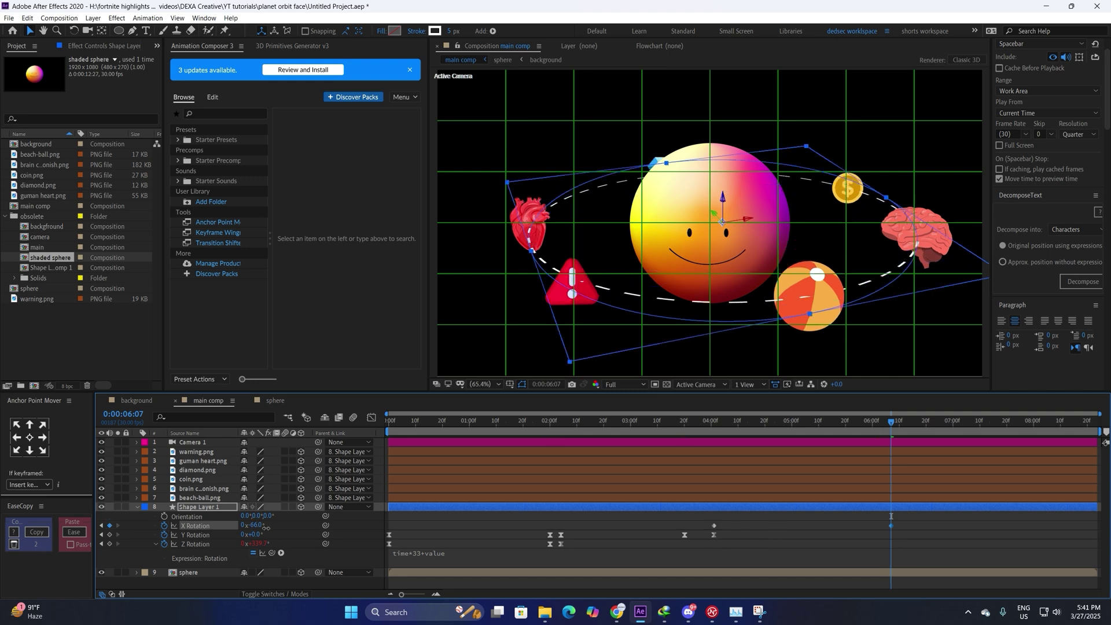
# Ease the ring's X Rotation change to -65° between 0:00:04:01 and 0:00:06:07 and play it back
pyautogui.click(715, 427)
pyautogui.click(715, 427)
pyautogui.press('space')
pyautogui.press('space')
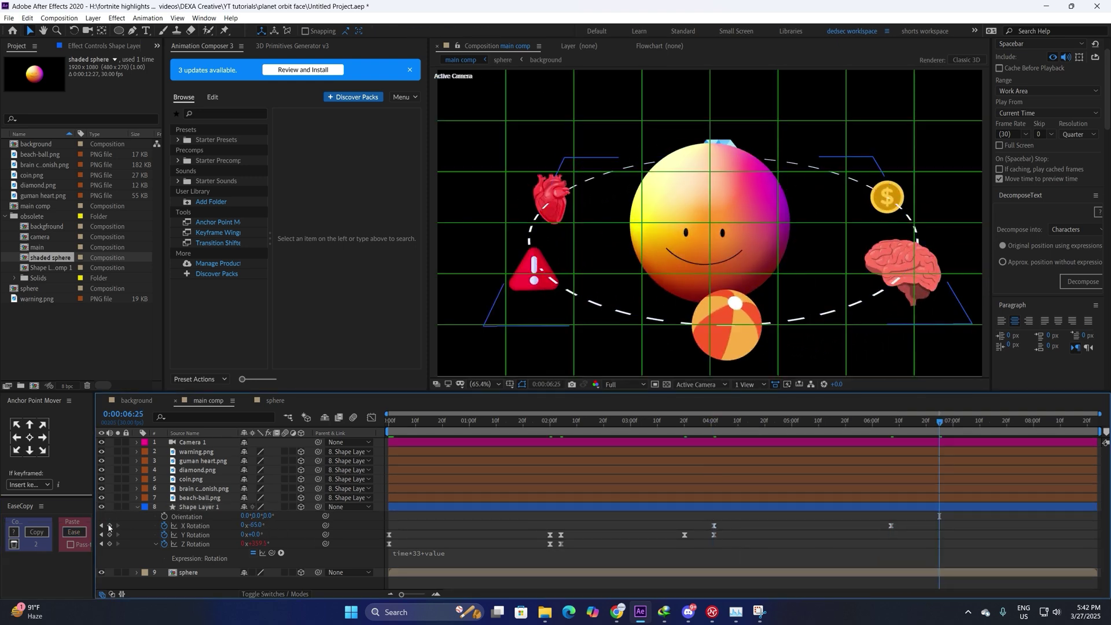
# Hold X and Y Rotation with keyframes at 0:00:06:25, and keyframe both on the last frame with X Rotation at -78°
pyautogui.click(109, 525)
pyautogui.click(110, 535)
pyautogui.press('End')
pyautogui.click(109, 535)
pyautogui.keyDown('shift'); pyautogui.click(195, 525); pyautogui.keyUp('shift')
pyautogui.click(926, 427)
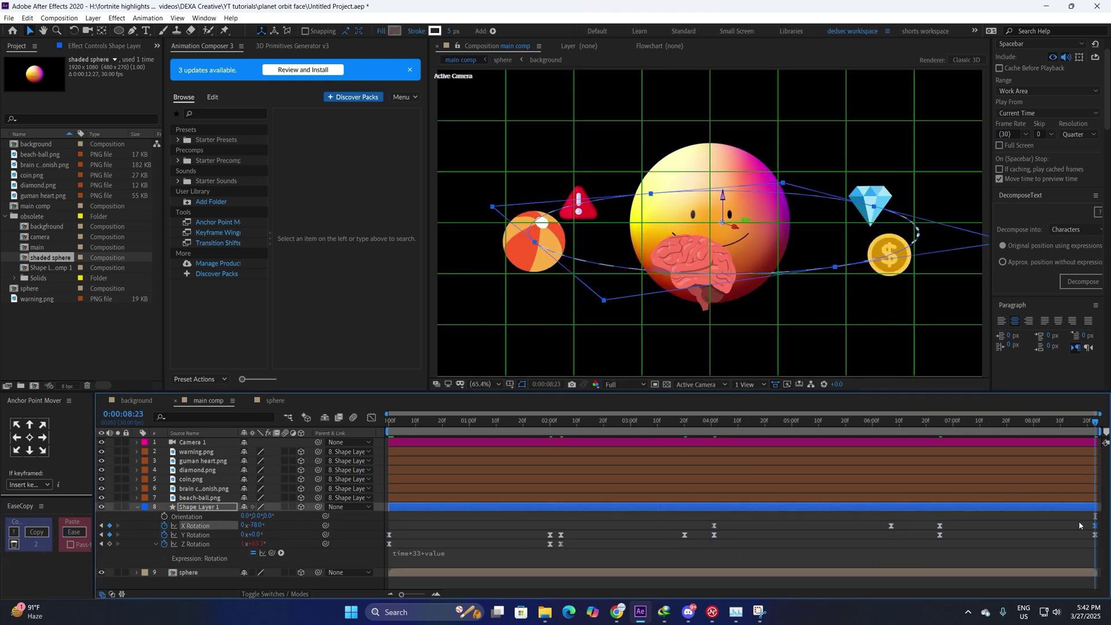
# Smooth the X and Y Rotation speed curves around 0:00:04:01 in the graph editor and preview the motion
pyautogui.hotkey('shift', 'F3')
pyautogui.press('space')
pyautogui.moveTo(704, 495); pyautogui.dragTo(737, 519)
pyautogui.press('F9')
pyautogui.moveTo(732, 476); pyautogui.dragTo(831, 475)
pyautogui.moveTo(773, 476); pyautogui.dragTo(750, 469)
pyautogui.click(715, 427)
pyautogui.press('space')
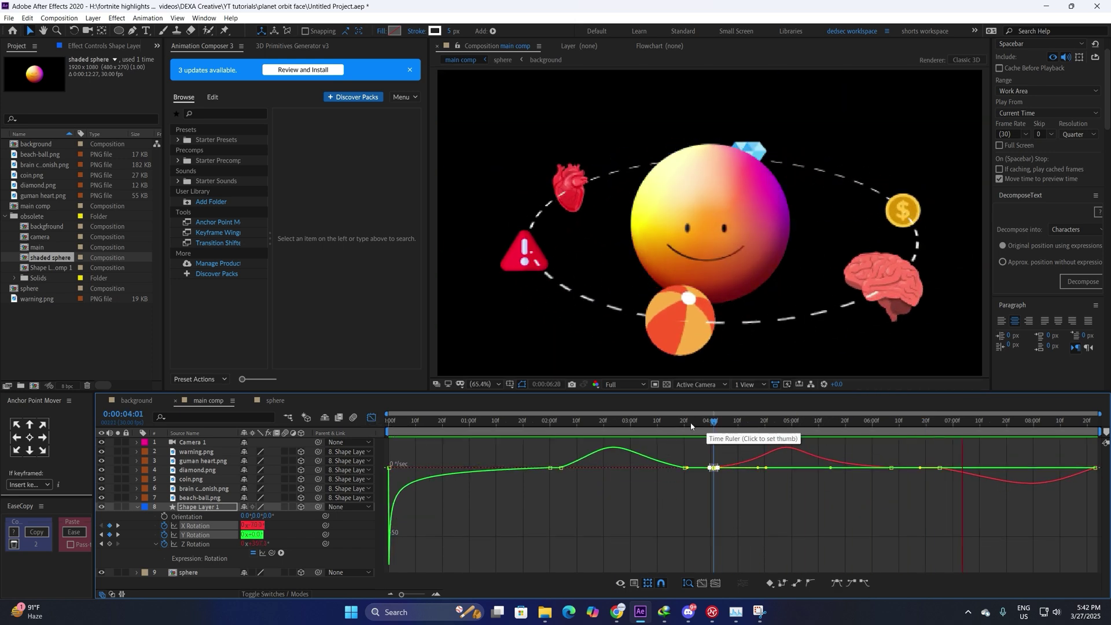
pyautogui.press('space')
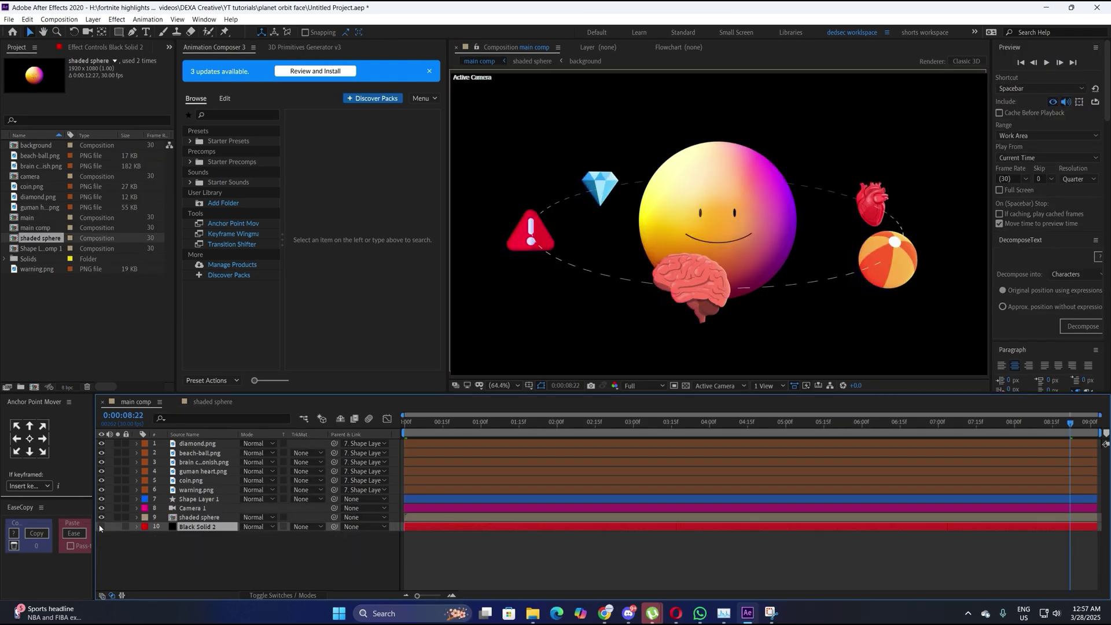
# Make the Black Solid 2 layer visible and select its 4-Color Gradient effect
pyautogui.click(101, 526)
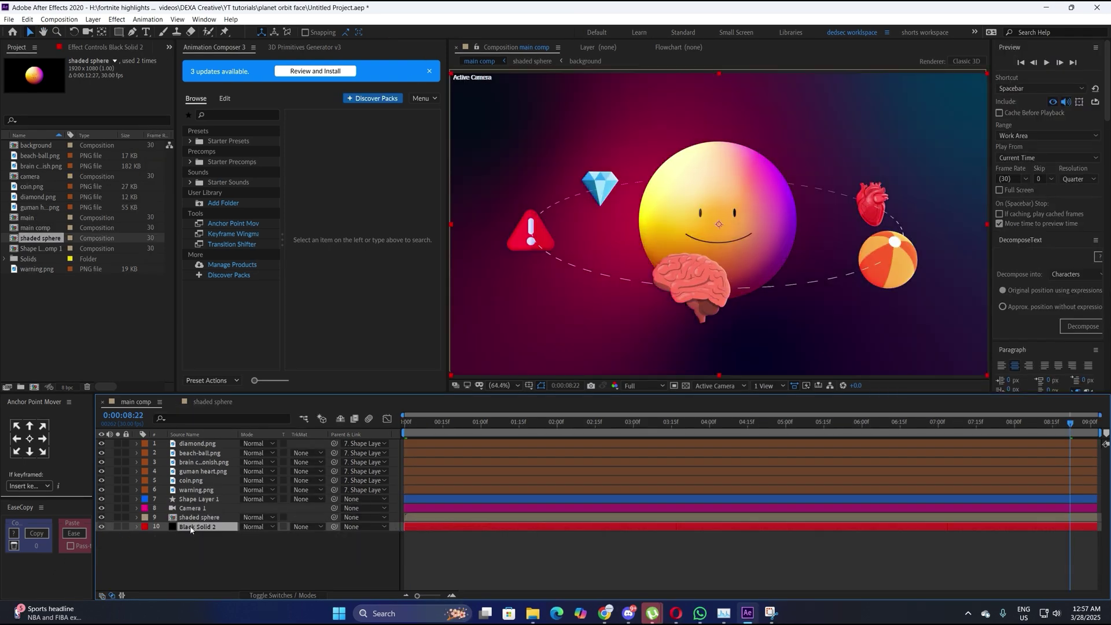
pyautogui.click(91, 48)
pyautogui.click(50, 70)
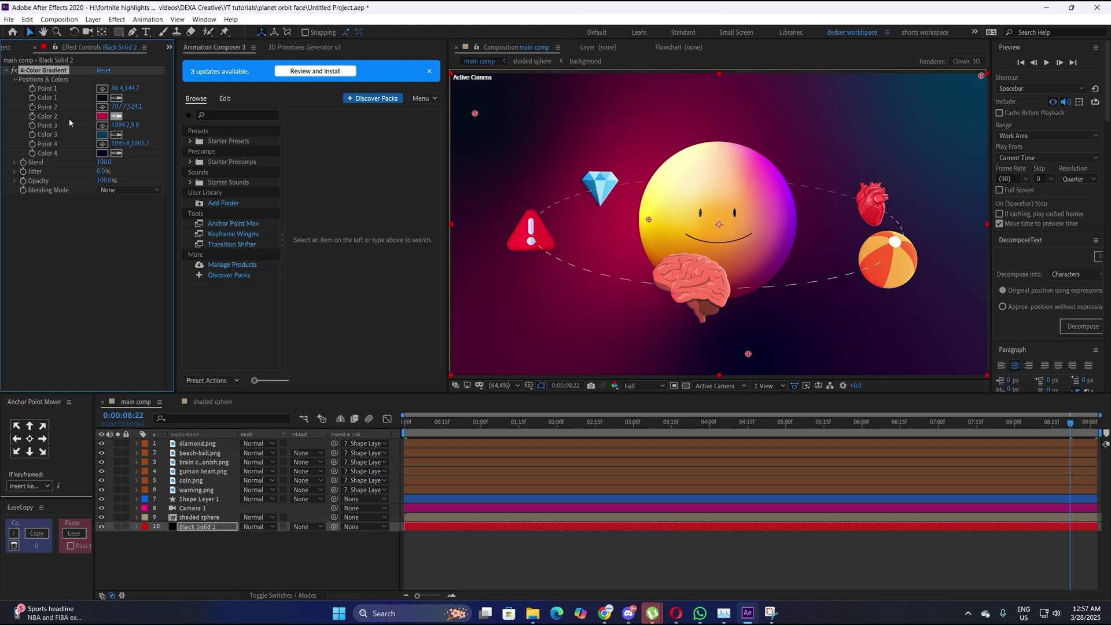
pyautogui.click(103, 116)
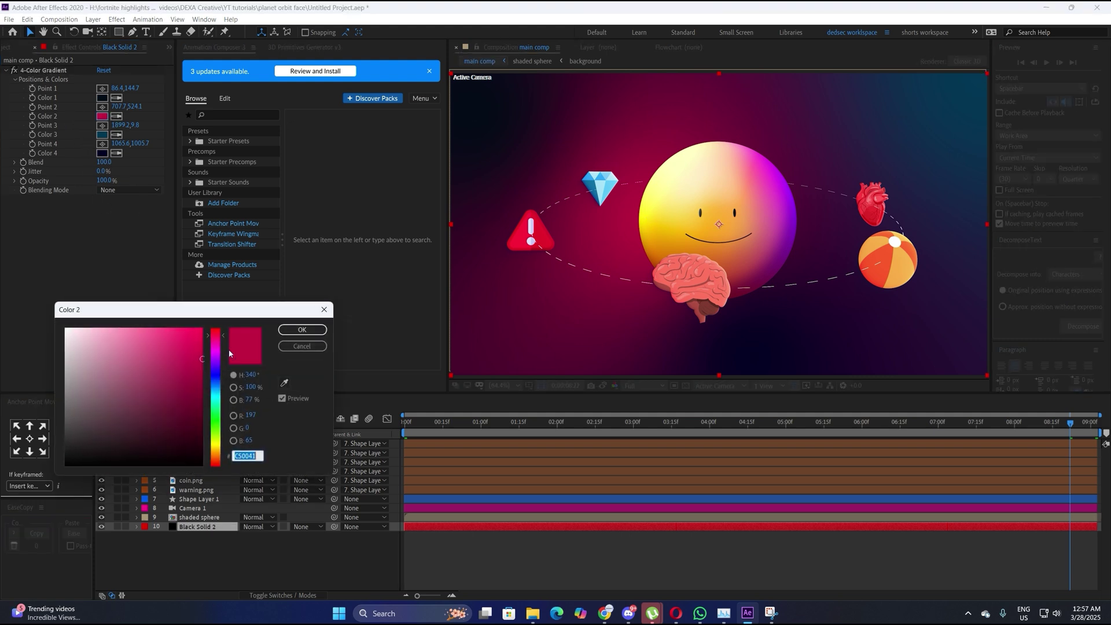
pyautogui.moveTo(198, 362); pyautogui.dragTo(203, 411)
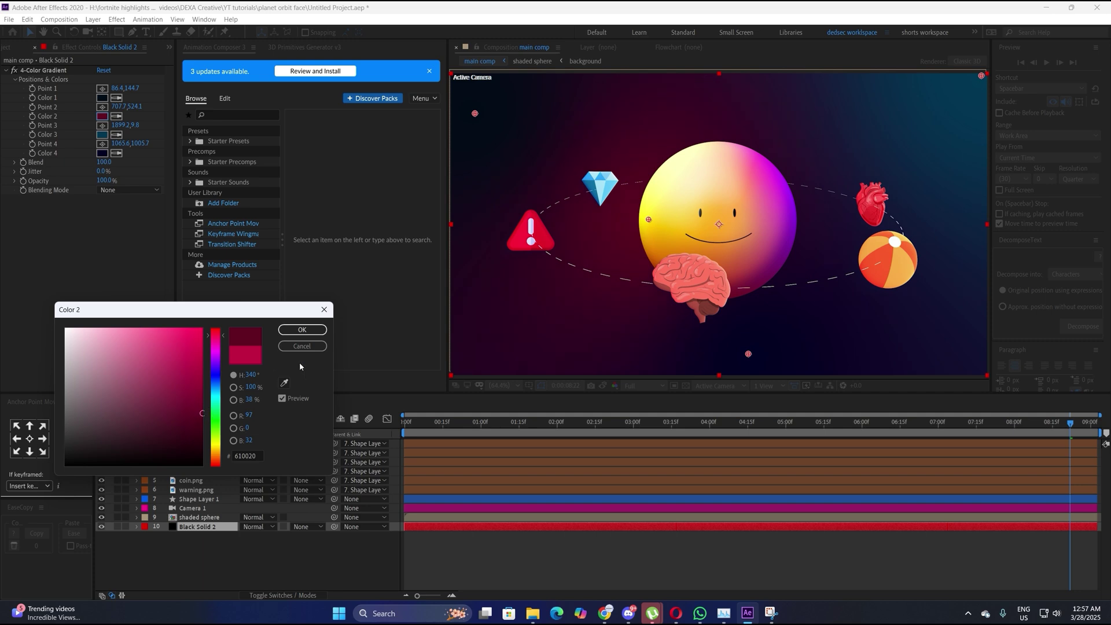
pyautogui.click(302, 345)
# Move the 4-Color Gradient's Point 2 to 724.7, 496.1 and duplicate the Black Solid 2 layer
pyautogui.click(68, 70)
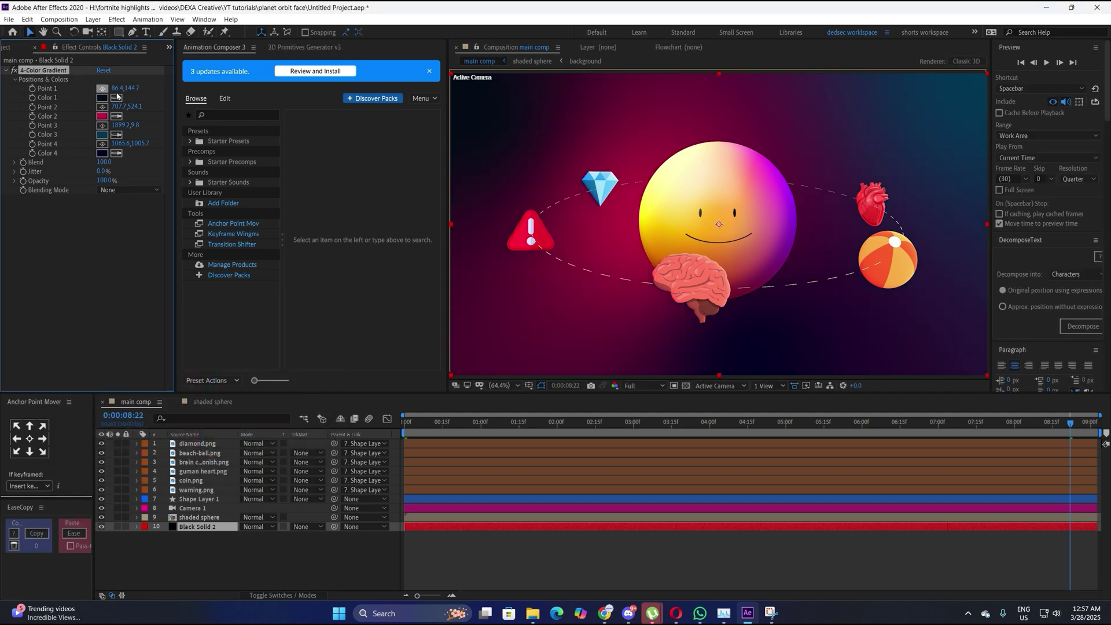
pyautogui.moveTo(650, 221); pyautogui.dragTo(655, 212)
pyautogui.click(515, 527)
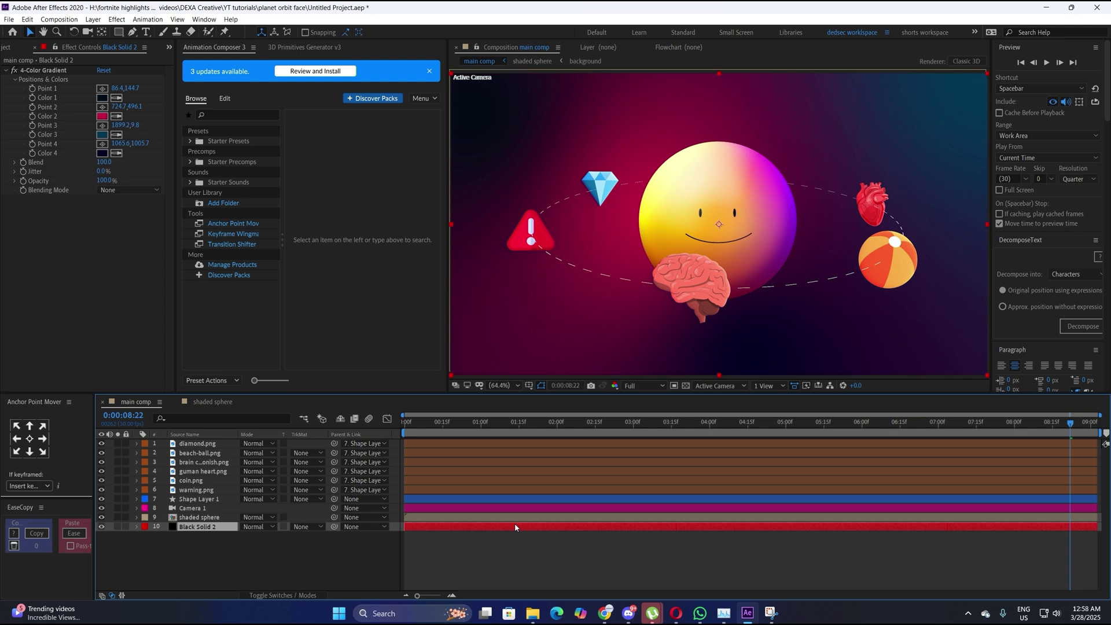
pyautogui.hotkey('ctrl', 'd')
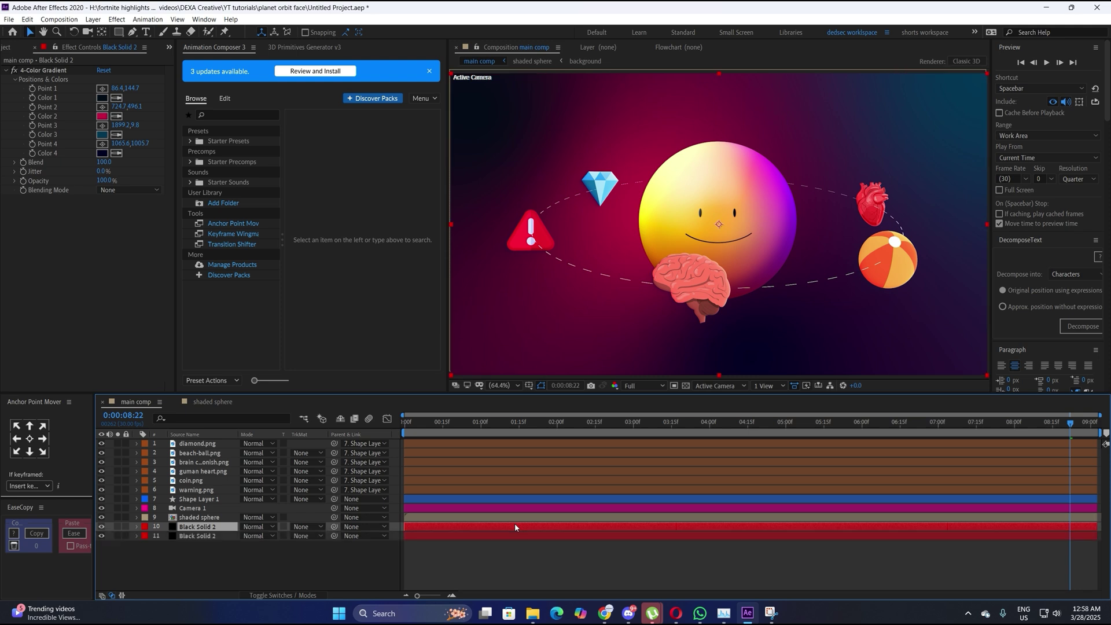
# Recolour the duplicate's 4-Color Gradient with Color 2 as pink FF6A9B and Color 1 as pale blue E0F1FF
pyautogui.click(106, 117)
pyautogui.click(145, 328)
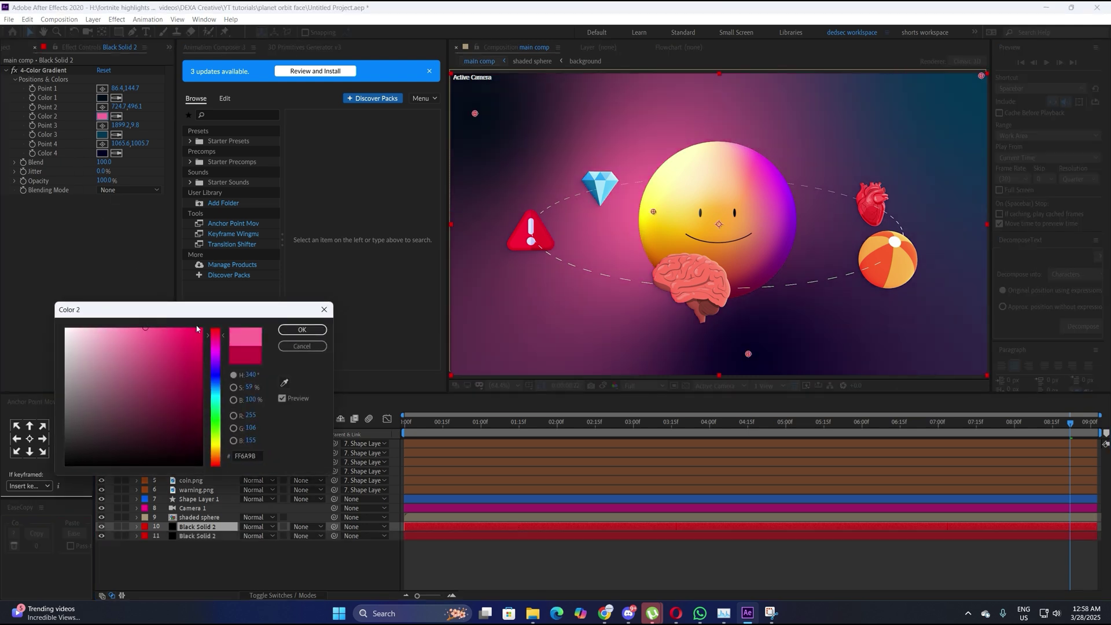
pyautogui.click(301, 330)
pyautogui.click(102, 98)
pyautogui.click(81, 327)
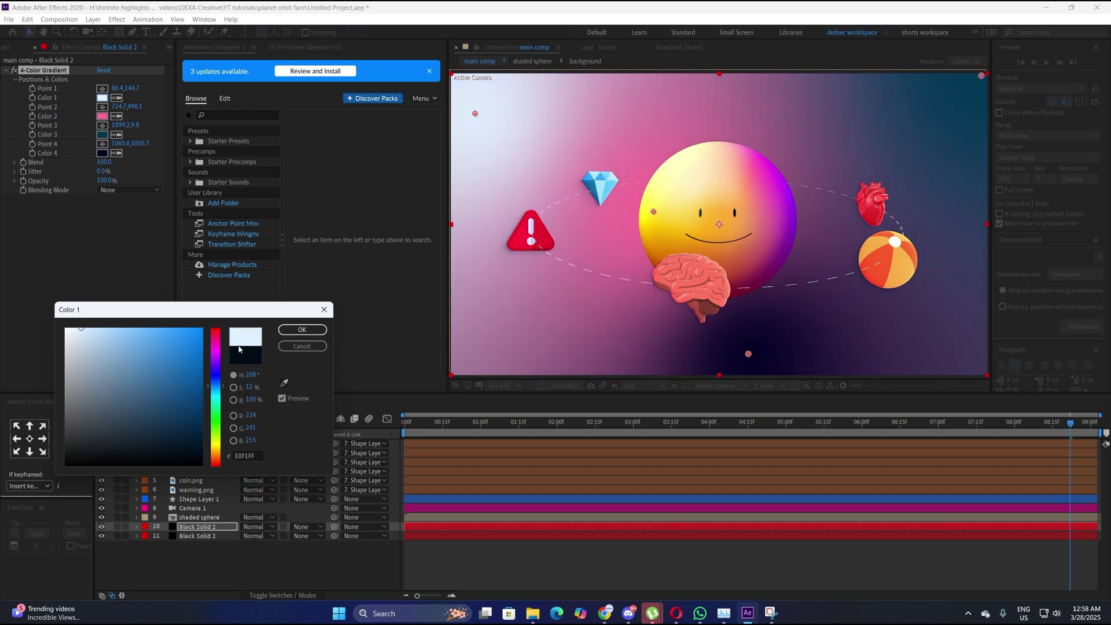
pyautogui.click(302, 329)
# Set the gradient's Color 3 to a brighter teal and Color 4 to a pale lavender
pyautogui.click(102, 134)
pyautogui.moveTo(151, 368); pyautogui.dragTo(191, 402)
pyautogui.click(302, 329)
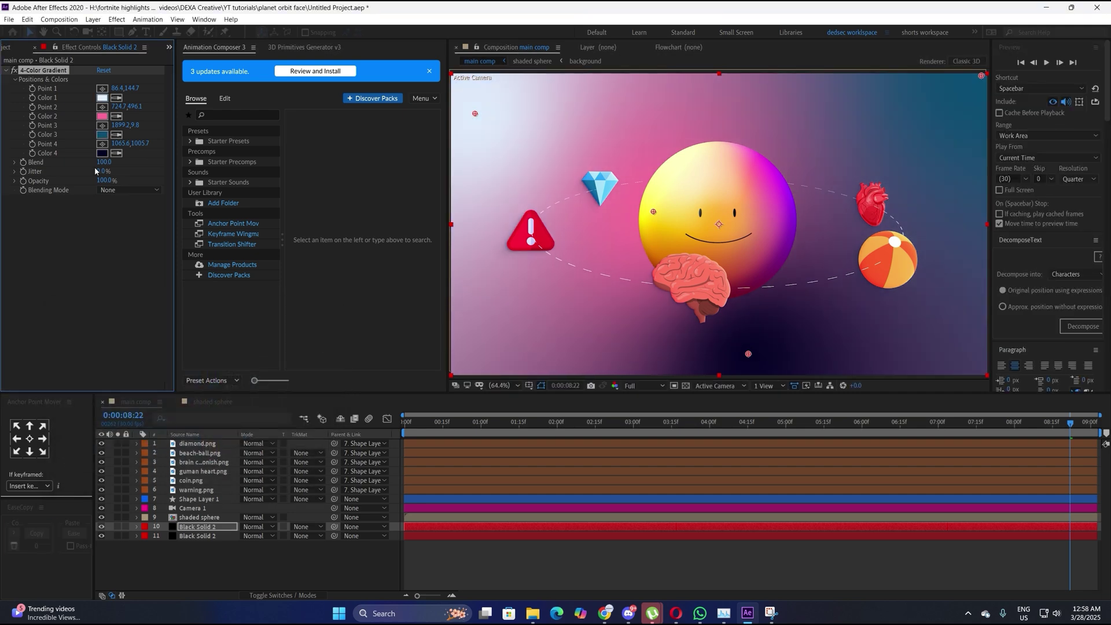
pyautogui.click(101, 152)
pyautogui.click(88, 327)
pyautogui.click(302, 330)
# Apply CC Ball Action to the duplicated solid, with Scatter at 181 and Grid Spacing at 15
pyautogui.hotkey('ctrl', 'space')
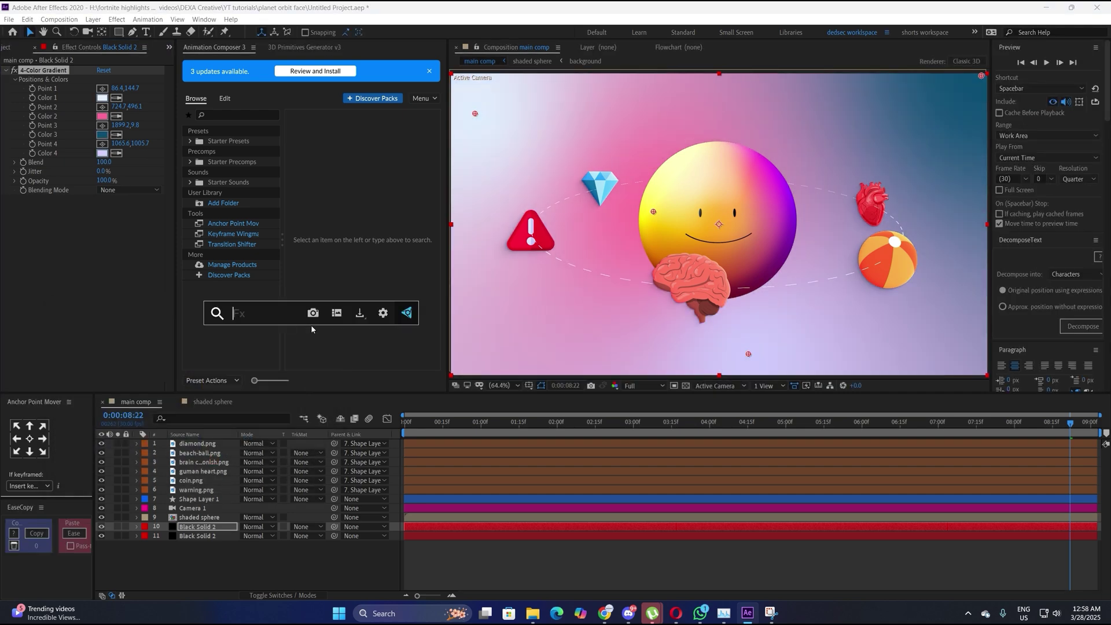
pyautogui.write('ball')
pyautogui.click(284, 346)
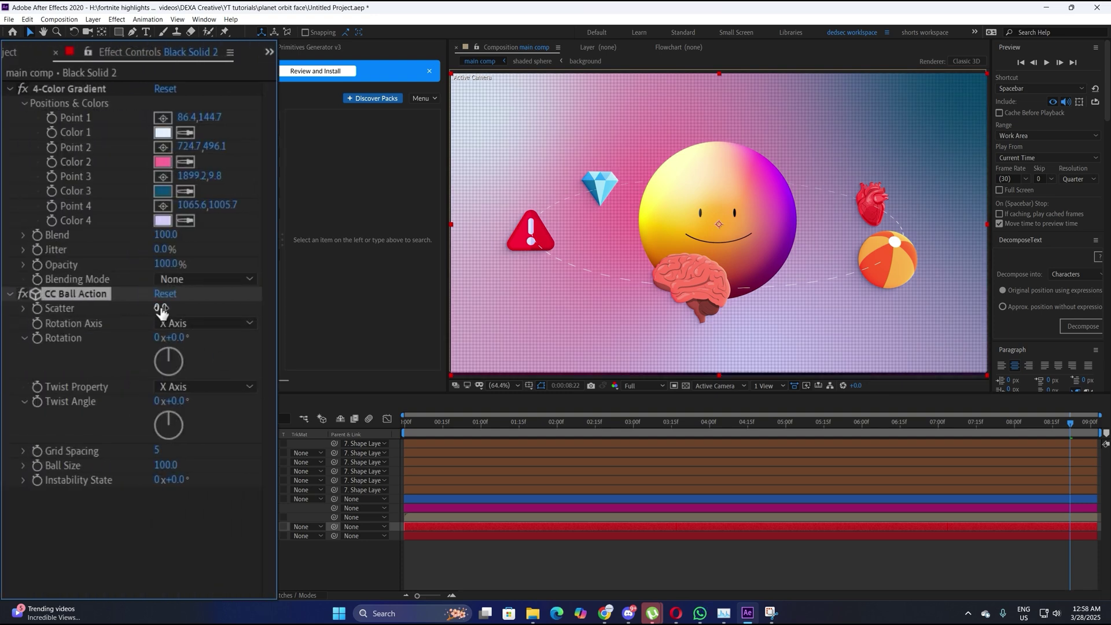
pyautogui.moveTo(162, 312); pyautogui.dragTo(266, 311)
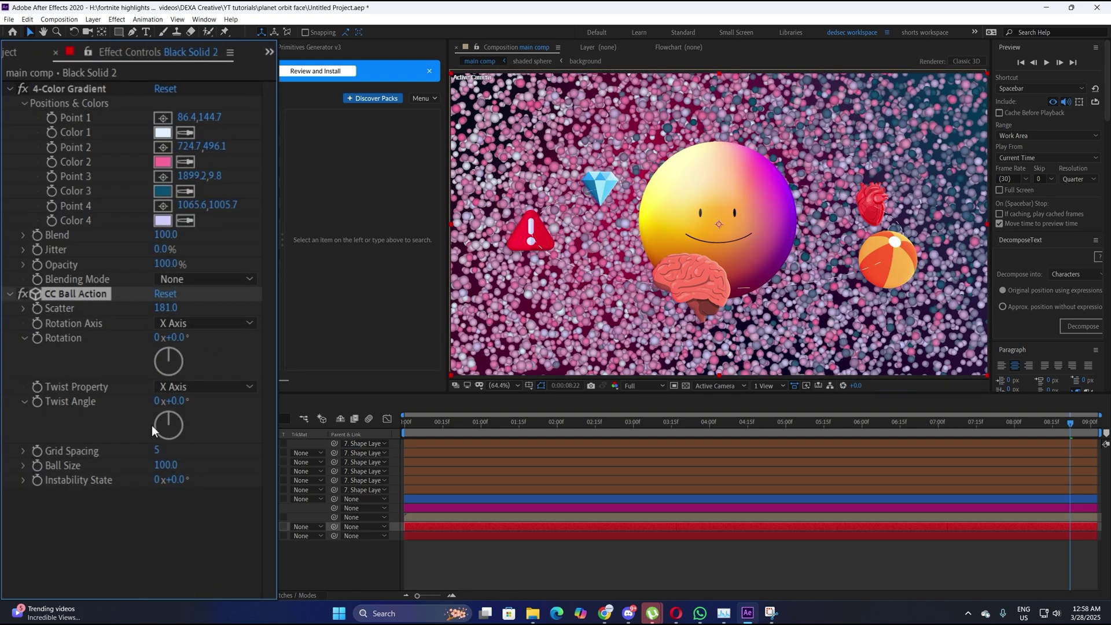
pyautogui.moveTo(157, 450); pyautogui.dragTo(162, 463)
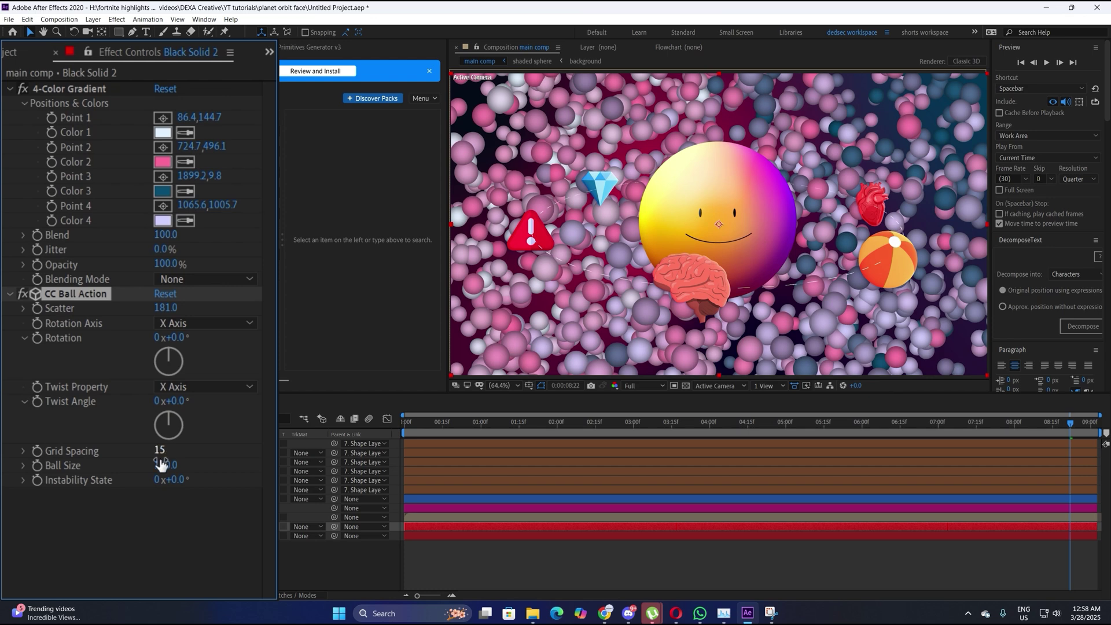
# Shrink the balls into small stars with Ball Size 4.2 and spread them with Scatter 600
pyautogui.click(164, 466)
pyautogui.write('2')
pyautogui.press('Return')
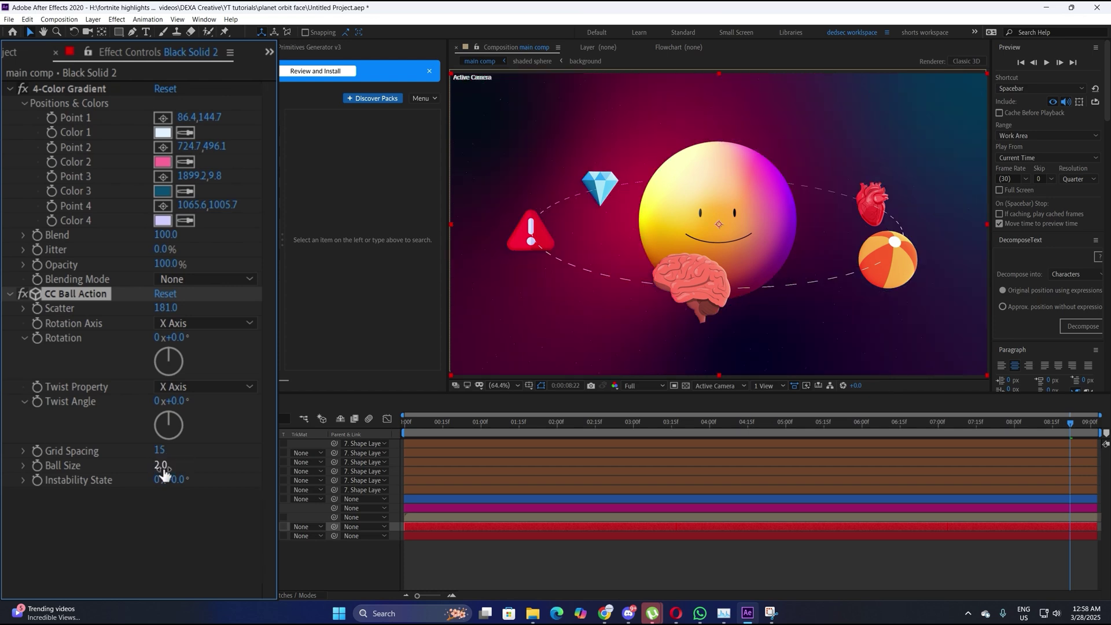
pyautogui.moveTo(163, 473); pyautogui.dragTo(189, 468)
pyautogui.moveTo(166, 308); pyautogui.dragTo(196, 308)
pyautogui.moveTo(281, 213); pyautogui.dragTo(330, 212)
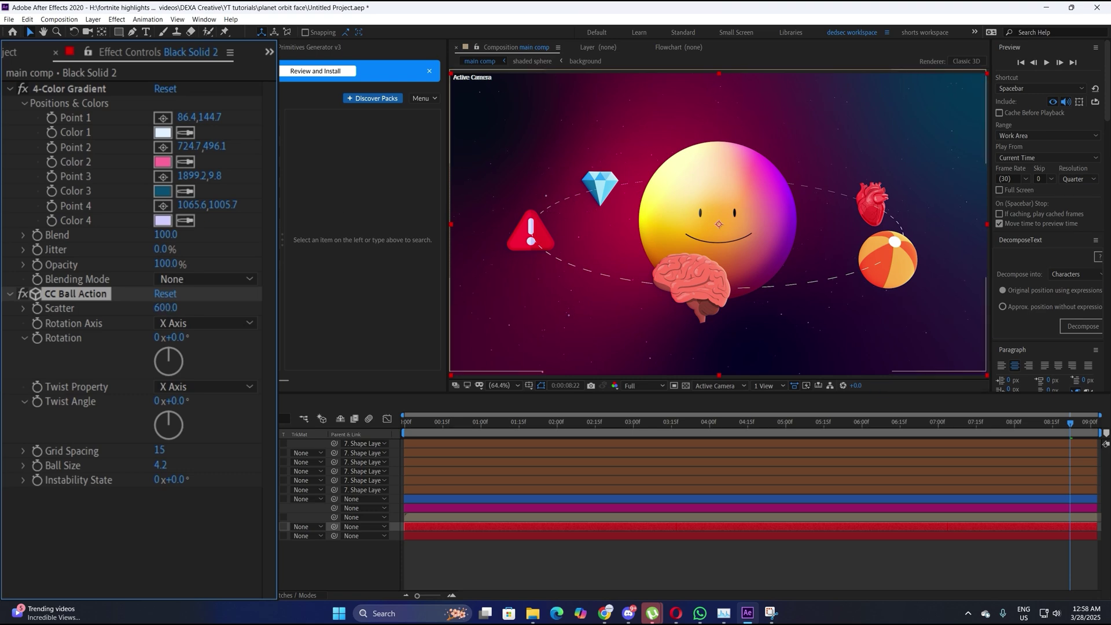
# Set the star layer's opacity to 80% and keyframe Instability State from 0° near the start to 100° at the end
pyautogui.press('t')
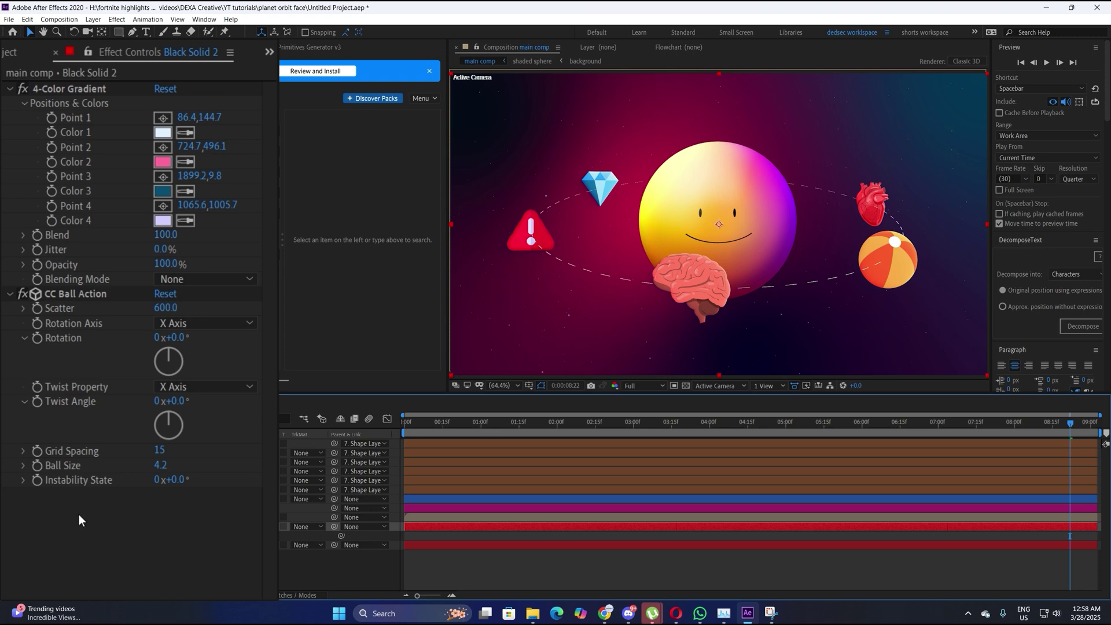
pyautogui.click(72, 545)
pyautogui.click(37, 480)
pyautogui.press('`')
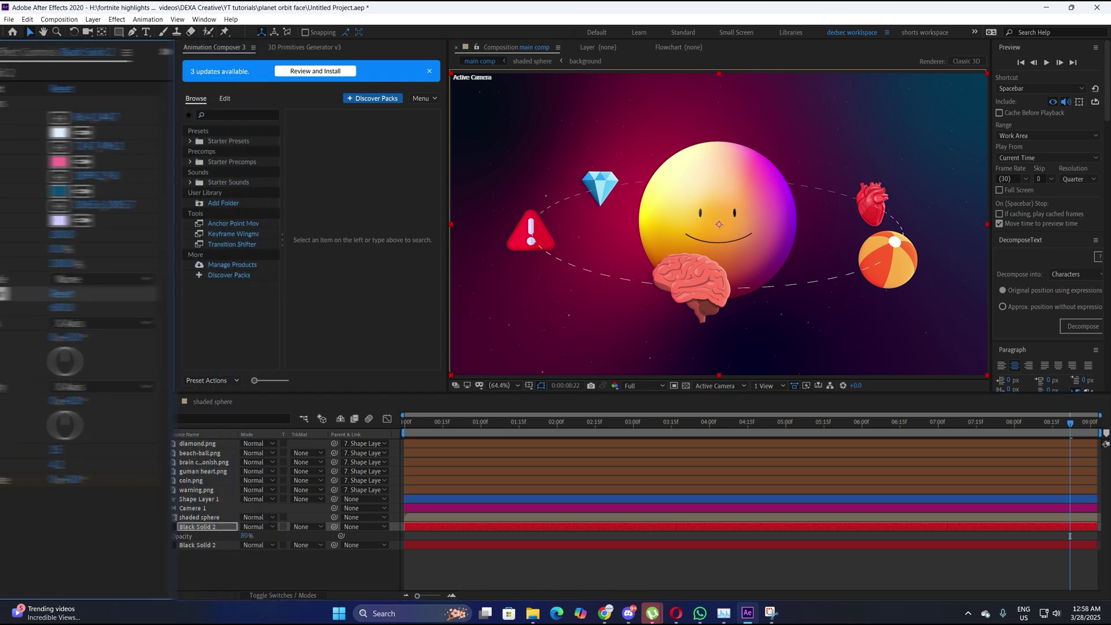
pyautogui.moveTo(1069, 547); pyautogui.dragTo(409, 556)
pyautogui.write('1')
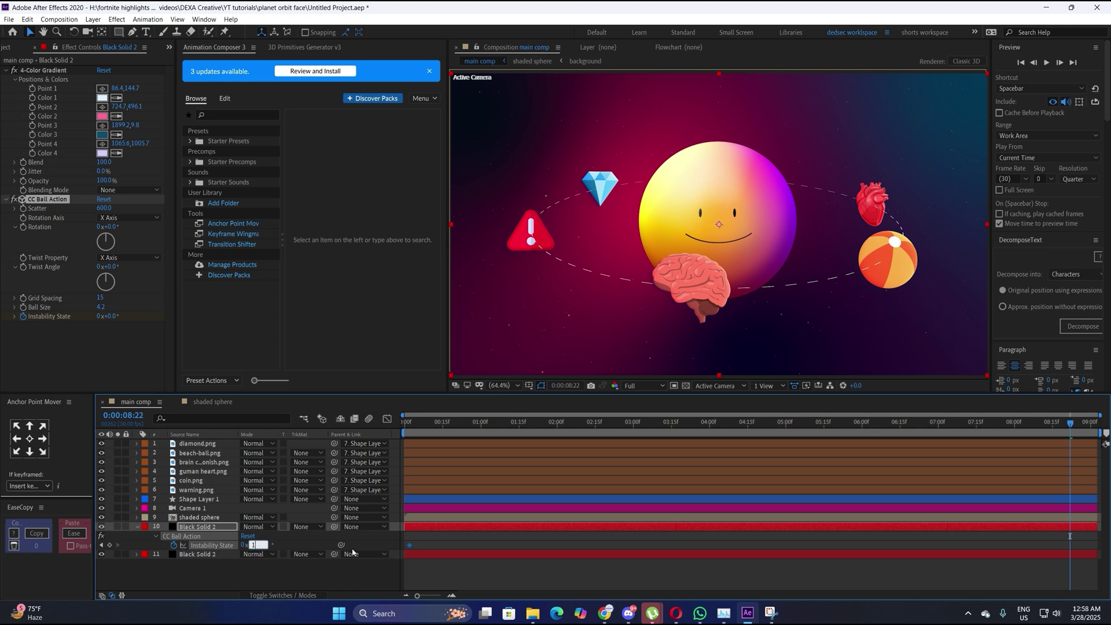
pyautogui.write('00')
pyautogui.press('Return')
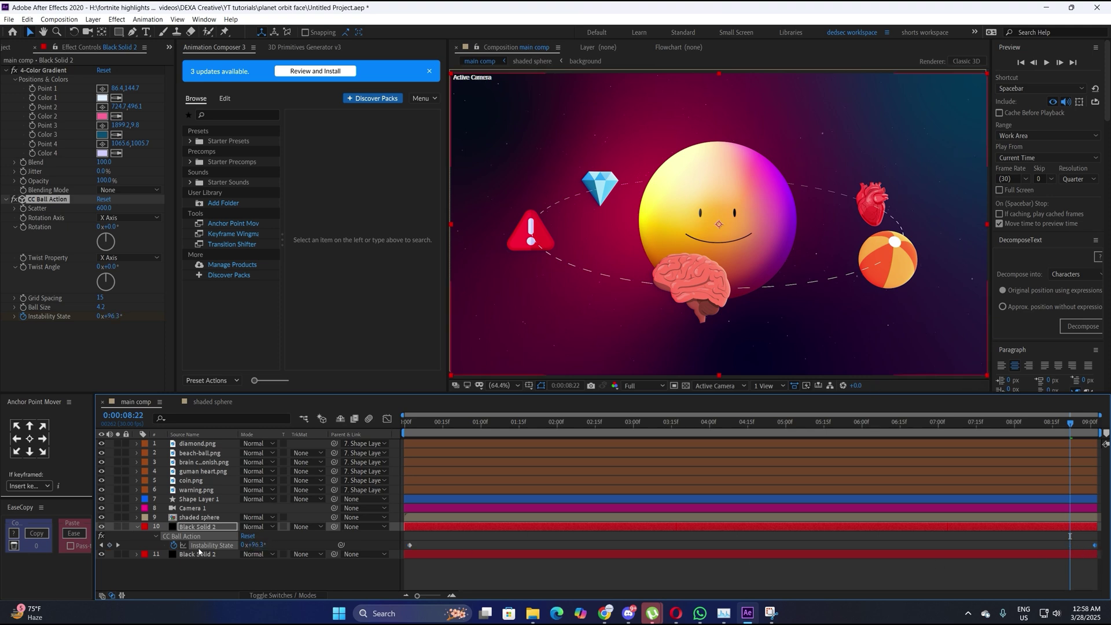
# Solo both Black Solid 2 layers, shift the first Instability State keyframe to 0:00:00:00, and preview the stars at Full resolution
pyautogui.click(118, 526)
pyautogui.click(118, 554)
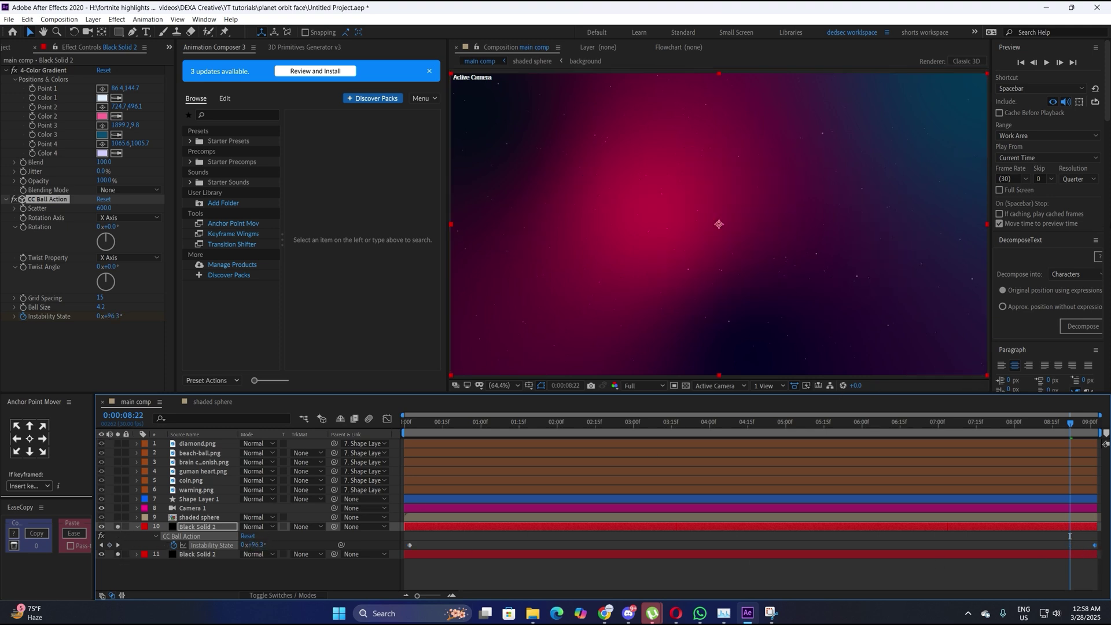
pyautogui.click(1078, 179)
pyautogui.click(1074, 191)
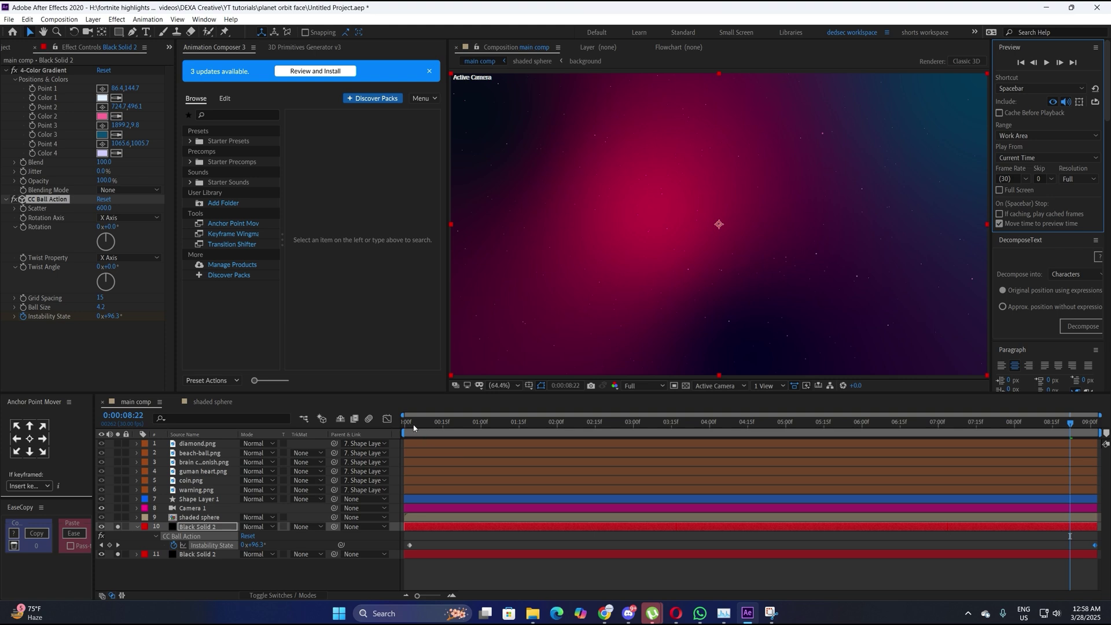
pyautogui.moveTo(413, 428); pyautogui.dragTo(404, 427)
pyautogui.press('space')
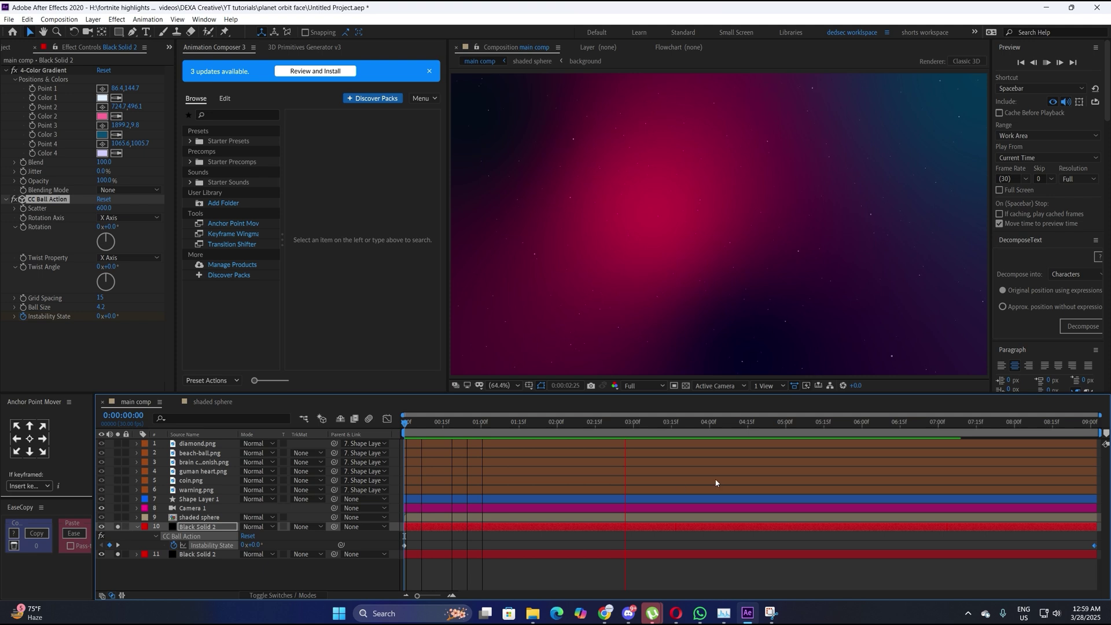
pyautogui.press('space')
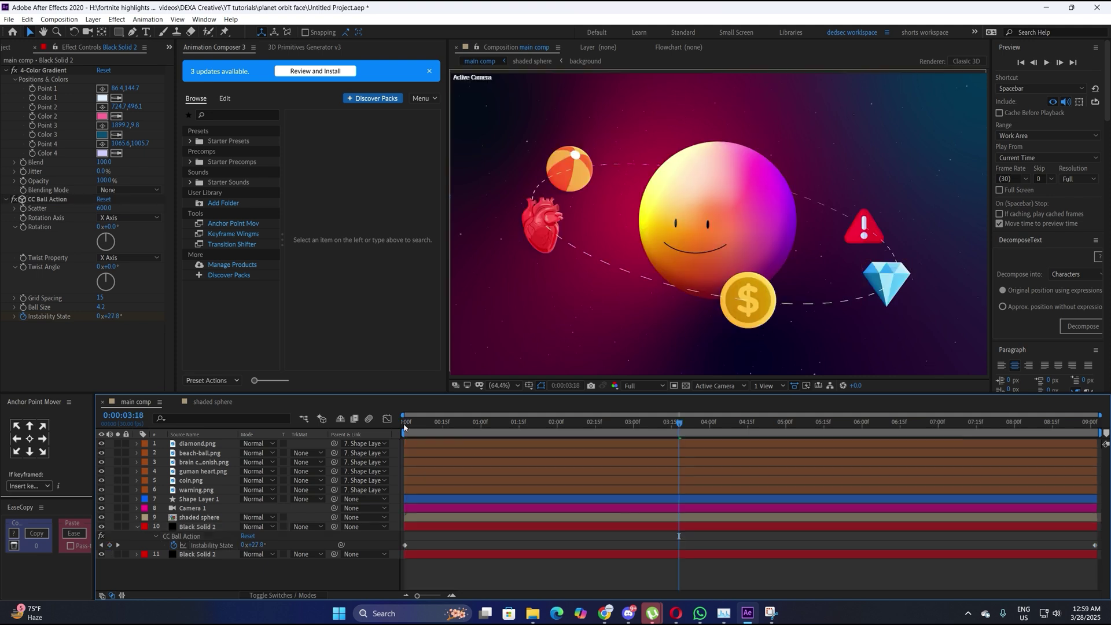
# Add a null above Camera 1, parent the camera to it, keyframe its Position at 0:00:00:00 and make it 3D
pyautogui.click(479, 510)
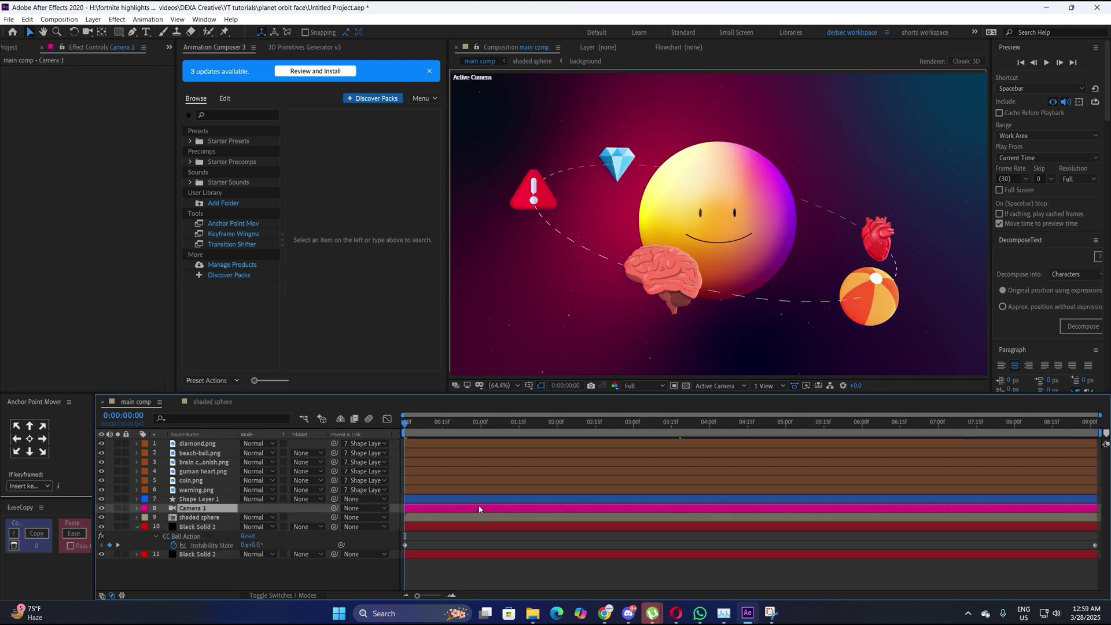
pyautogui.hotkey('ctrl', 'alt', 'shift', 'y')
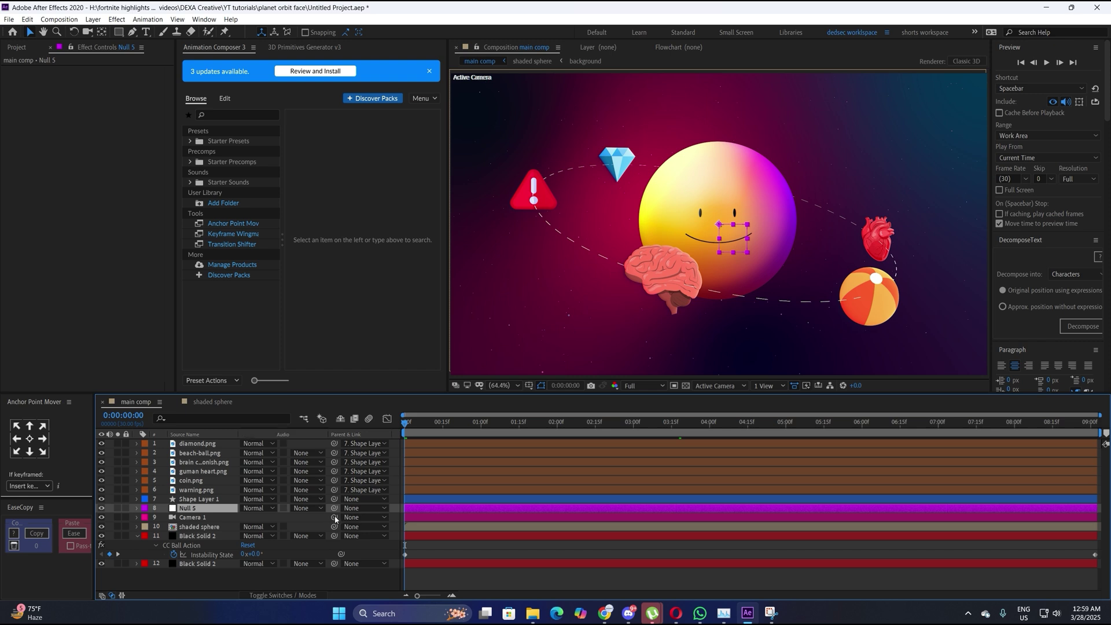
pyautogui.moveTo(334, 517); pyautogui.dragTo(202, 513)
pyautogui.press('p')
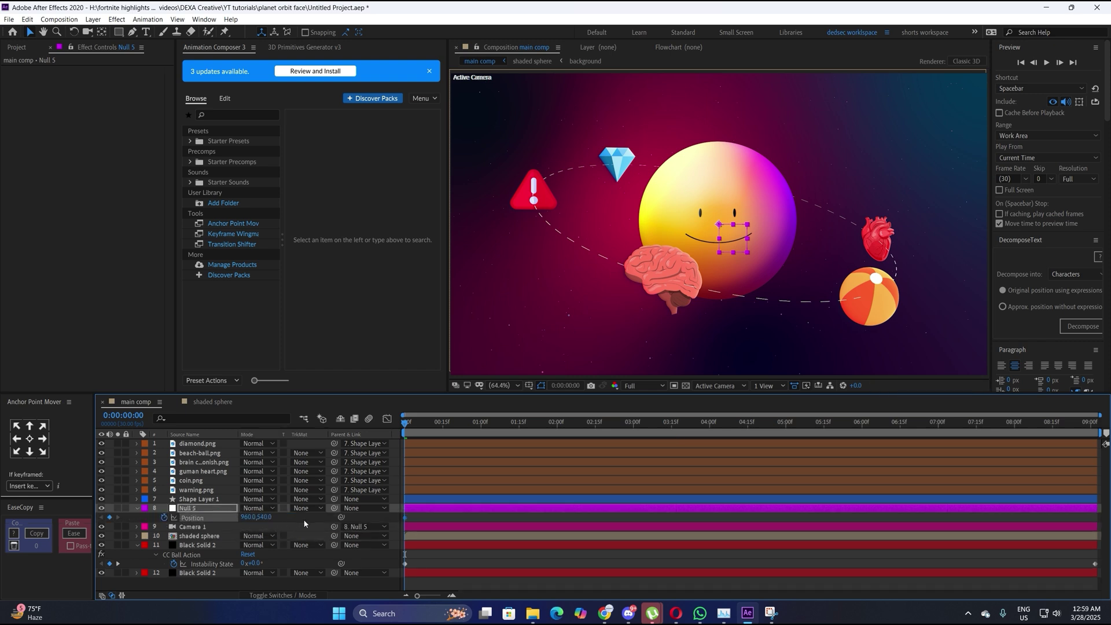
pyautogui.click(298, 596)
pyautogui.click(301, 508)
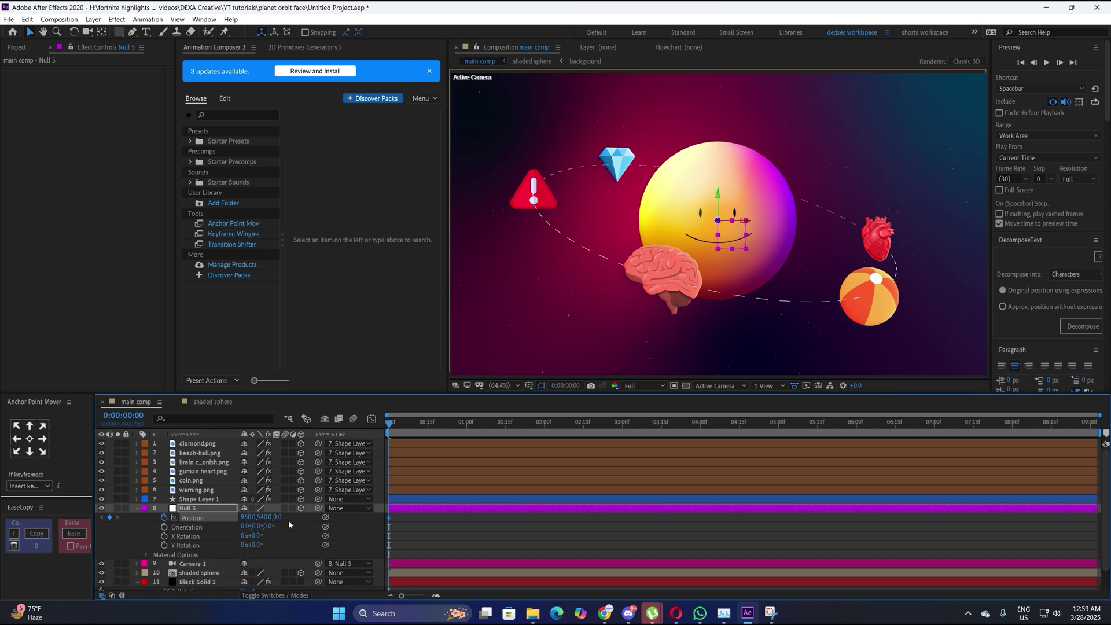
# Set the camera null's Z position to -1428 at 0:00:00:00 and to -400 at 0:00:02:01
pyautogui.moveTo(276, 518); pyautogui.dragTo(257, 518)
pyautogui.click(544, 436)
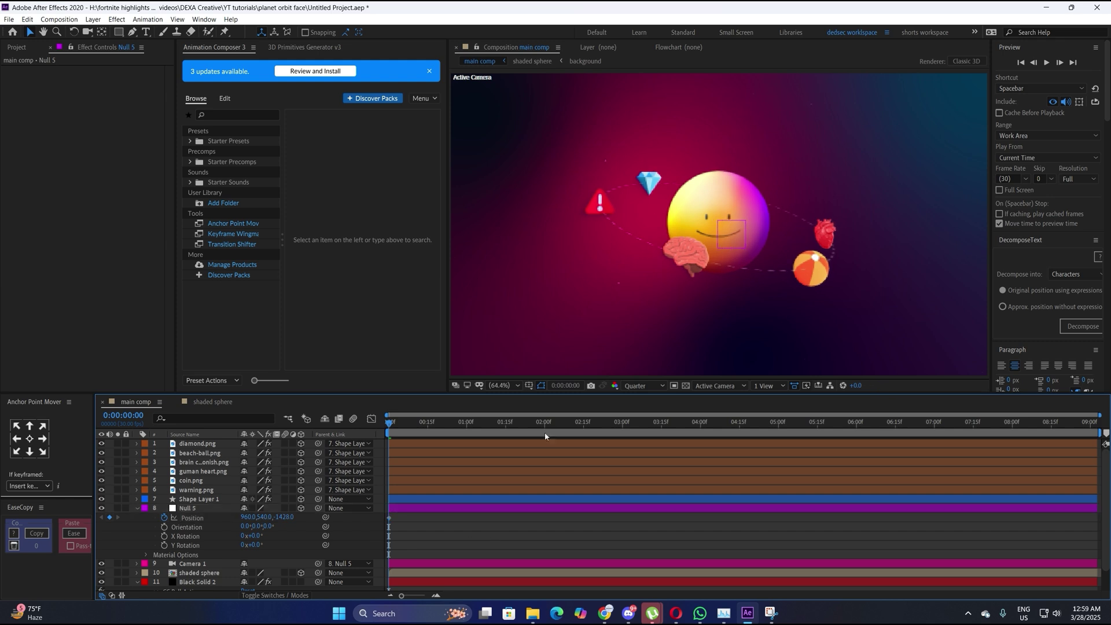
pyautogui.click(547, 424)
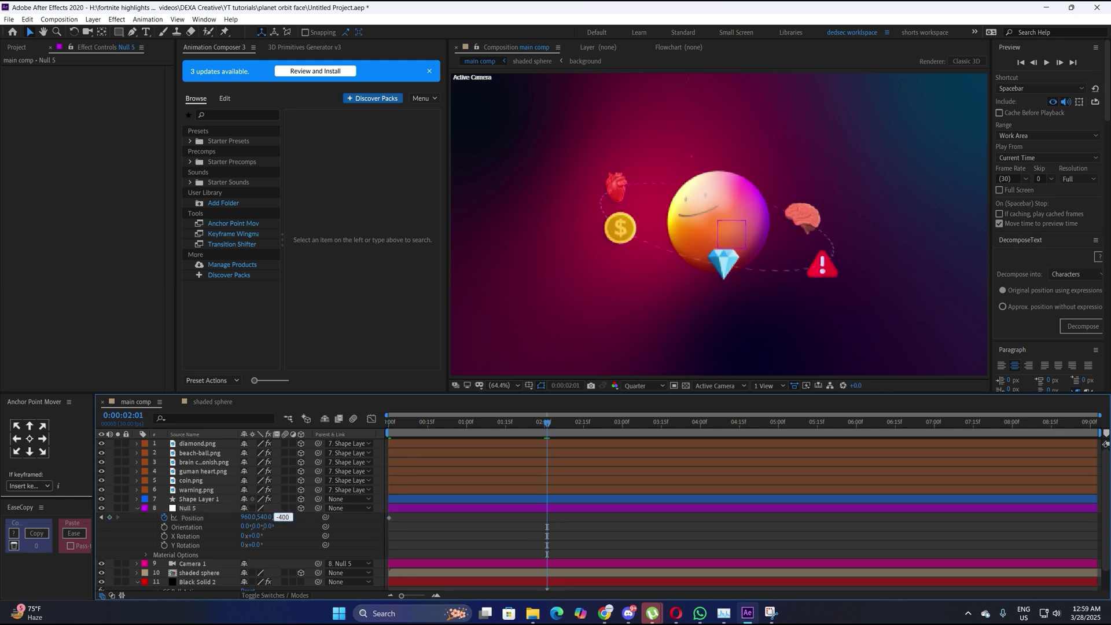
pyautogui.write('-400')
pyautogui.press('Return')
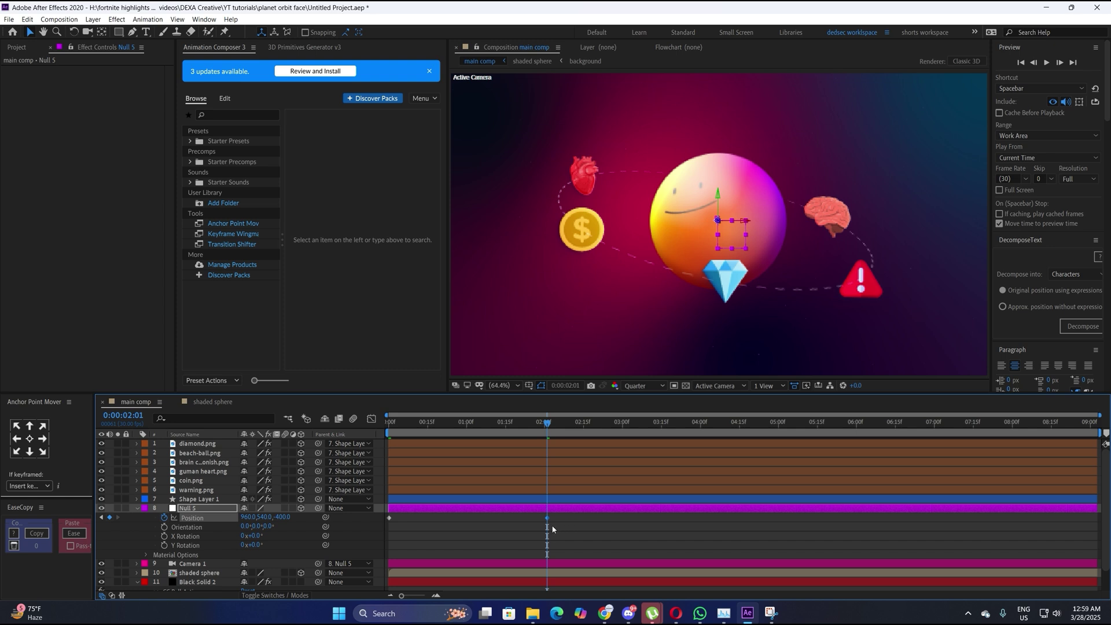
# Reshape the camera null's Position speed curve into a fast start with a slow settle, and preview the zoom
pyautogui.keyDown('shift'); pyautogui.click(185, 536); pyautogui.keyUp('shift')
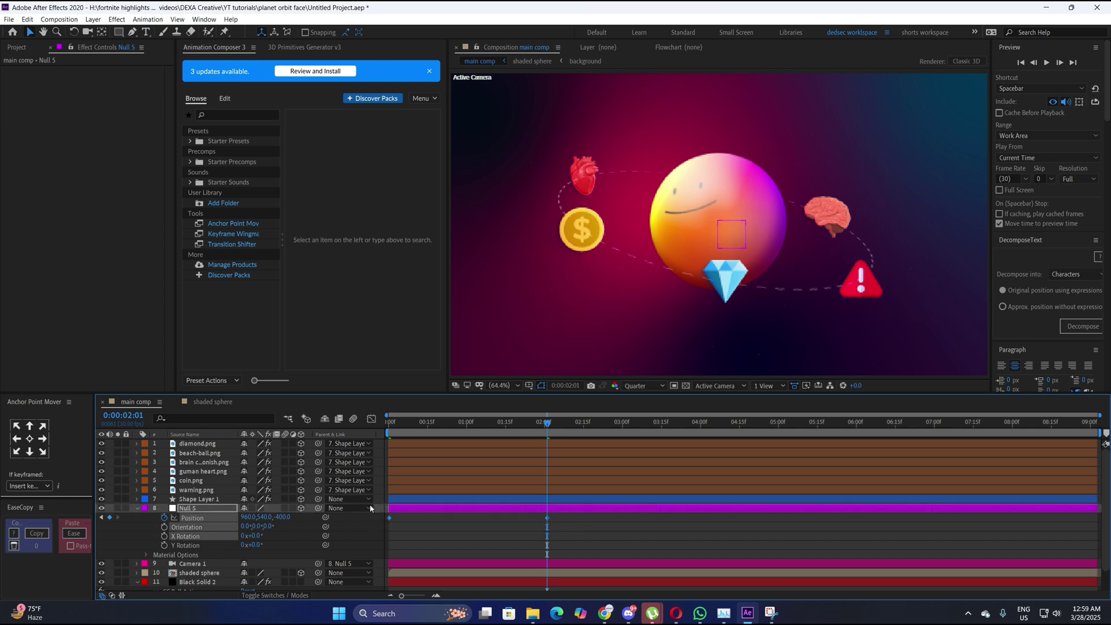
pyautogui.click(371, 419)
pyautogui.moveTo(565, 549); pyautogui.dragTo(389, 565)
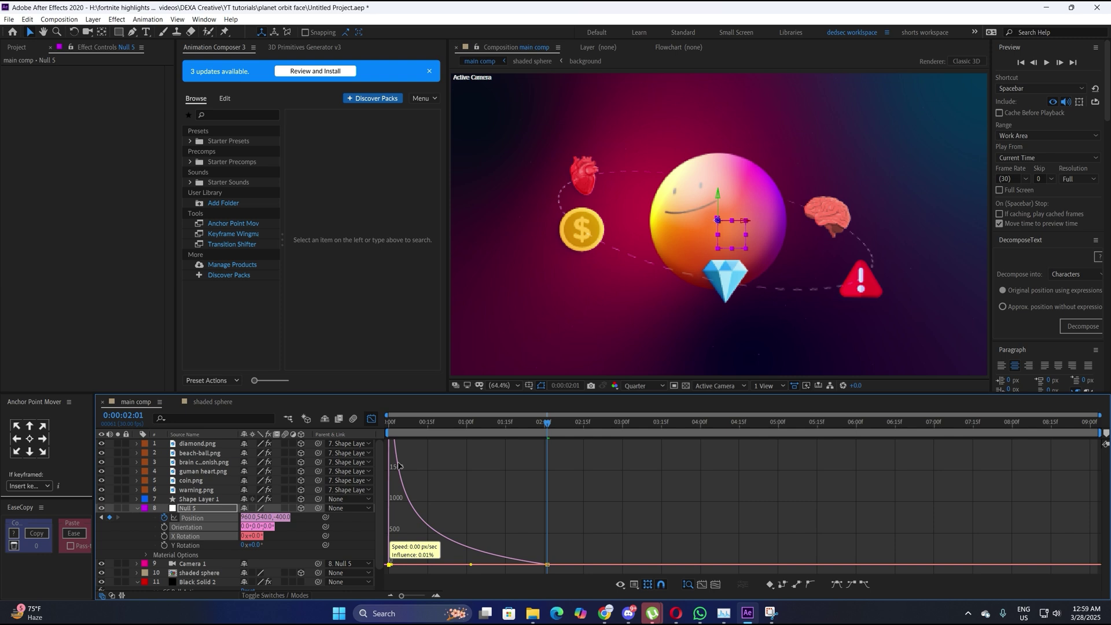
pyautogui.click(390, 430)
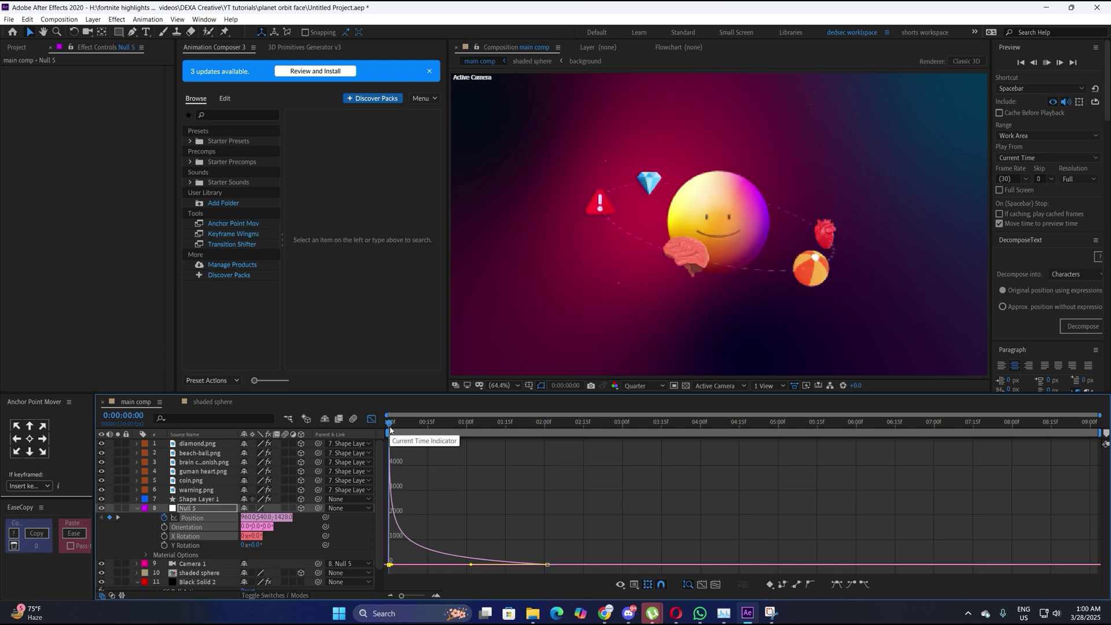
pyautogui.press('space')
pyautogui.press('space')
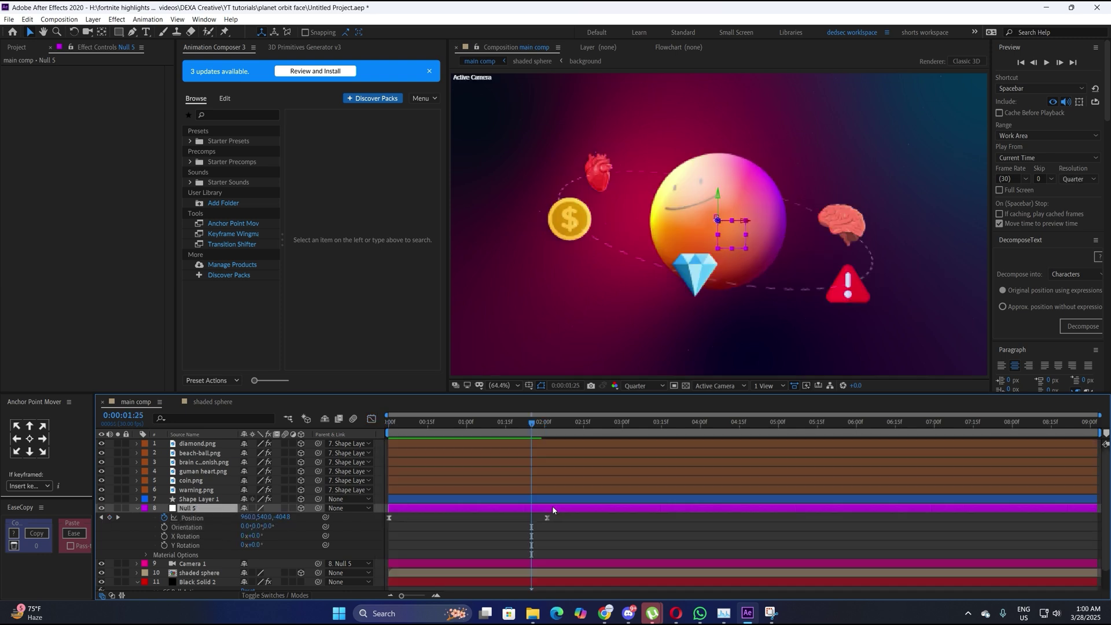
# Add a 3D null above Null 5 starting at 0:00:01:25, parent Null 5 to it, and keyframe its Position there
pyautogui.hotkey('ctrl', 'alt', 'shift', 'y')
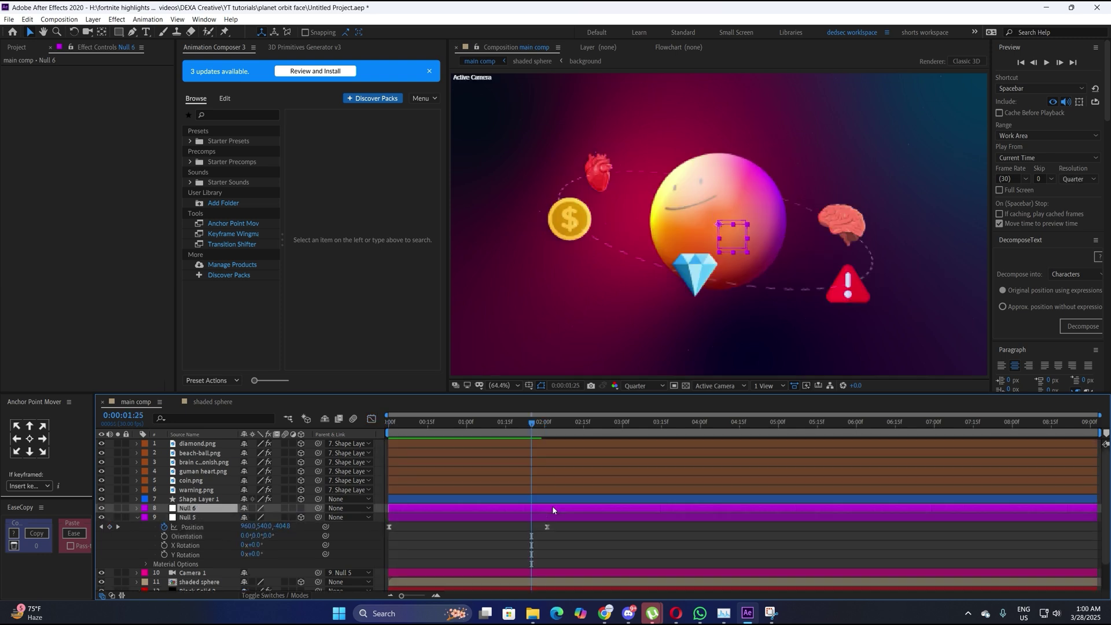
pyautogui.hotkey('alt', '[')
pyautogui.moveTo(318, 517); pyautogui.dragTo(205, 512)
pyautogui.hotkey('alt', 'shift', 'p')
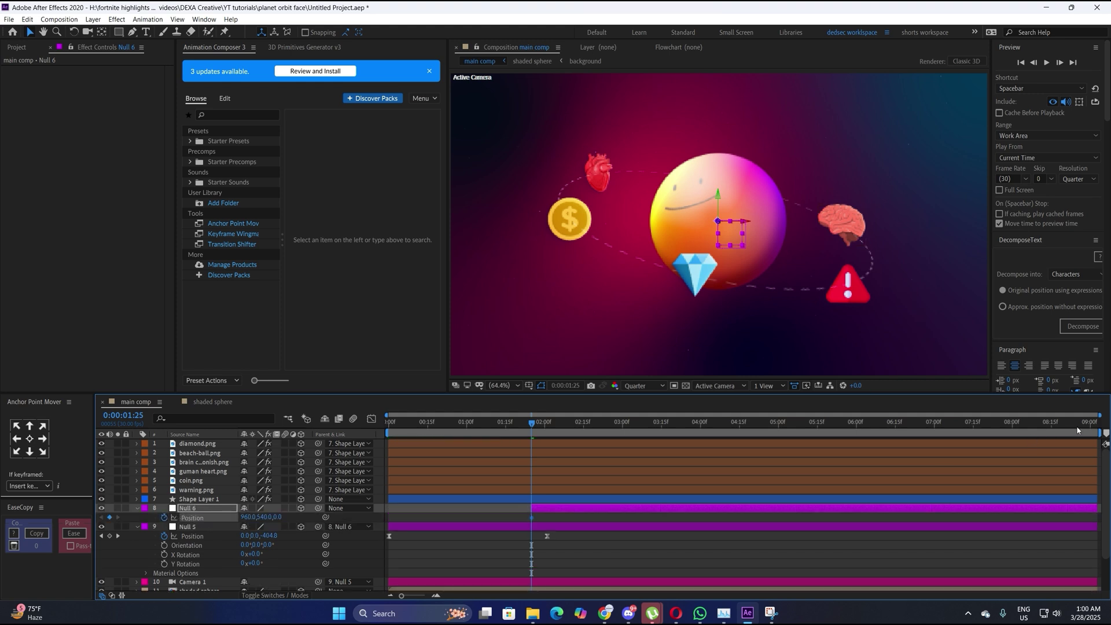
# Keyframe Null 6's Z position at 343 on the last frame, ease its keyframes, and slide its start back to about 0:00:01:17
pyautogui.press('End')
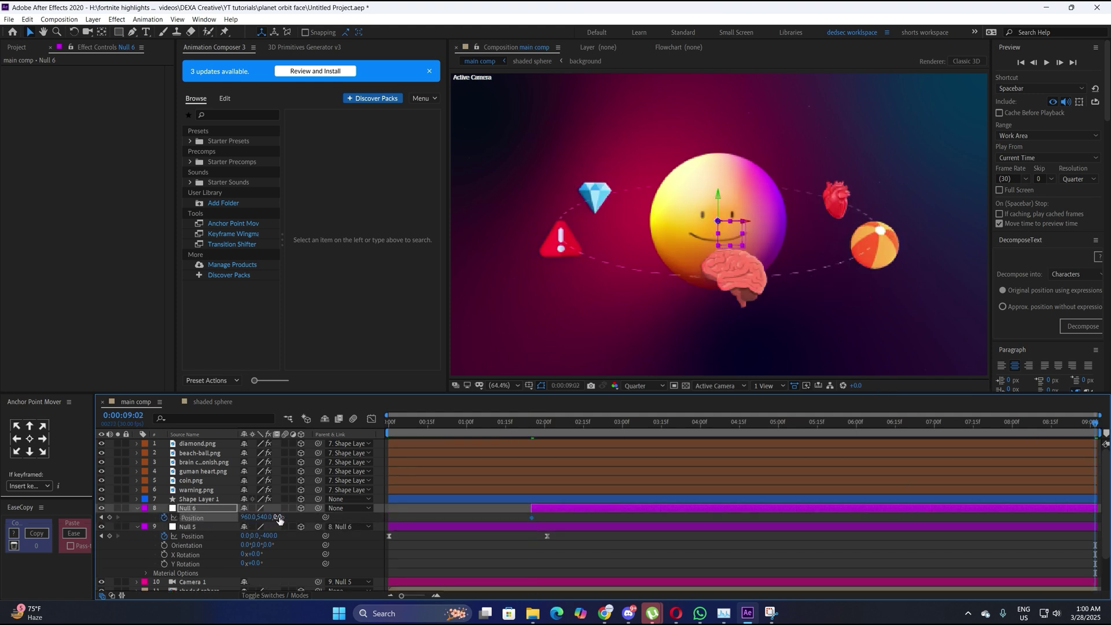
pyautogui.moveTo(279, 517); pyautogui.dragTo(1101, 522)
pyautogui.press('F9')
pyautogui.click(762, 557)
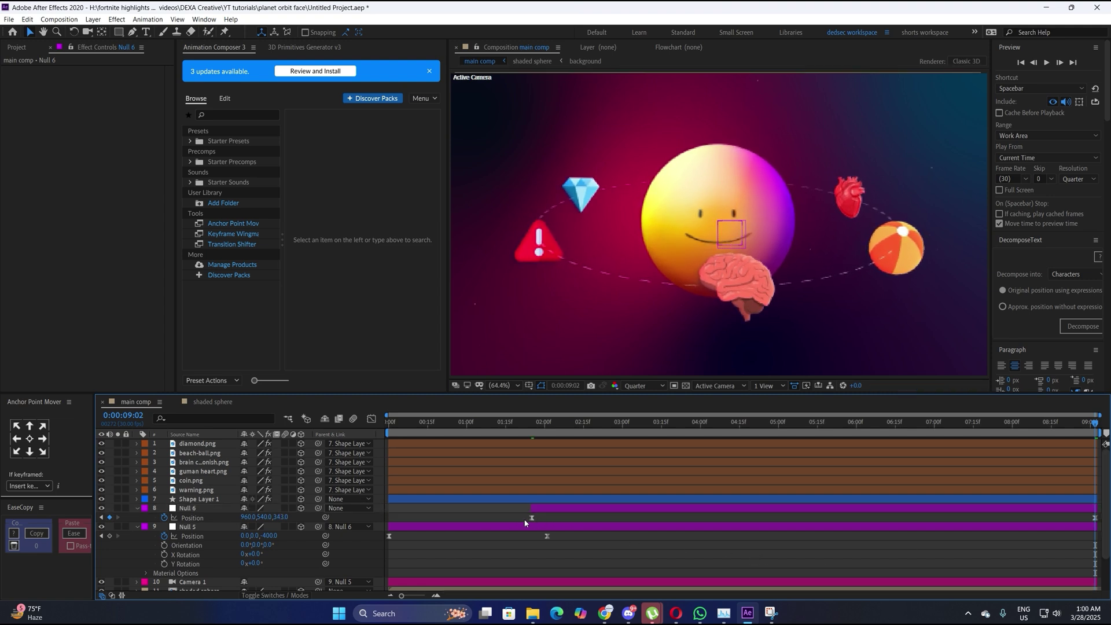
pyautogui.click(531, 518)
pyautogui.moveTo(528, 509); pyautogui.dragTo(509, 508)
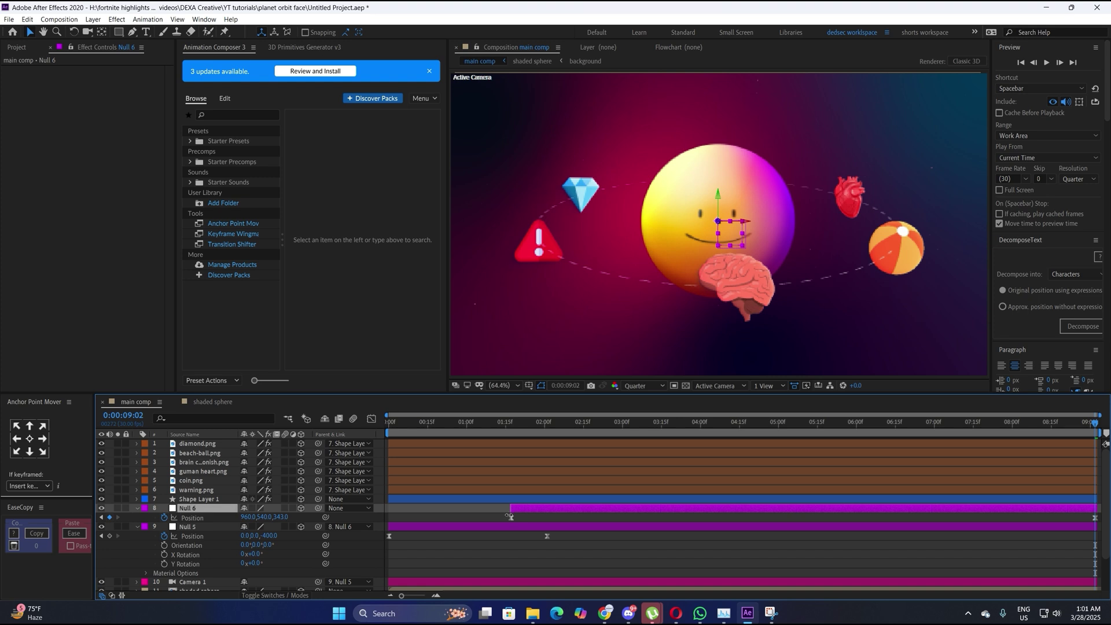
# Add another null object and place it in the layer stack between Shape Layer 1 and Null 6
pyautogui.click(506, 544)
pyautogui.hotkey('ctrl', 'alt', 'shift', 'y')
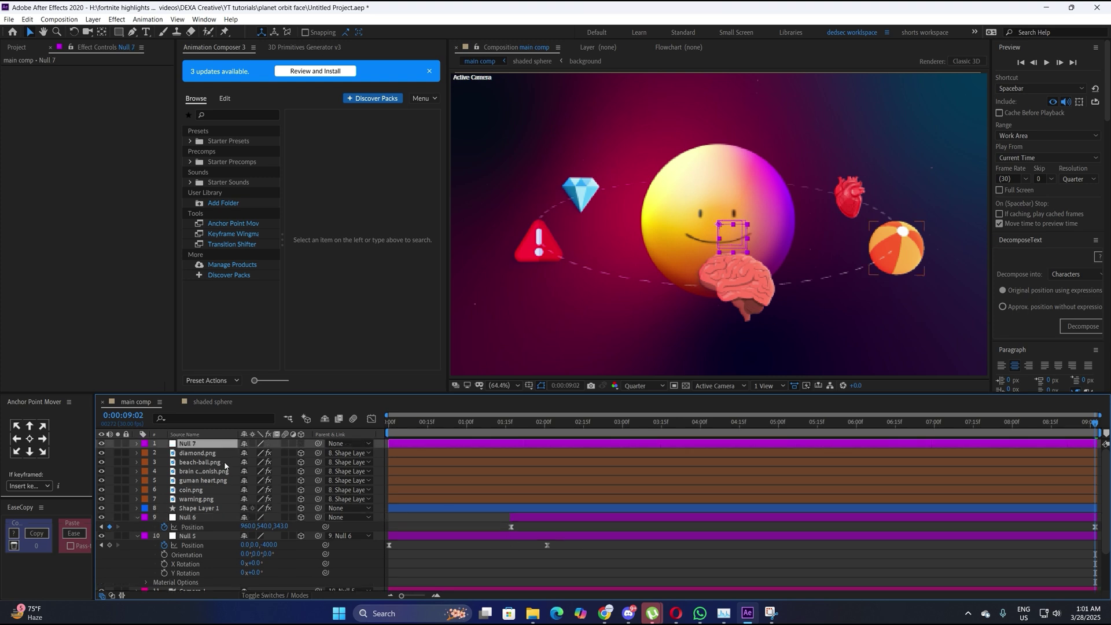
pyautogui.moveTo(201, 447); pyautogui.dragTo(257, 511)
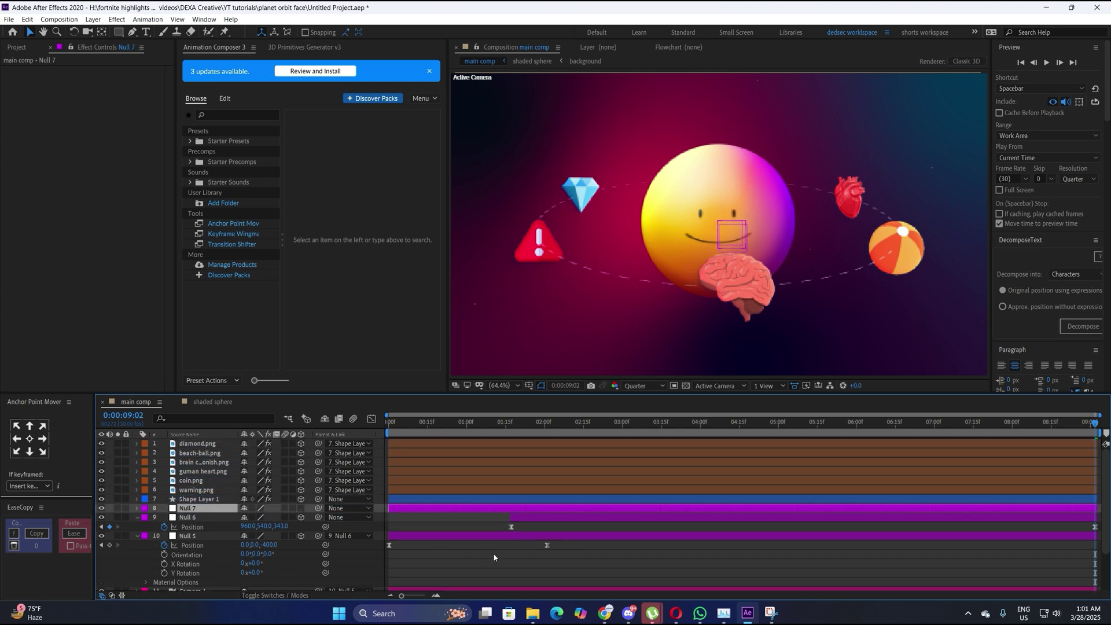
# Make Null 7 a 3D parent of Null 6 and drive its Position with the expression wiggle(.7,16)
pyautogui.click(302, 509)
pyautogui.moveTo(287, 520); pyautogui.dragTo(207, 512)
pyautogui.press('p')
pyautogui.keyDown('alt'); pyautogui.click(165, 518); pyautogui.keyUp('alt')
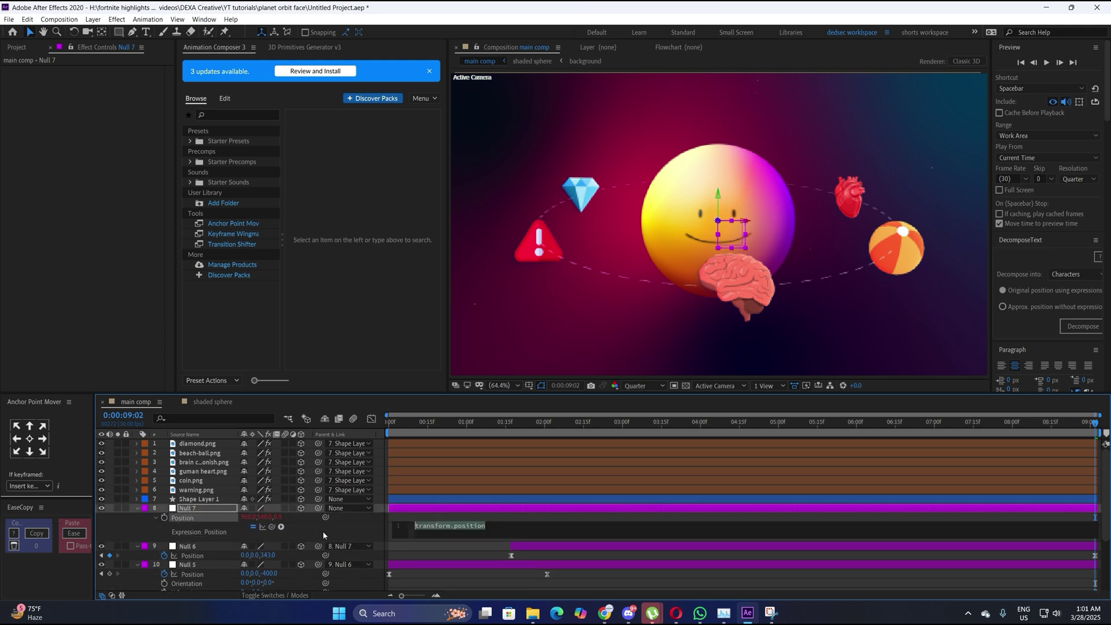
pyautogui.write('wiggle().7,16)')
pyautogui.click(499, 513)
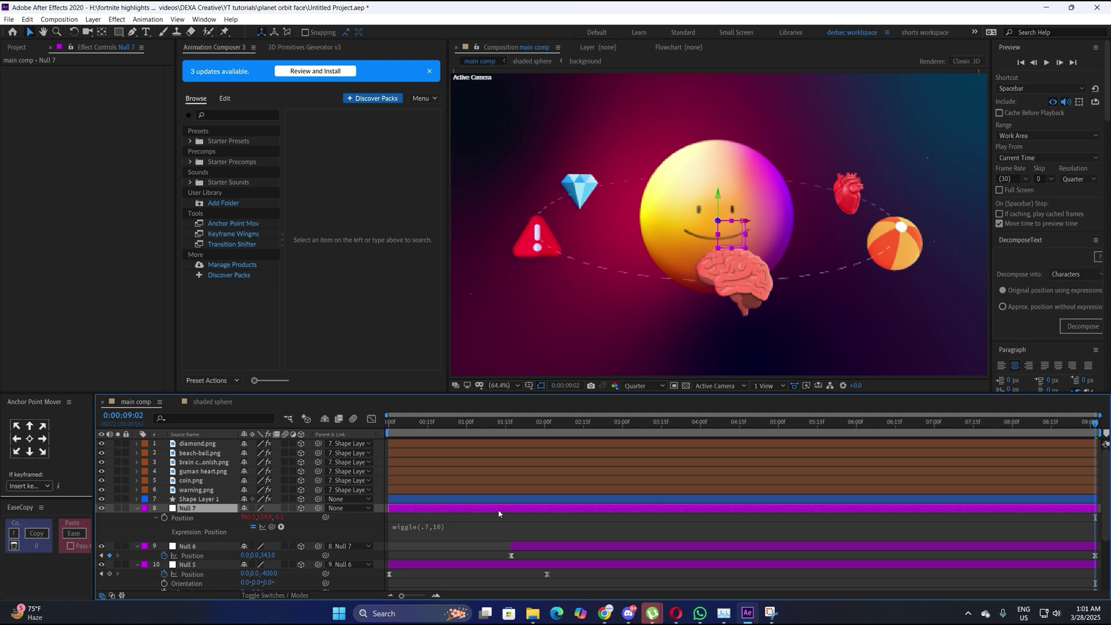
# Preview the wiggling camera motion from the start of the composition
pyautogui.click(389, 428)
pyautogui.press('space')
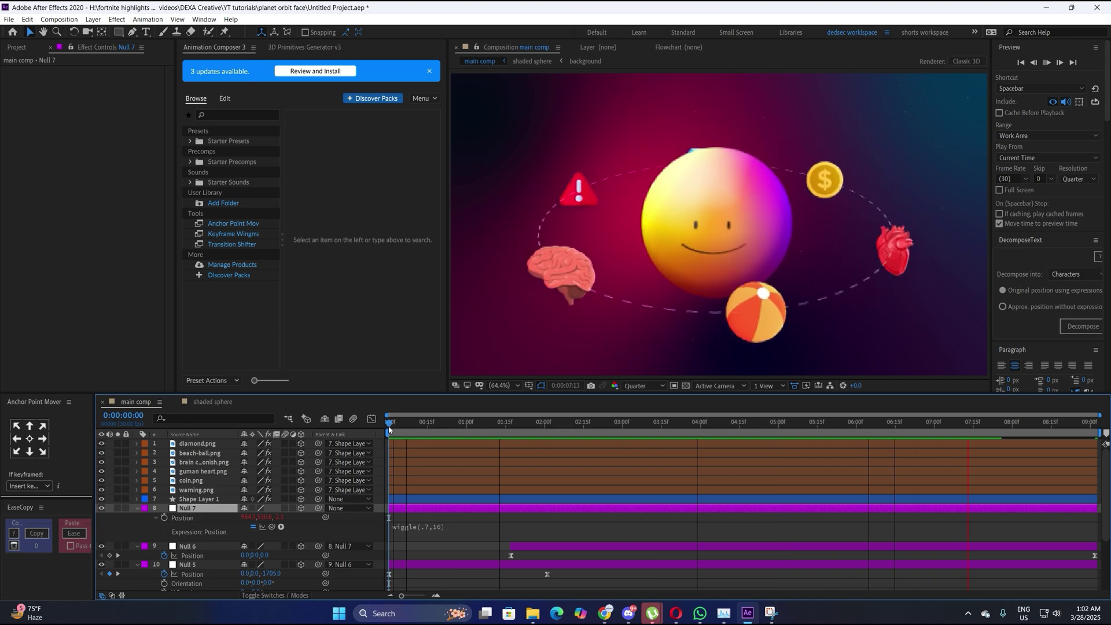
pyautogui.press('space')
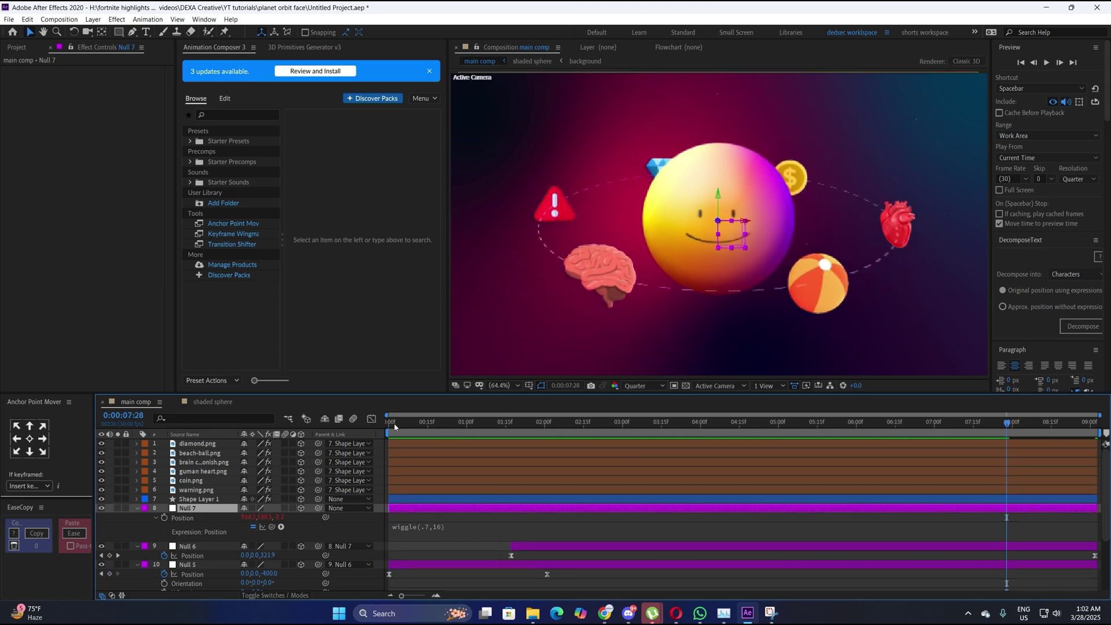
# Add an adjustment layer above all layers and apply the Noise effect with 8% Amount of Noise
pyautogui.press('Home')
pyautogui.hotkey('ctrl', 'alt', 'y')
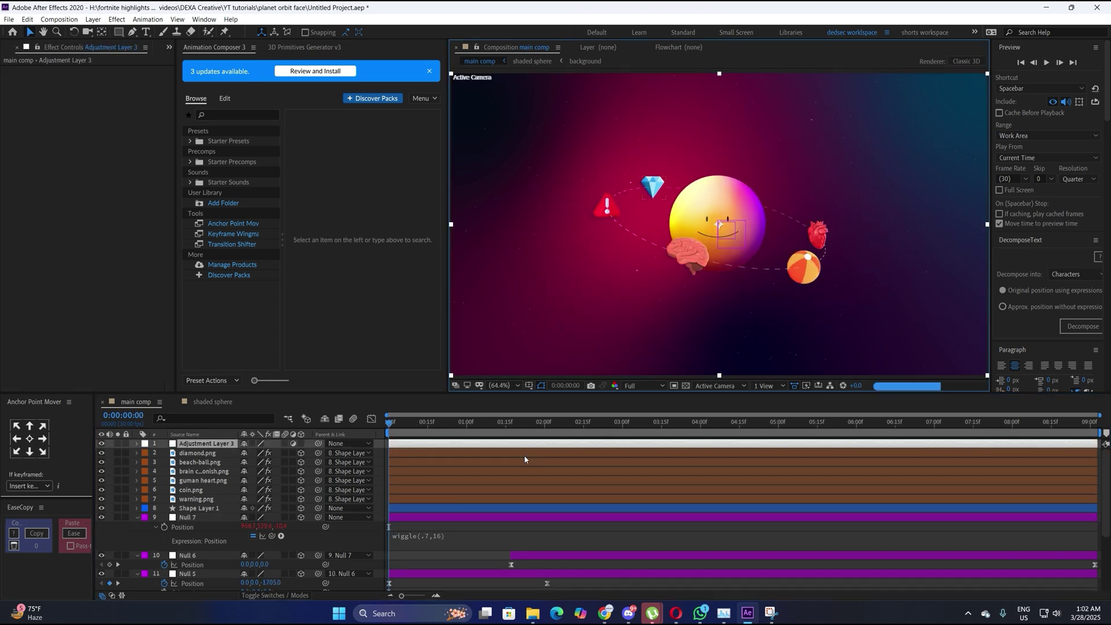
pyautogui.hotkey('ctrl', 'space')
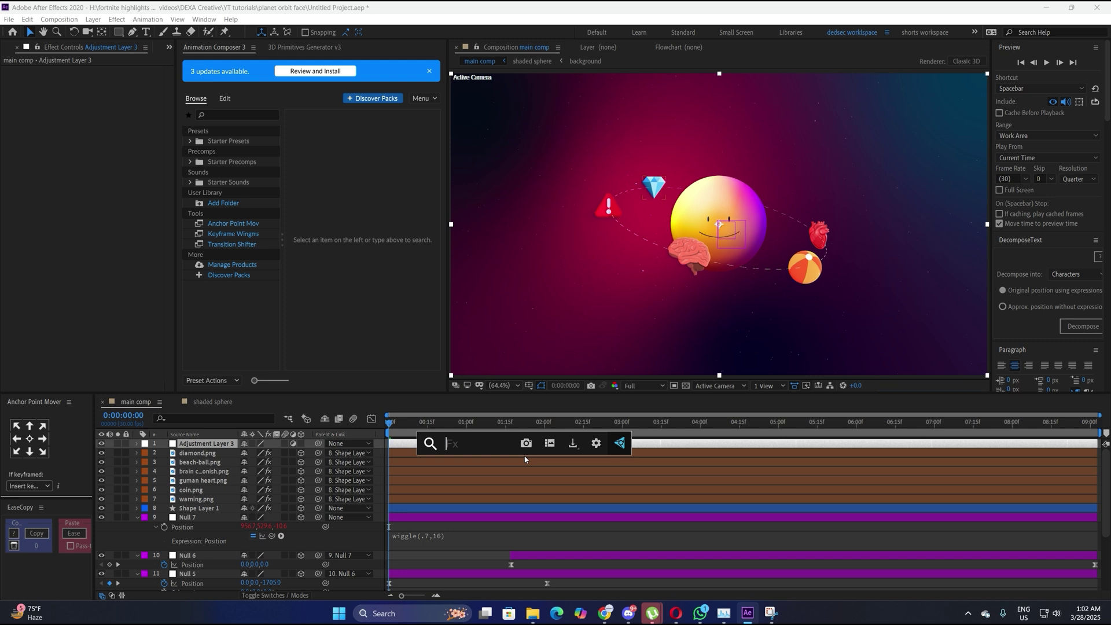
pyautogui.write('noi')
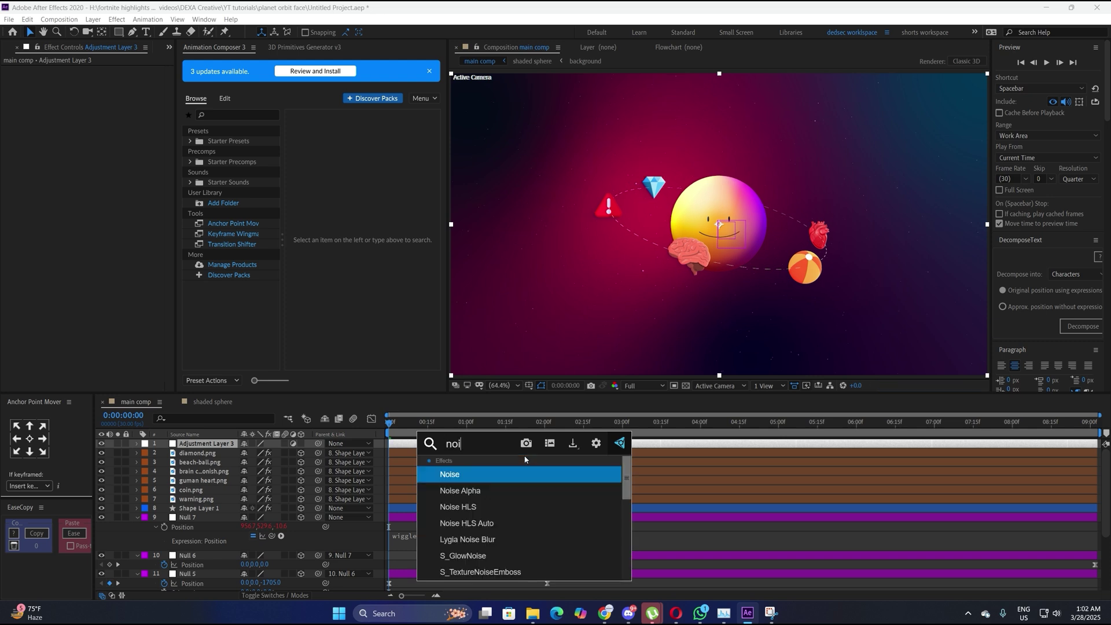
pyautogui.press('Return')
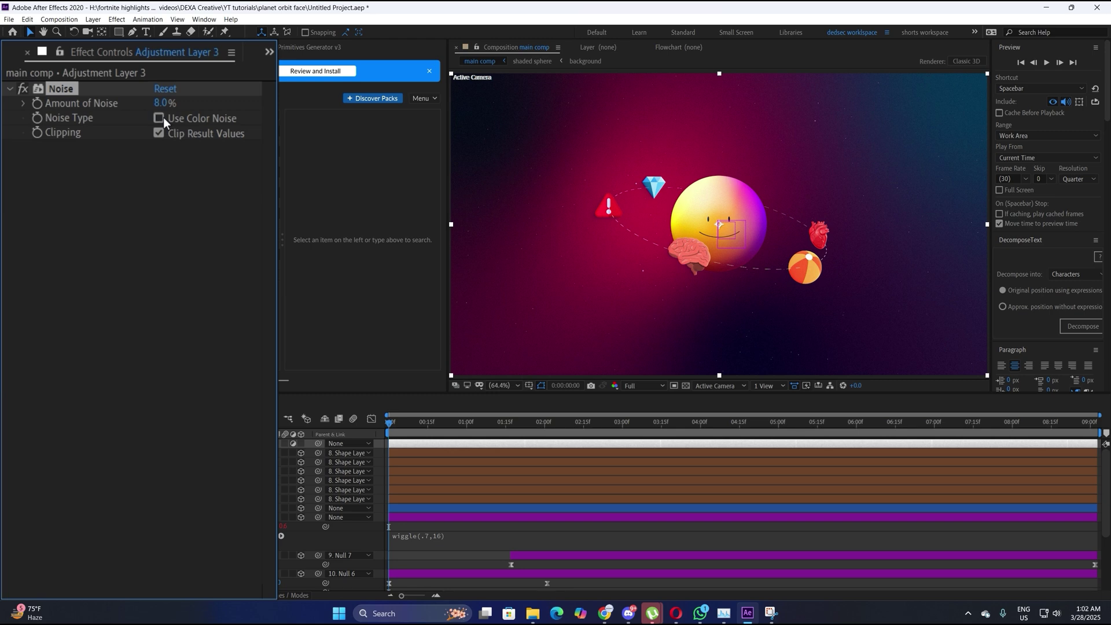
# Apply the Posterize effect to the adjustment layer with Level set to 12
pyautogui.hotkey('ctrl', 'space')
pyautogui.write('poste')
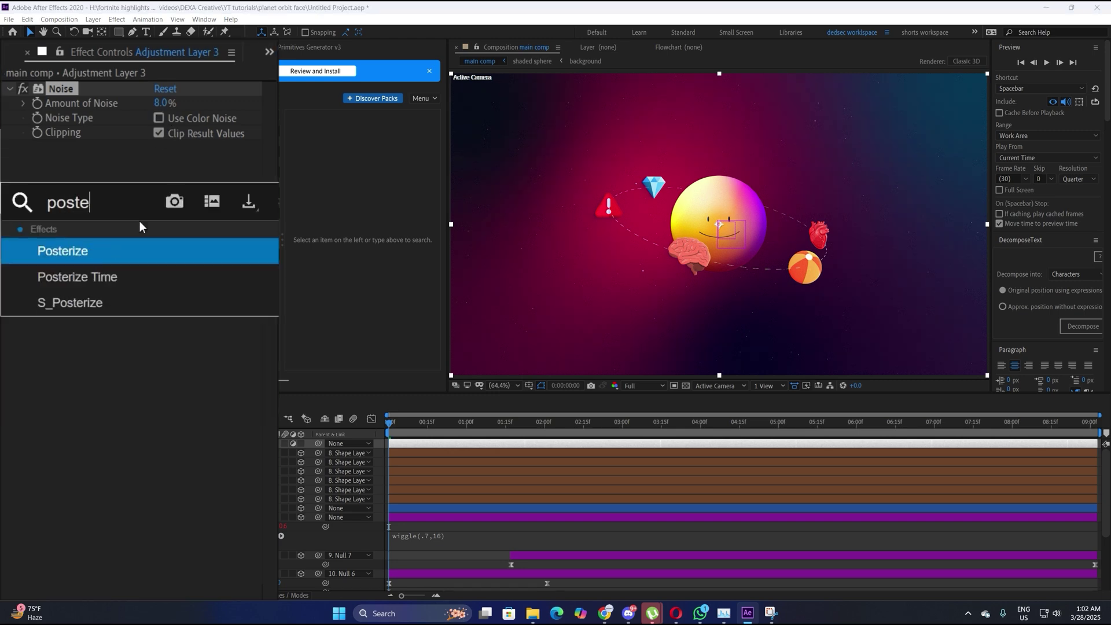
pyautogui.press('Return')
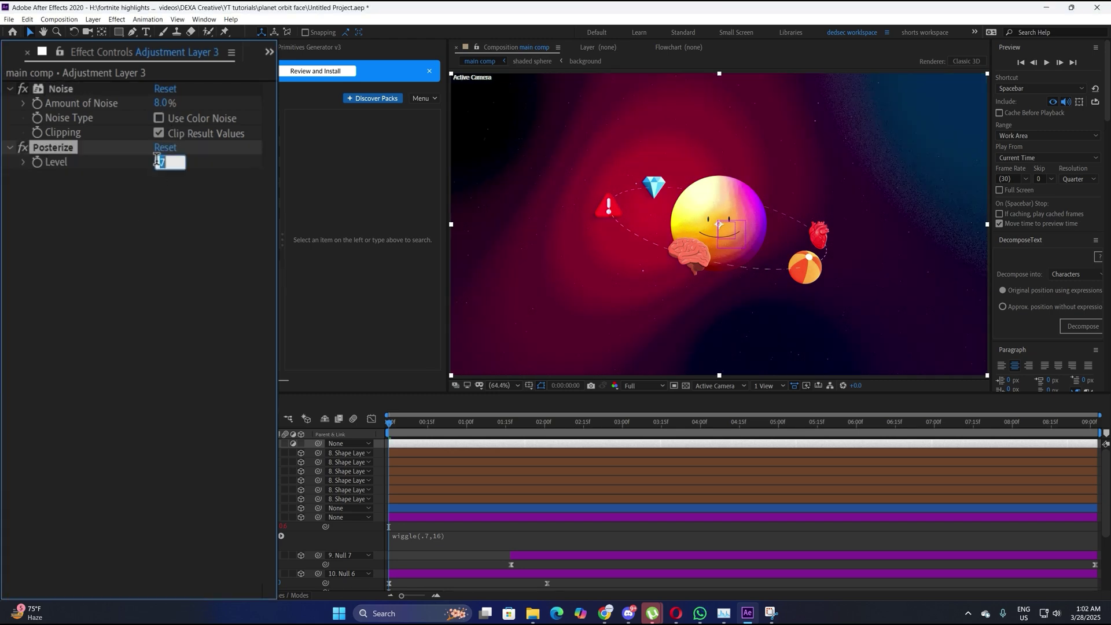
pyautogui.write('12')
pyautogui.press('Return')
pyautogui.click(147, 258)
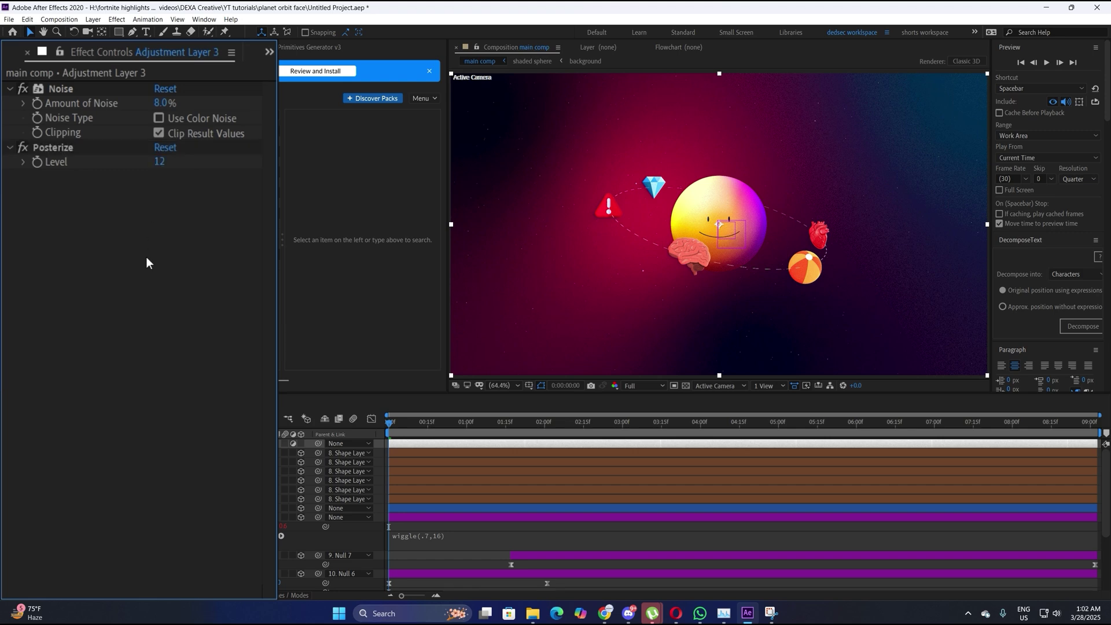
# Apply Deep Glow to the adjustment layer with radius 400, exposure 0.55, threshold 80%, threshold smooth 100% and Unmult enabled, and preview it
pyautogui.hotkey('ctrl', 'space')
pyautogui.write('dee')
pyautogui.click(135, 287)
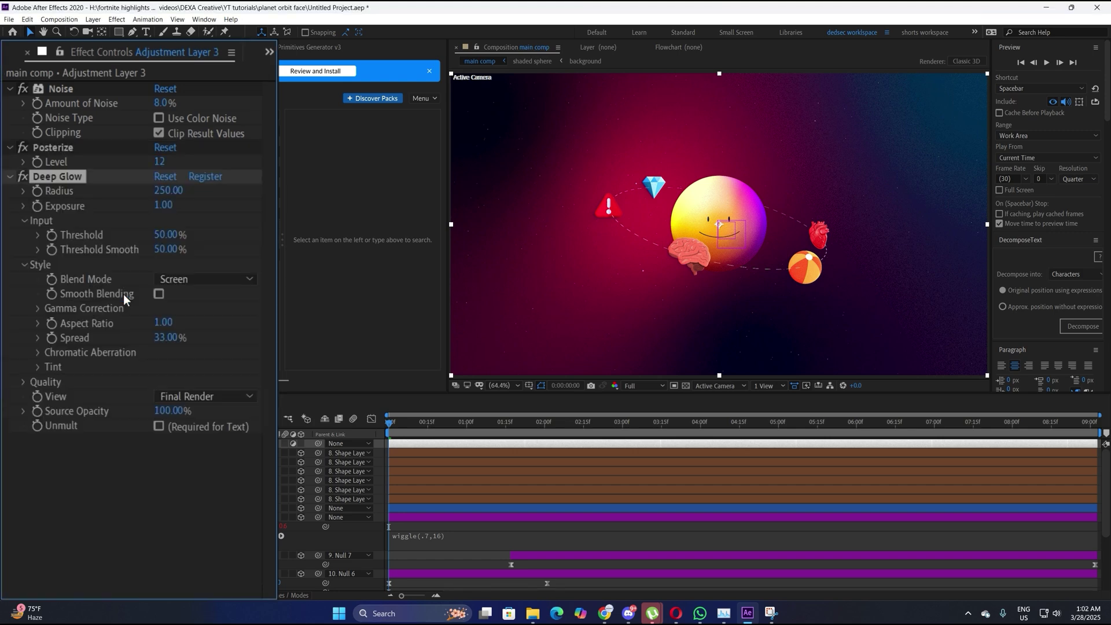
pyautogui.click(165, 191)
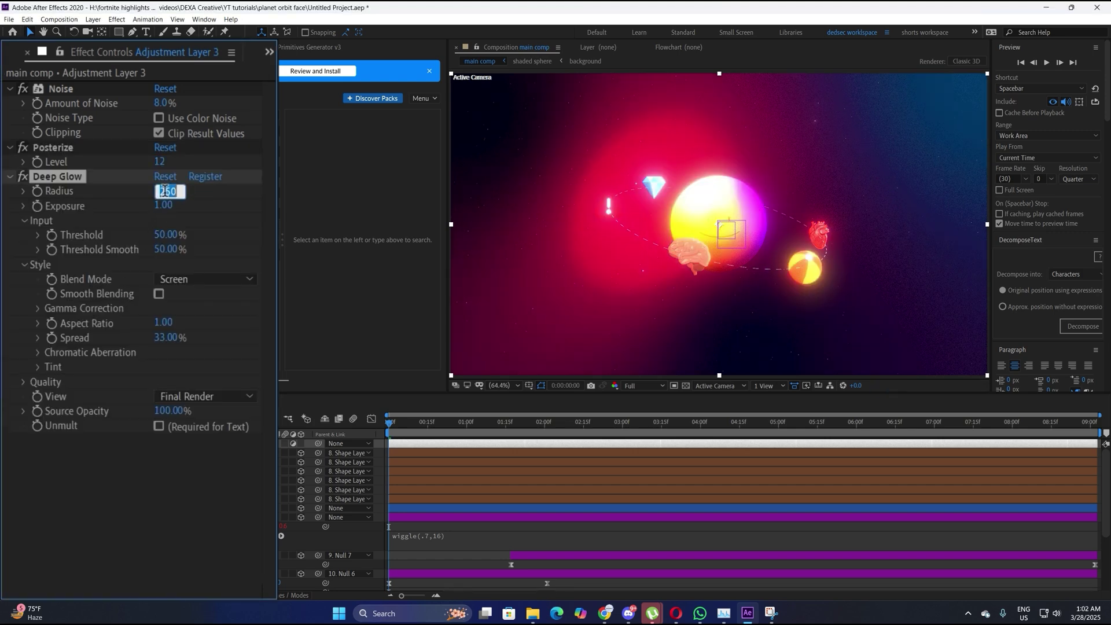
pyautogui.write('400')
pyautogui.press('Return')
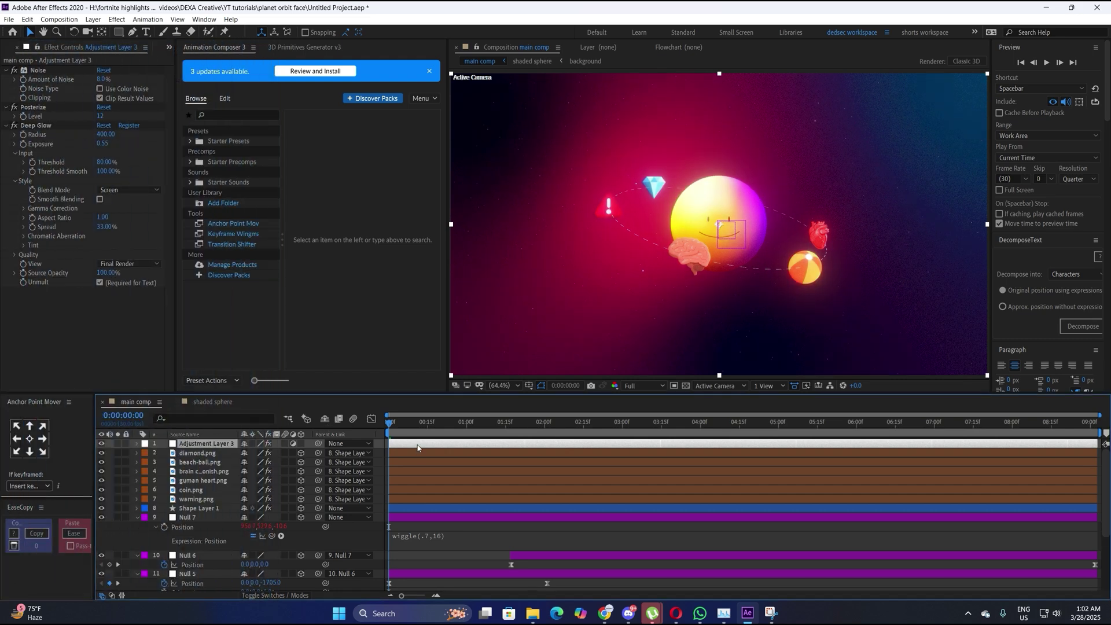
pyautogui.press('space')
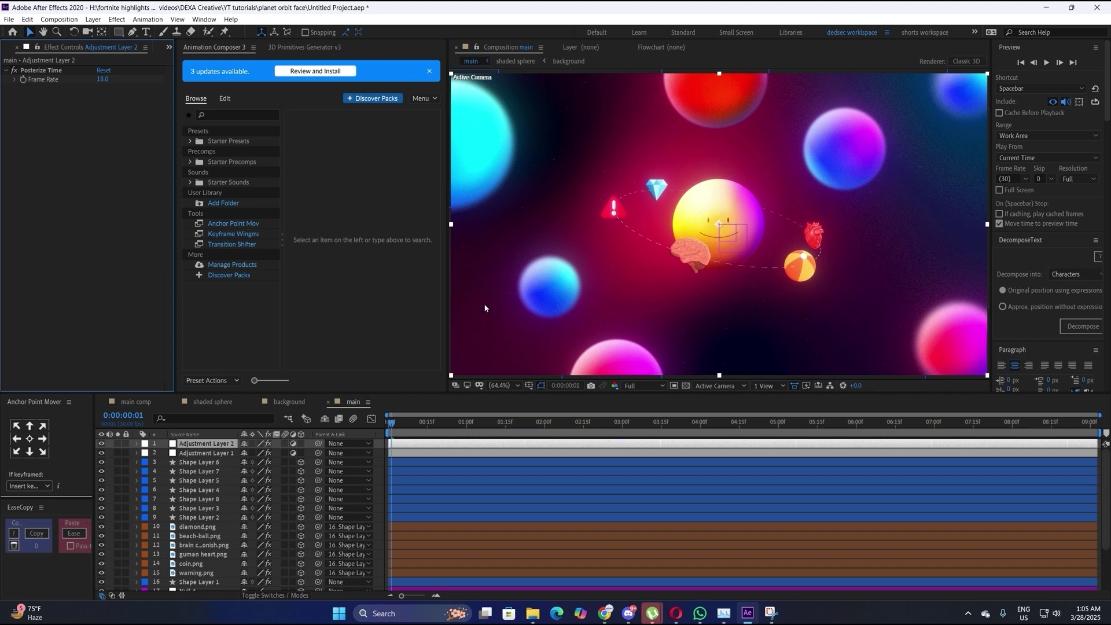
# Examine how the coloured spheres are spread in 3D depth from Custom View 1, and return to the Active Camera view
pyautogui.click(496, 489)
pyautogui.click(718, 387)
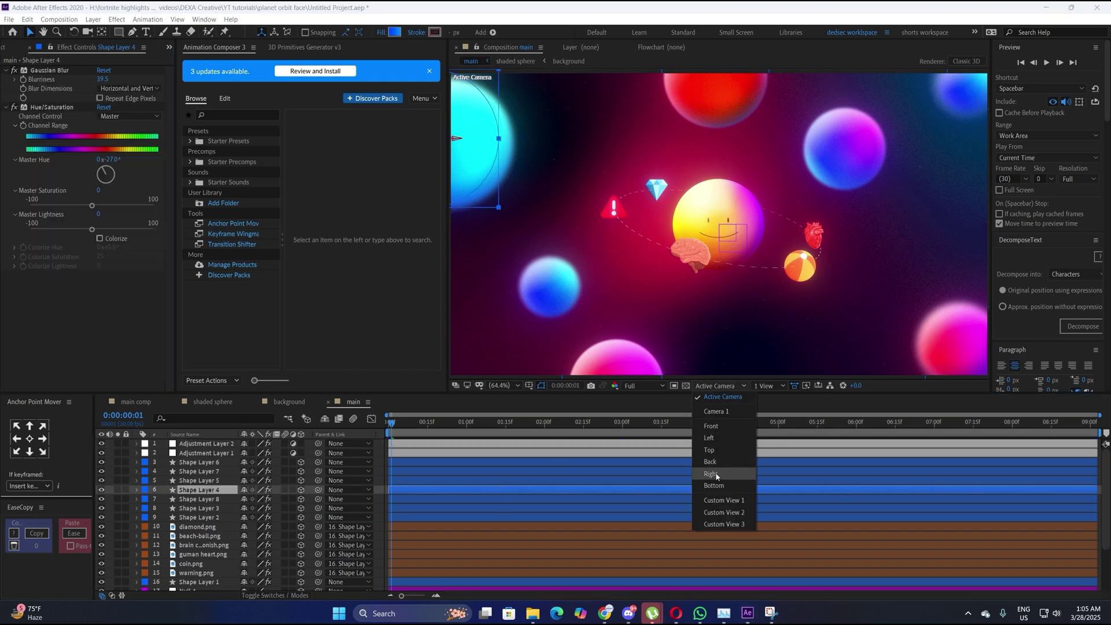
pyautogui.click(721, 500)
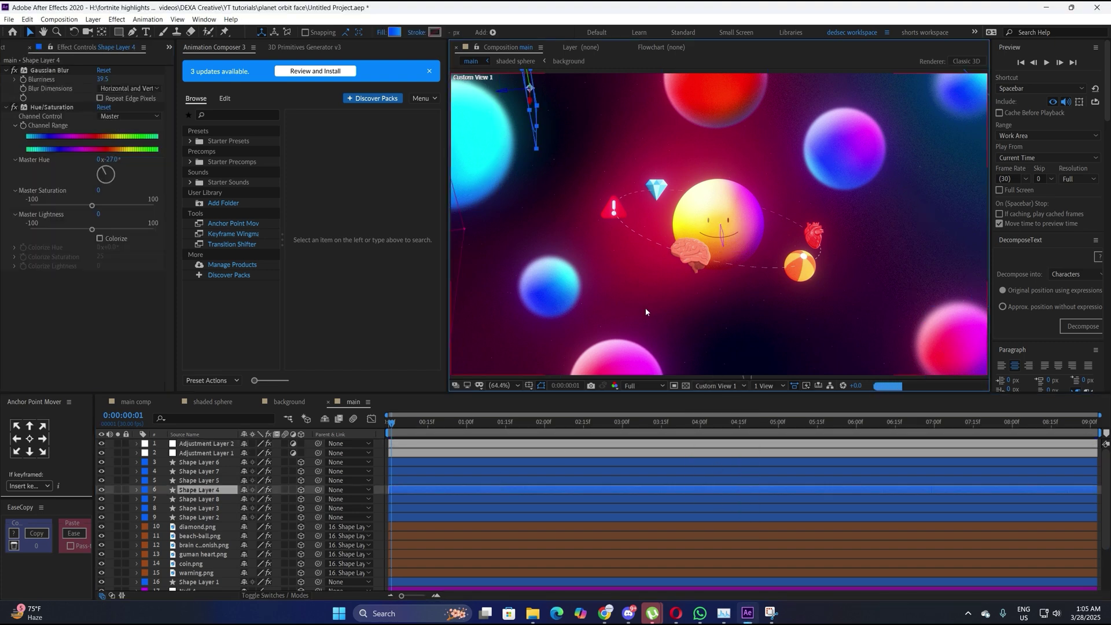
pyautogui.press('c')
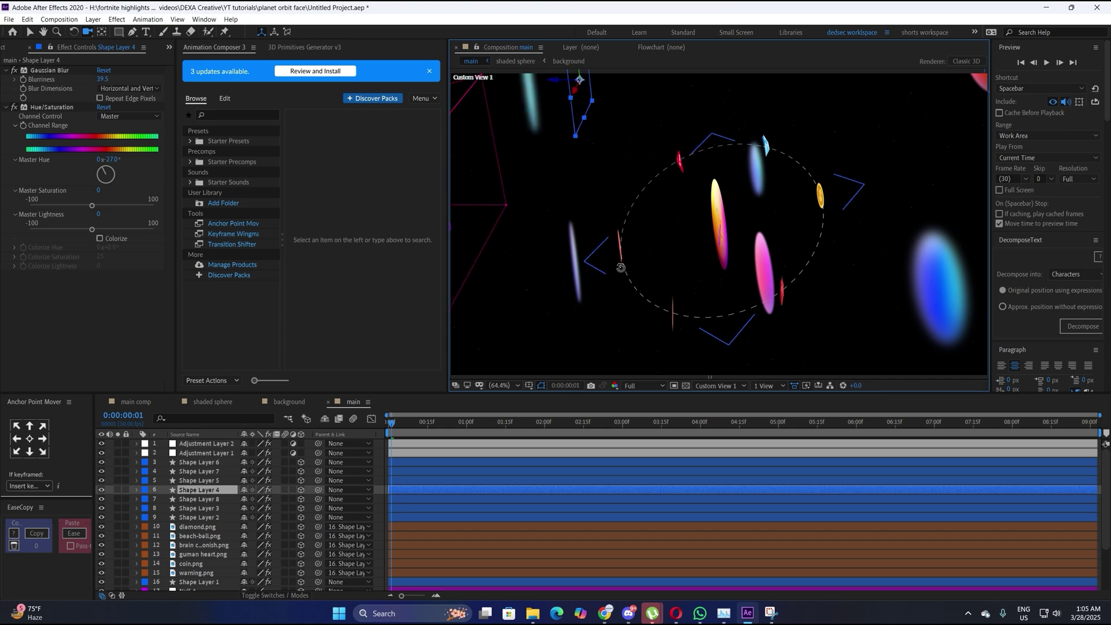
pyautogui.moveTo(621, 267); pyautogui.dragTo(636, 257)
pyautogui.press('v')
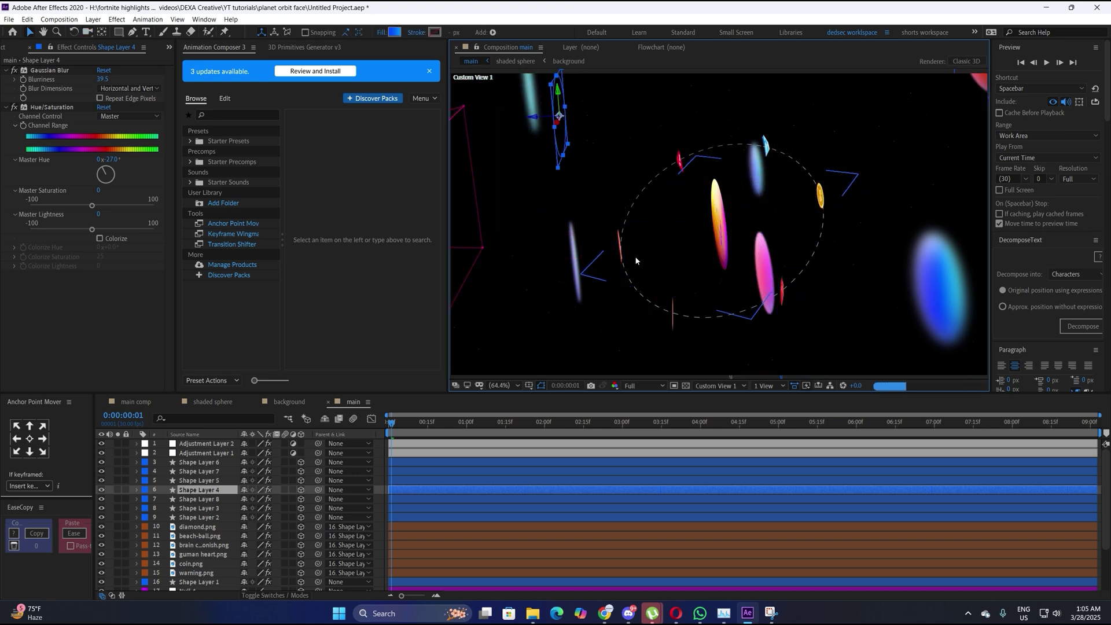
pyautogui.click(730, 386)
pyautogui.click(727, 401)
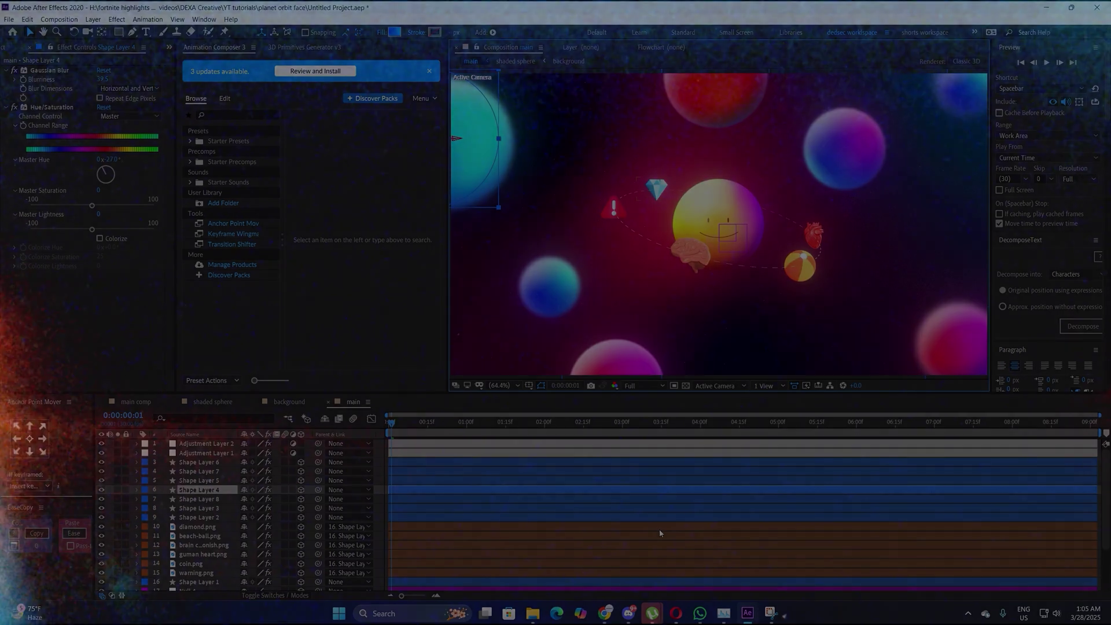